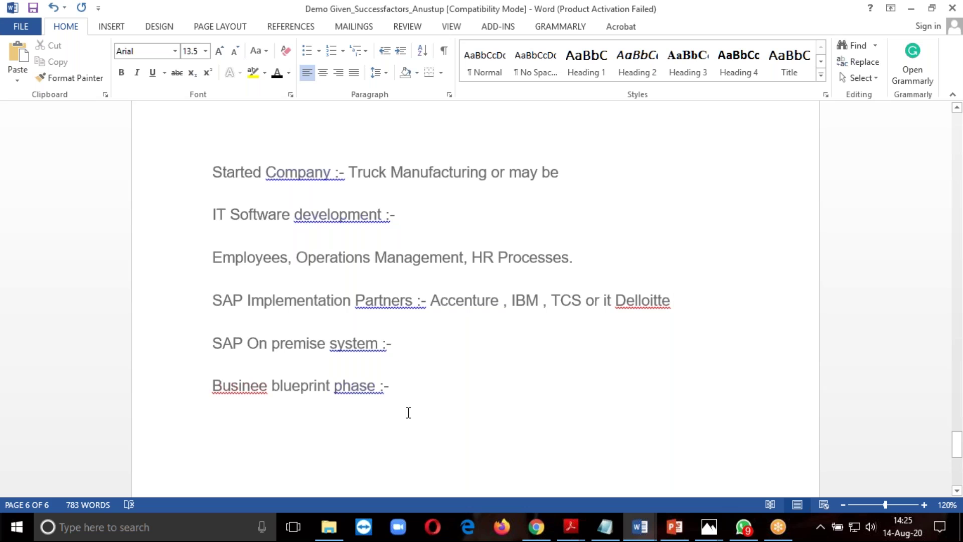
Correct the misspelled 'Businee' to 'Business' on the blueprint phase line
{"action": "left_click", "coordinate": [413, 382]}
{"action": "left_click", "coordinate": [268, 386]}
{"action": "type", "text": "ss"}
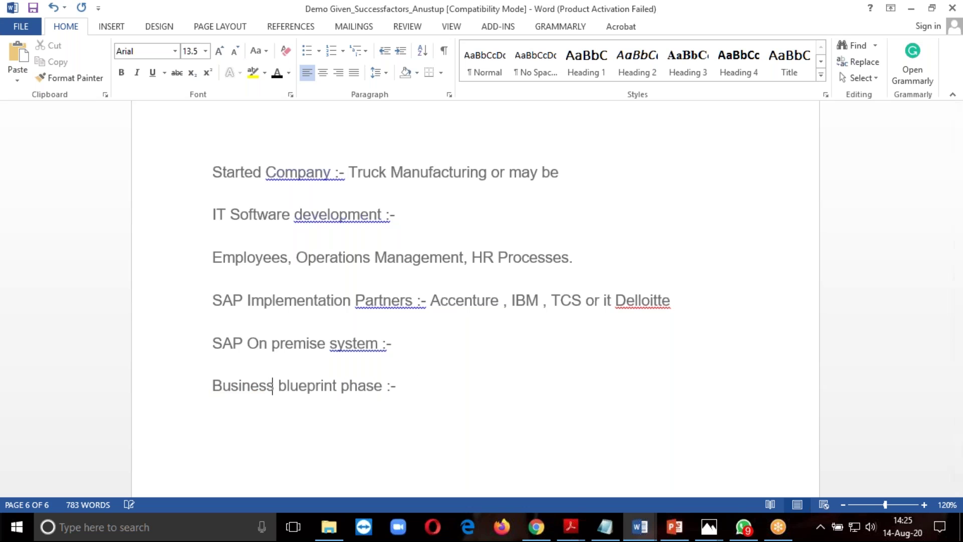
After 'phase :-', add 'sit with IT Team to manage the Data and The Back up servers to manage the entire operations'
{"action": "key", "text": "End"}
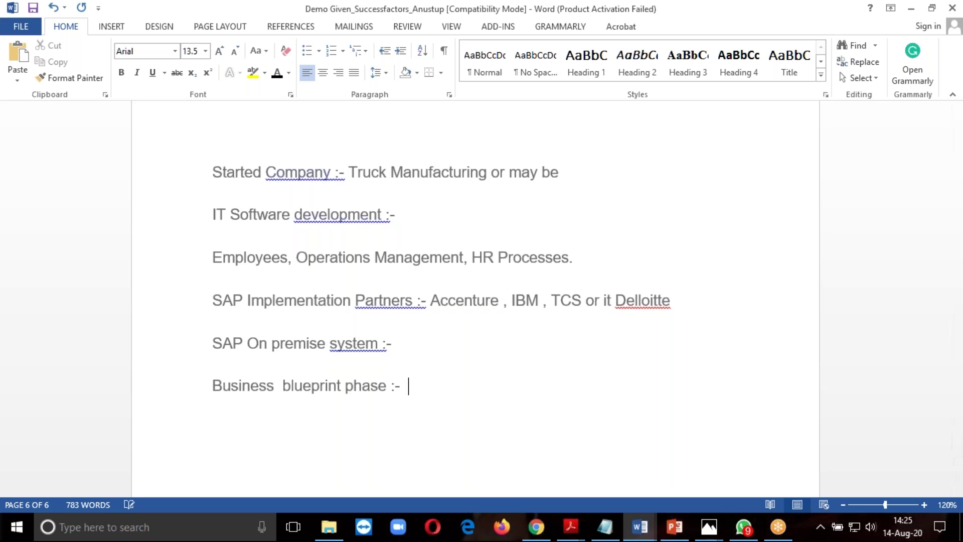
{"action": "type", "text": "sit with IT Team"}
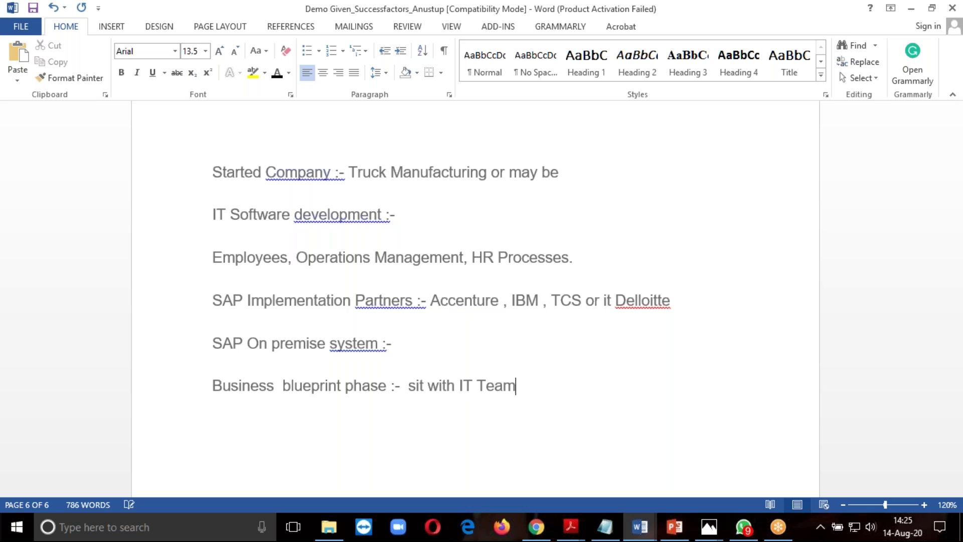
{"action": "type", "text": " to manage the DAT"}
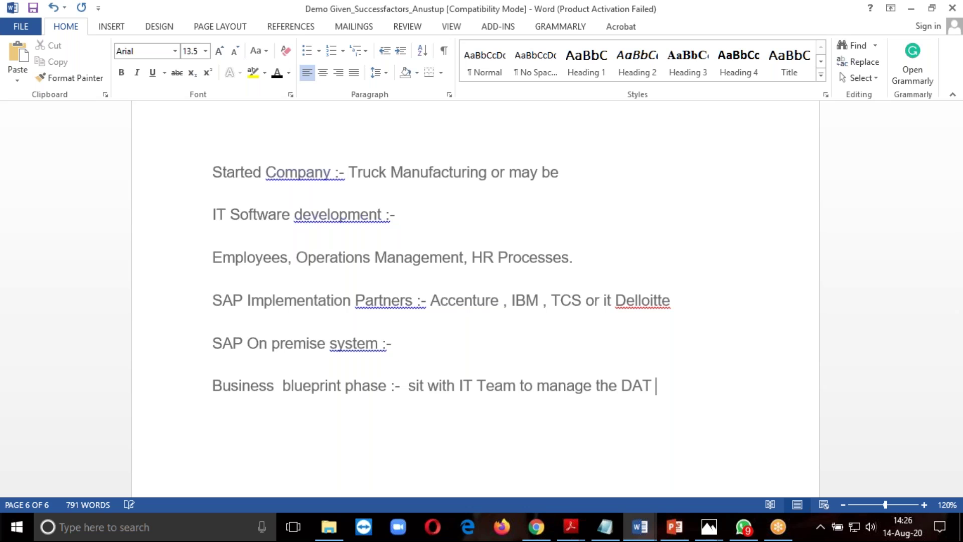
{"action": "key", "text": "BackSpace"}
{"action": "key", "text": "BackSpace"}
{"action": "key", "text": "BackSpace"}
{"action": "type", "text": "Data and T"}
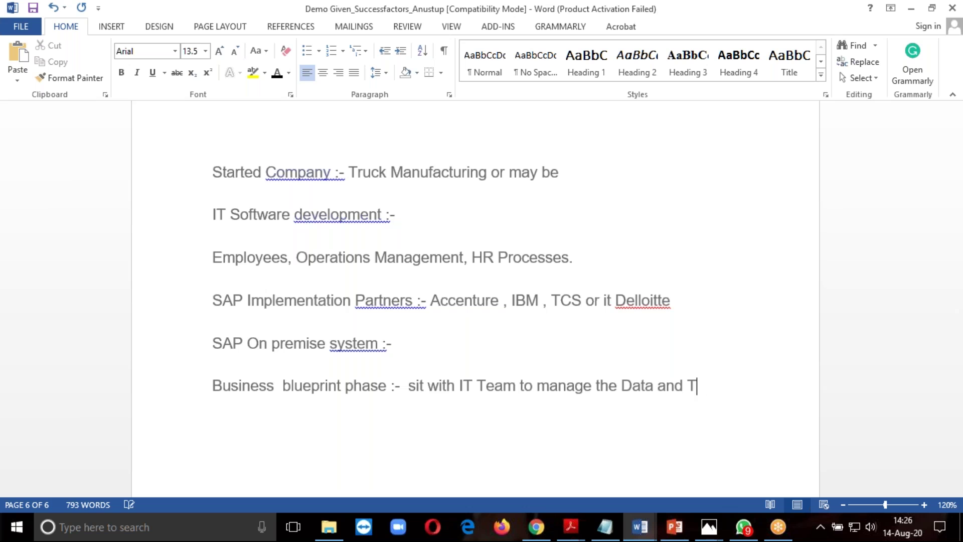
{"action": "type", "text": "he Back up se"}
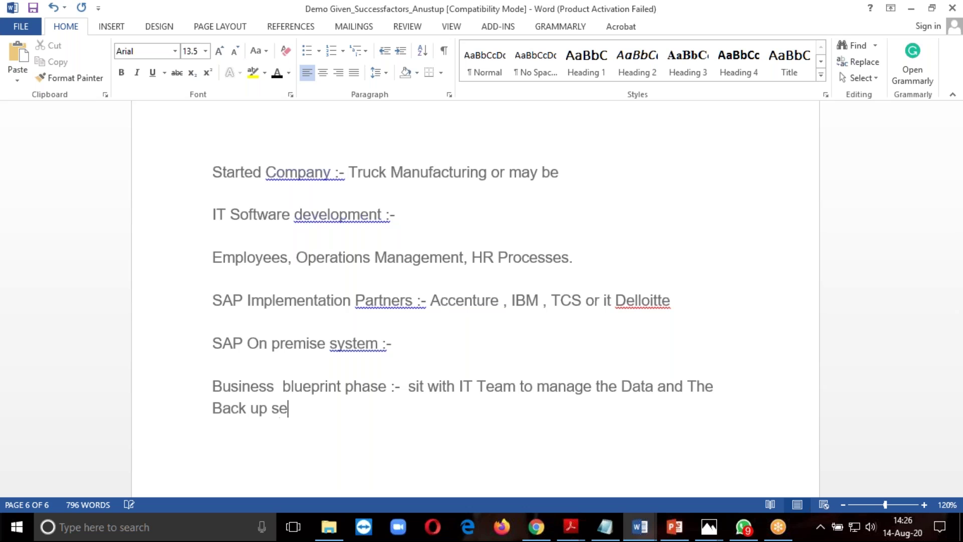
{"action": "type", "text": "rvers to manage the entore"}
{"action": "key", "text": "BackSpace"}
{"action": "key", "text": "BackSpace"}
{"action": "key", "text": "BackSpace"}
{"action": "type", "text": "ire operations"}
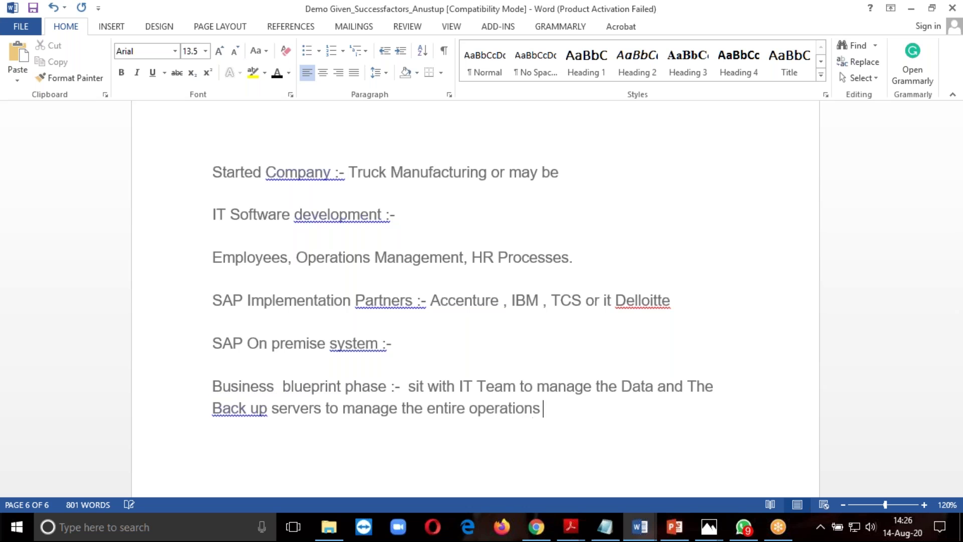
{"action": "key", "text": "Return"}
{"action": "key", "text": "Return"}
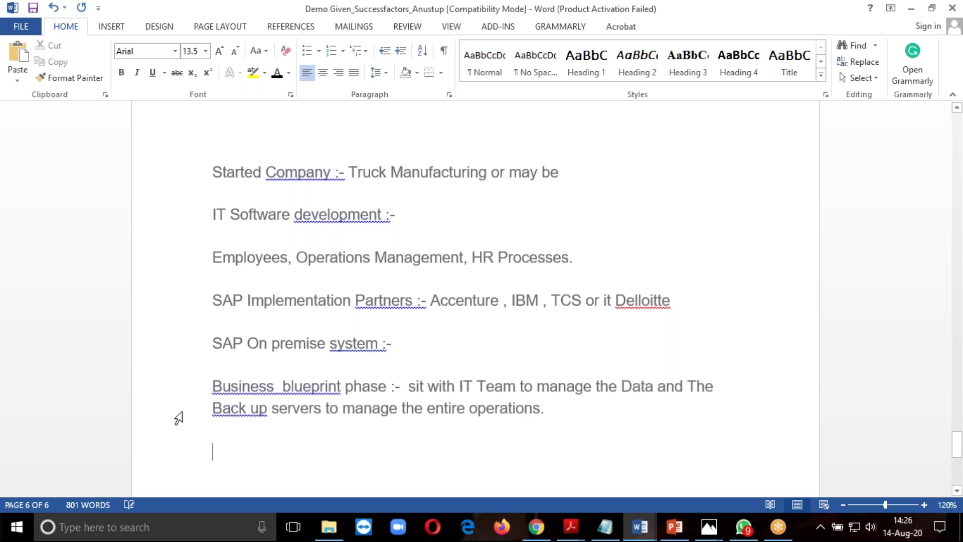
Remove the extra space between 'Business' and 'blueprint'
{"action": "scroll", "coordinate": [178, 417], "scroll_direction": "down", "scroll_amount": 1}
{"action": "left_click", "coordinate": [278, 346]}
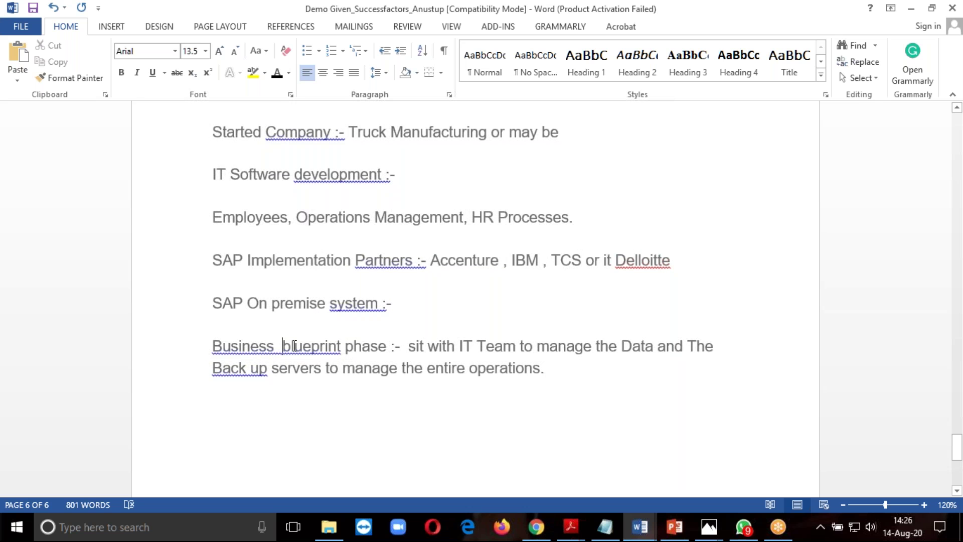
{"action": "key", "text": "BackSpace"}
Look up the user id in the SAP ONLINE ACCESS notes, then launch SAP Logon
{"action": "key", "text": "super+d"}
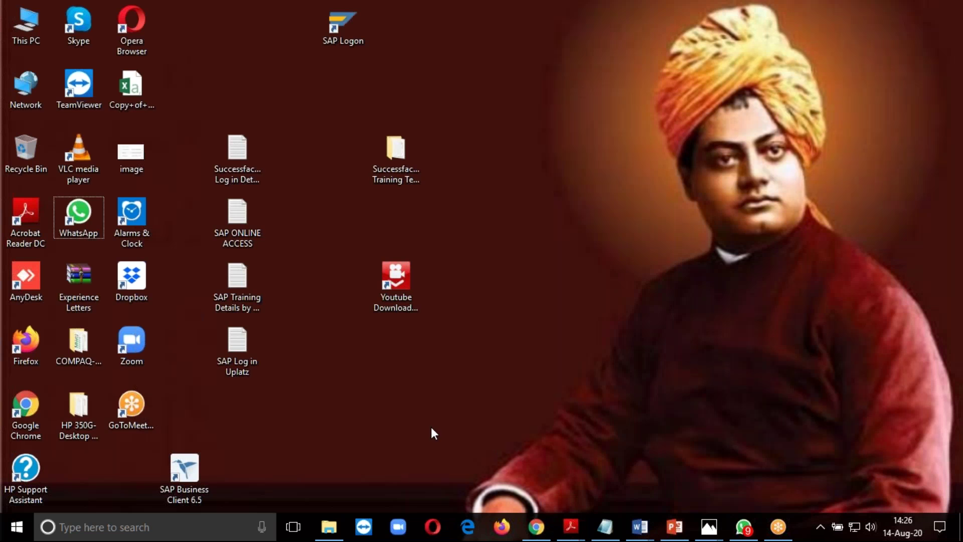
{"action": "double_click", "coordinate": [245, 236]}
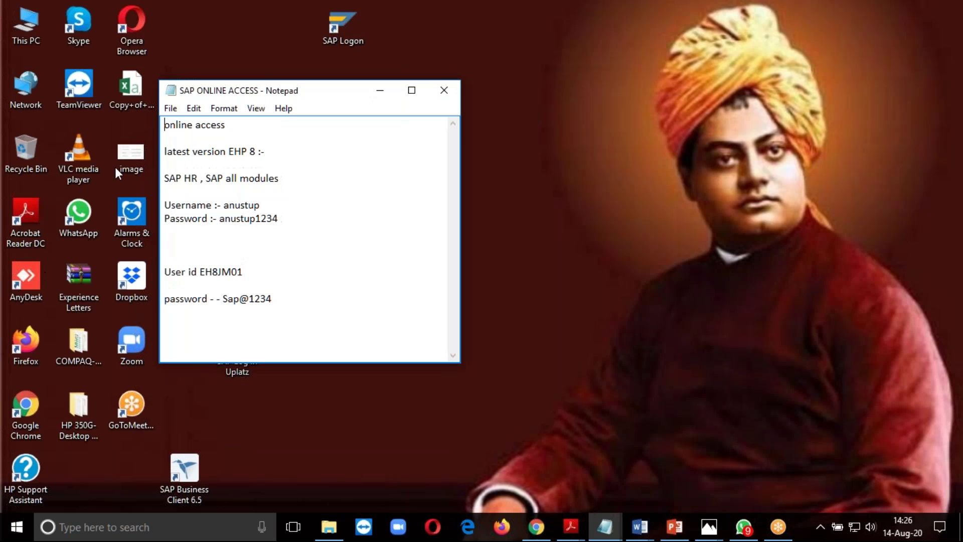
{"action": "left_click_drag", "start_coordinate": [245, 271], "coordinate": [200, 272]}
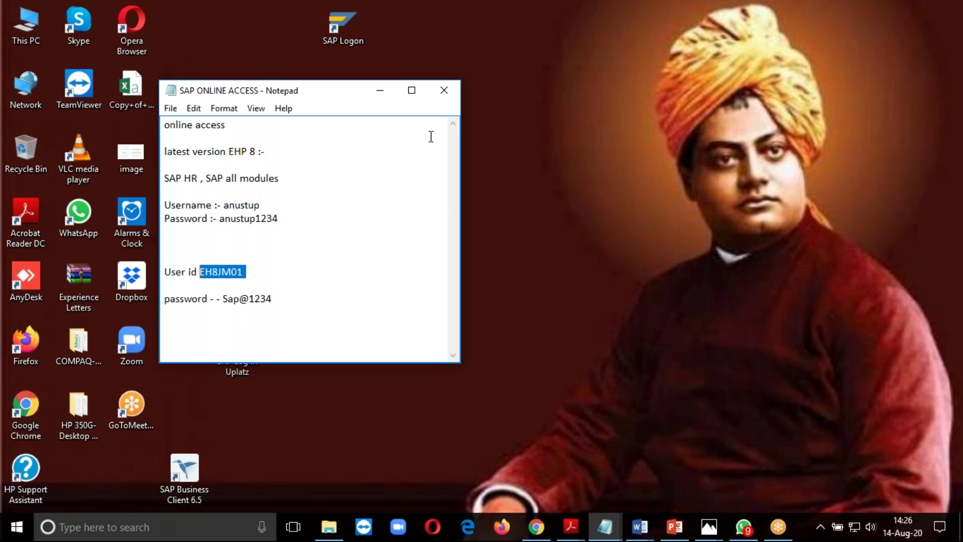
{"action": "left_click", "coordinate": [381, 98]}
{"action": "double_click", "coordinate": [350, 38]}
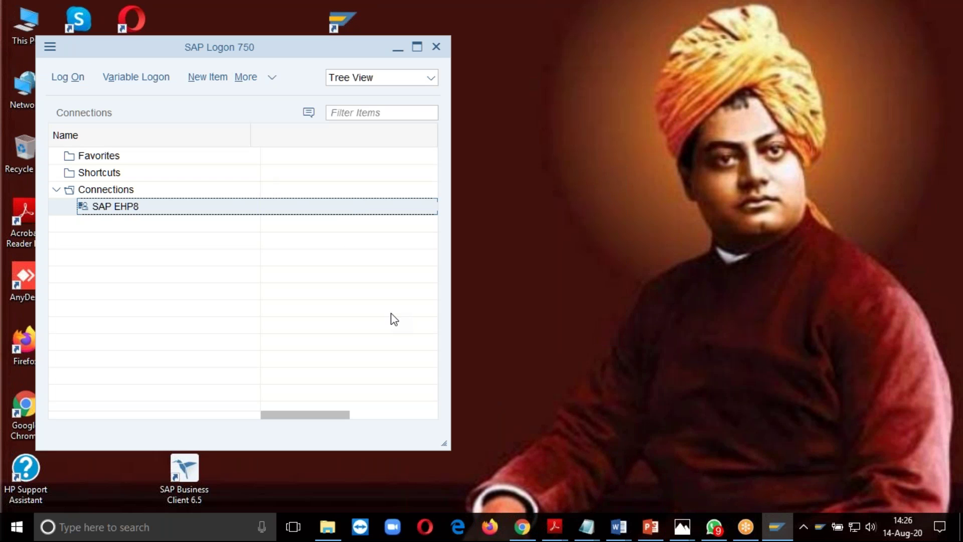
Log on to the SAP EHP8 system with the user id from the notes
{"action": "key", "text": "Return"}
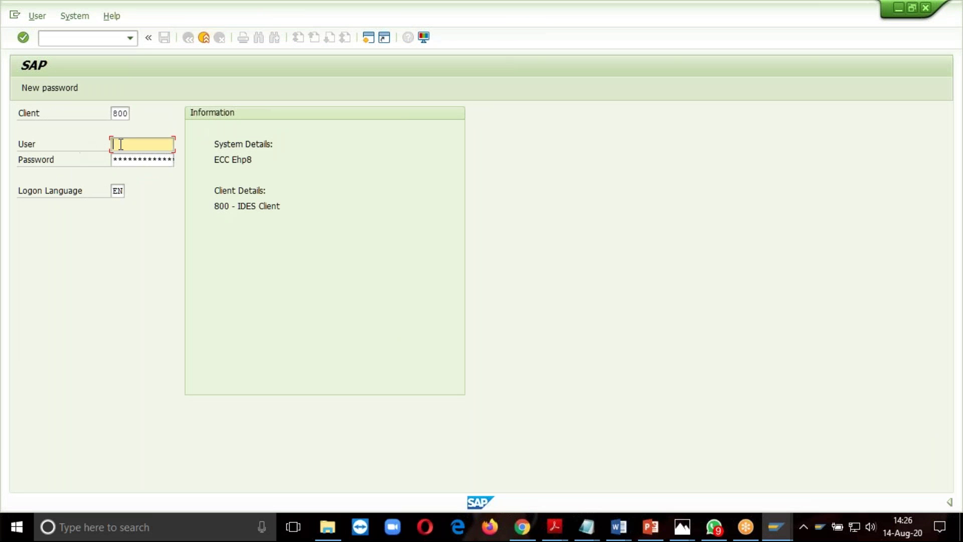
{"action": "type", "text": "EH8JM01"}
{"action": "key", "text": "Tab"}
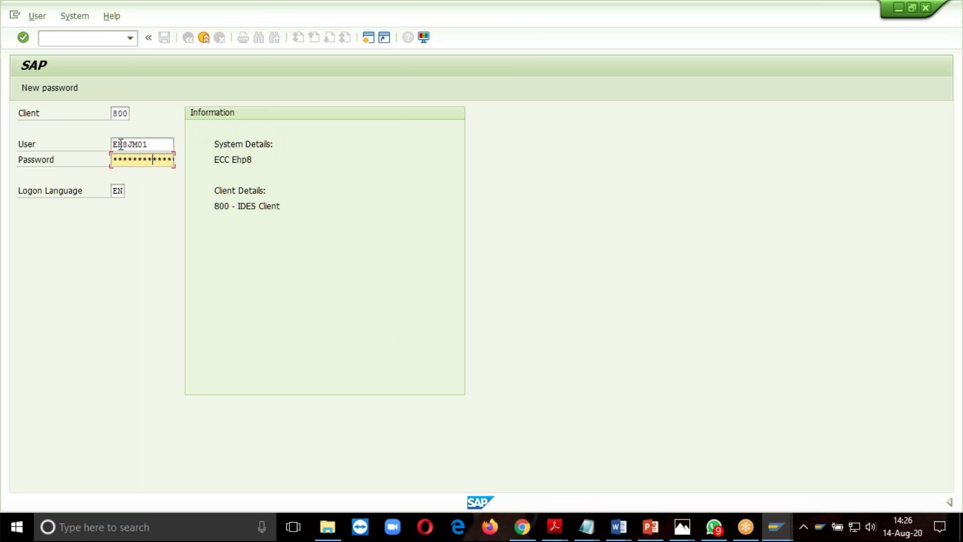
{"action": "key", "text": "Return"}
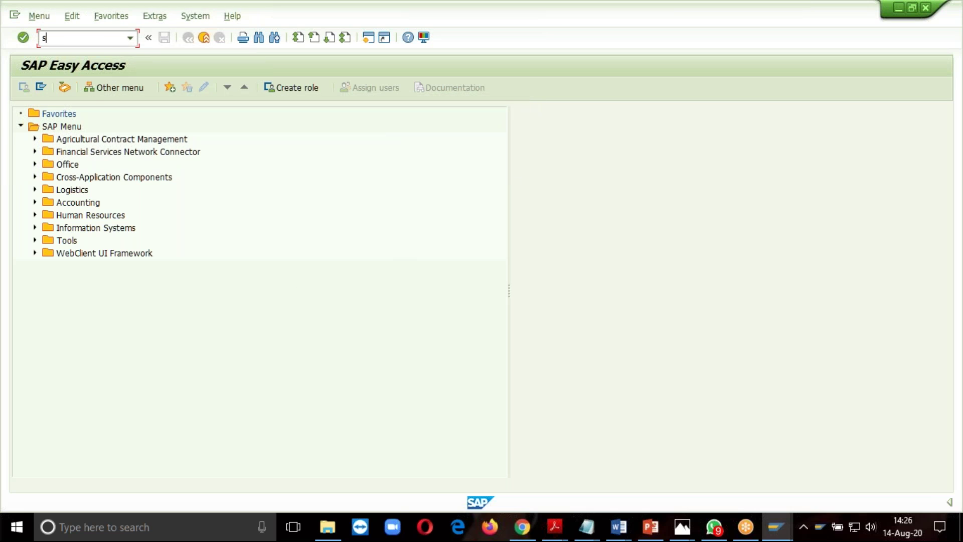
Expand Human Resources > Personnel Management, Administration, Recruitment and Personnel Development in Easy Access
{"action": "key", "text": "Return"}
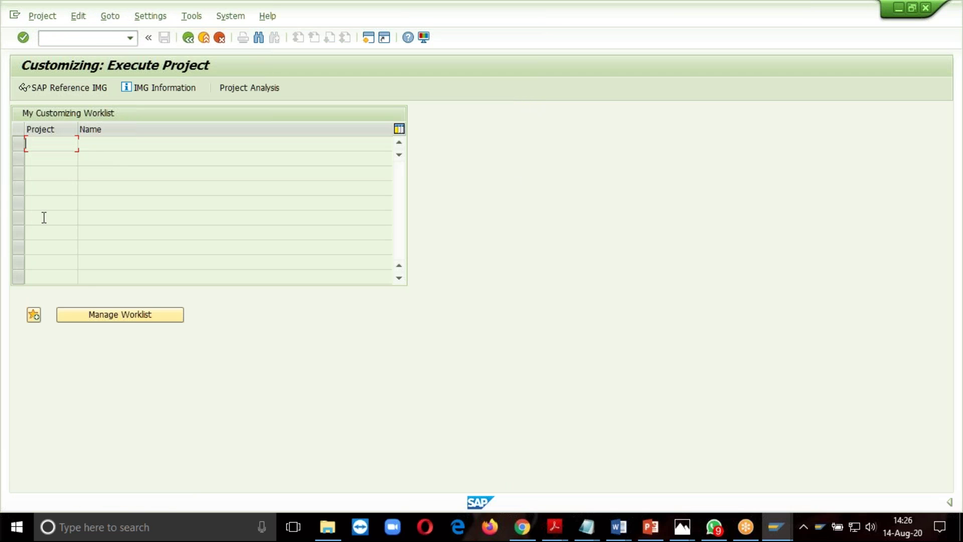
{"action": "left_click", "coordinate": [188, 38]}
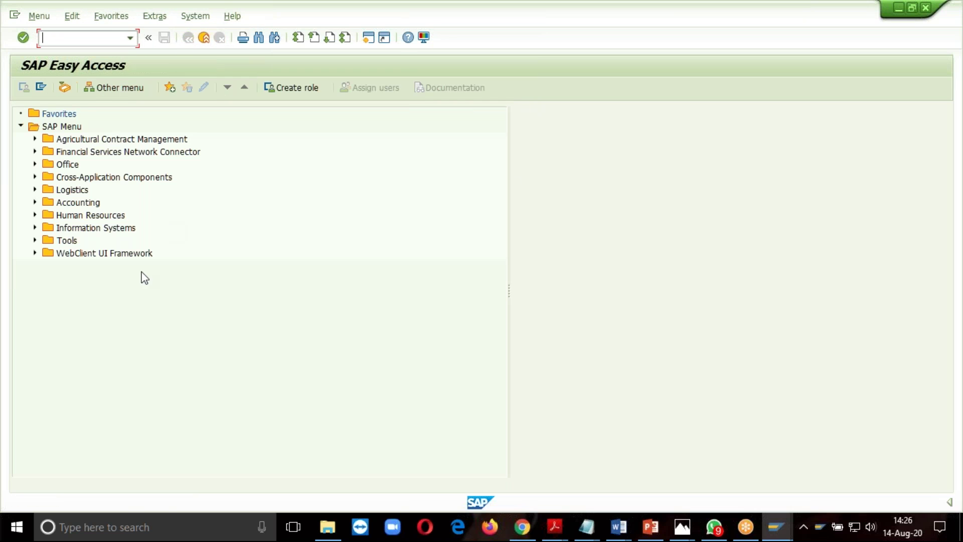
{"action": "left_click", "coordinate": [34, 216]}
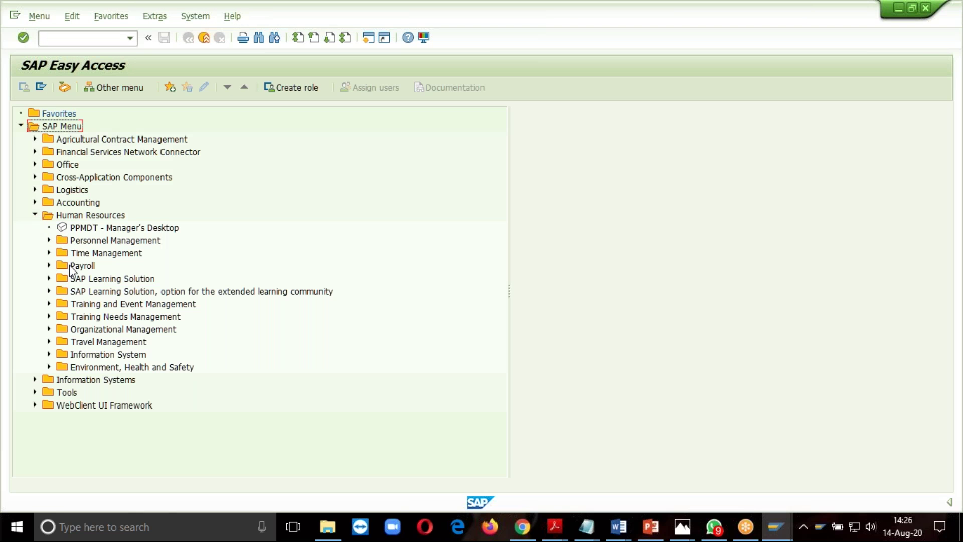
{"action": "left_click", "coordinate": [49, 240]}
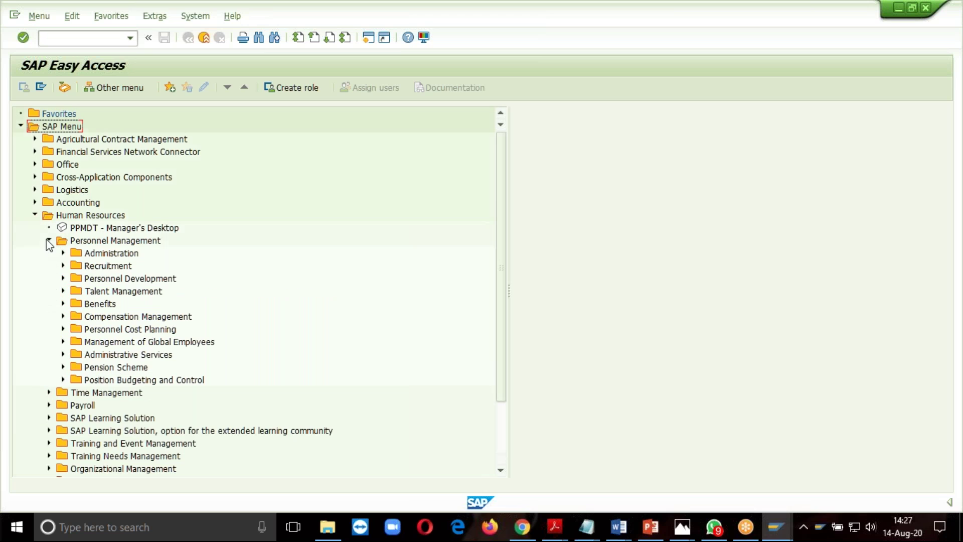
{"action": "left_click", "coordinate": [63, 253]}
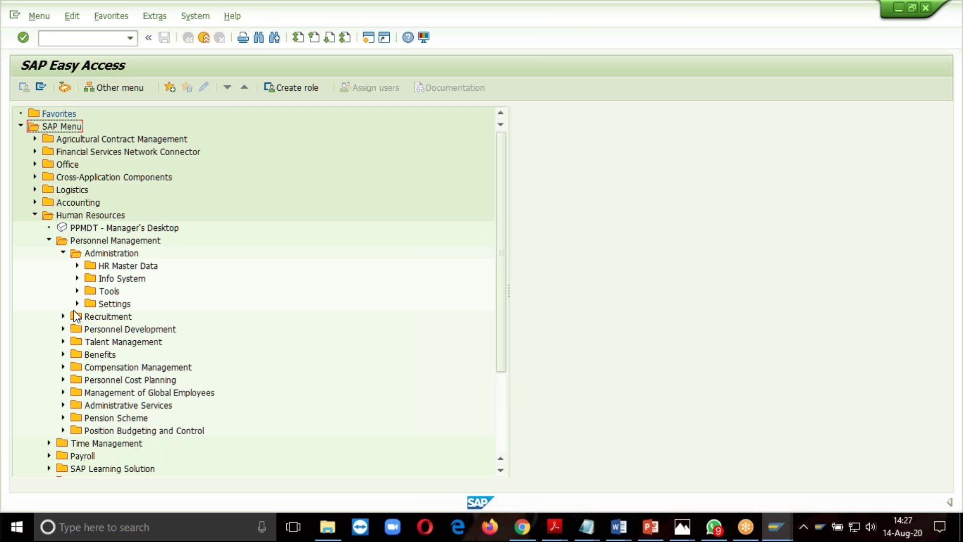
{"action": "left_click", "coordinate": [62, 317]}
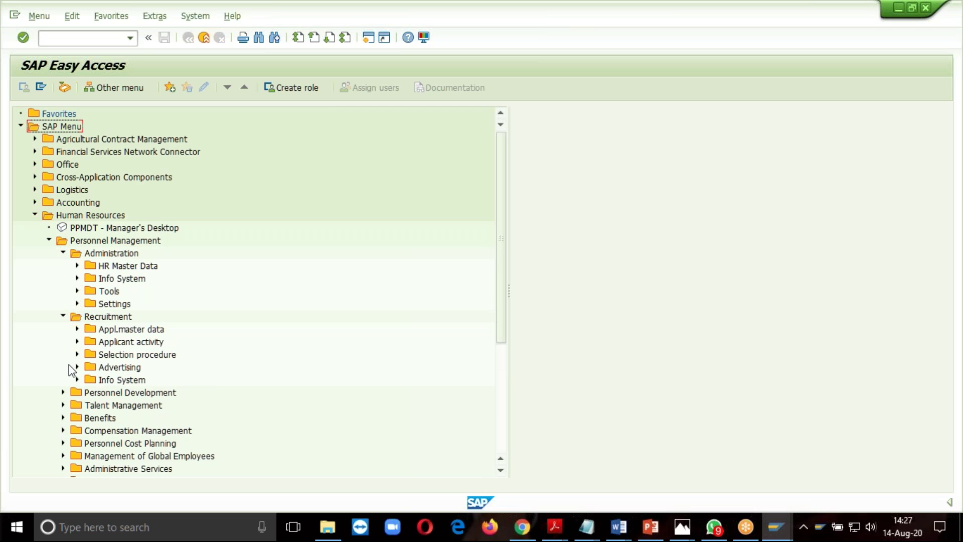
{"action": "left_click", "coordinate": [62, 392]}
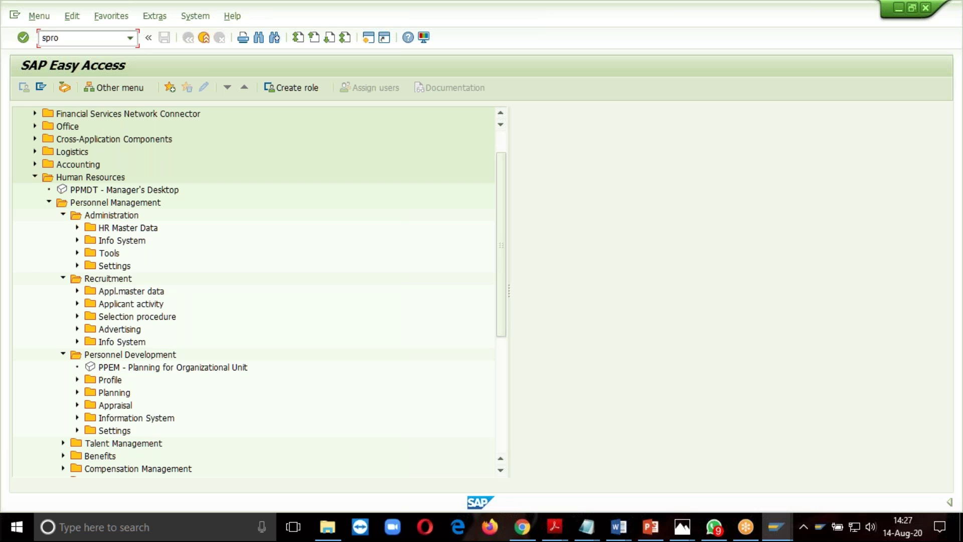
Run SPRO again and open the SAP Reference IMG tree, scrolling through it
{"action": "key", "text": "Return"}
{"action": "left_click", "coordinate": [81, 91]}
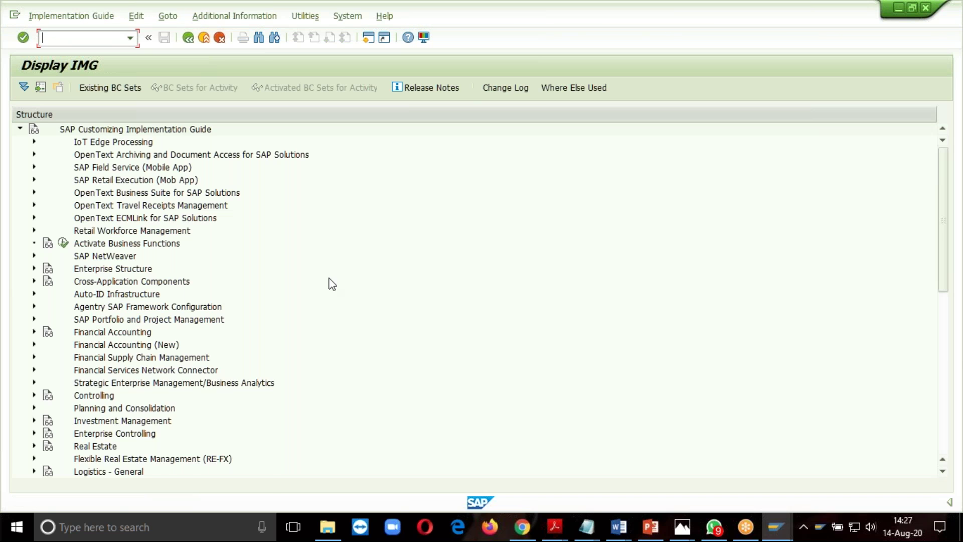
{"action": "scroll", "coordinate": [301, 291], "scroll_direction": "down", "scroll_amount": 1}
{"action": "left_click", "coordinate": [147, 356]}
{"action": "scroll", "coordinate": [139, 350], "scroll_direction": "down", "scroll_amount": 1}
{"action": "scroll", "coordinate": [137, 350], "scroll_direction": "down", "scroll_amount": 5}
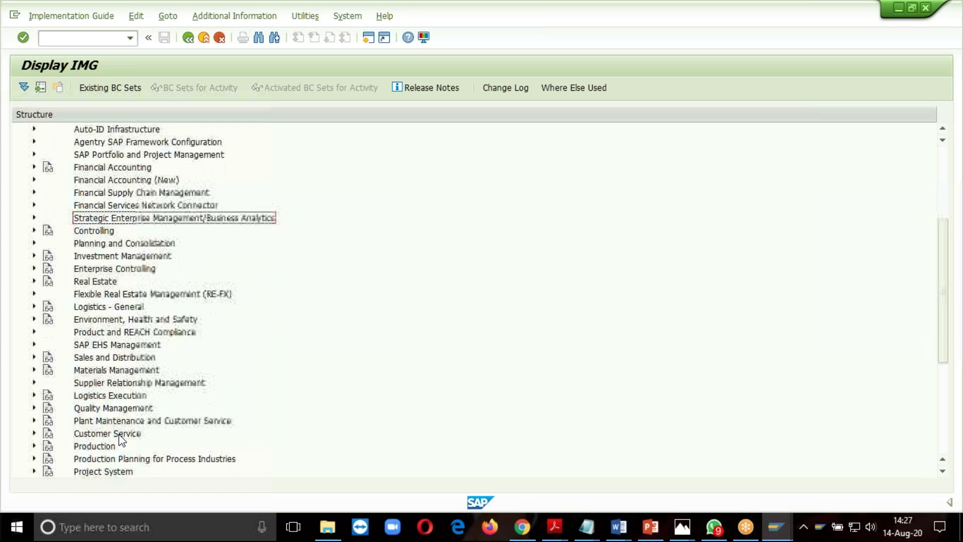
{"action": "scroll", "coordinate": [121, 437], "scroll_direction": "up", "scroll_amount": 4}
{"action": "scroll", "coordinate": [109, 386], "scroll_direction": "up", "scroll_amount": 1}
{"action": "left_click", "coordinate": [616, 529]}
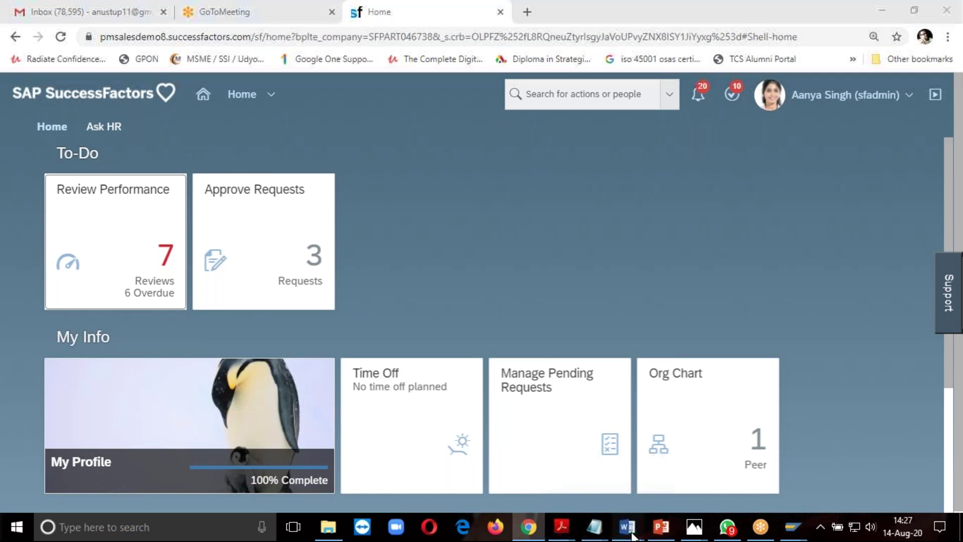
Return to the SuccessFactors home page and go to the Admin Center from the module menu
{"action": "mouse_move", "coordinate": [628, 528]}
{"action": "left_click", "coordinate": [697, 474]}
{"action": "scroll", "coordinate": [577, 381], "scroll_direction": "up", "scroll_amount": 15}
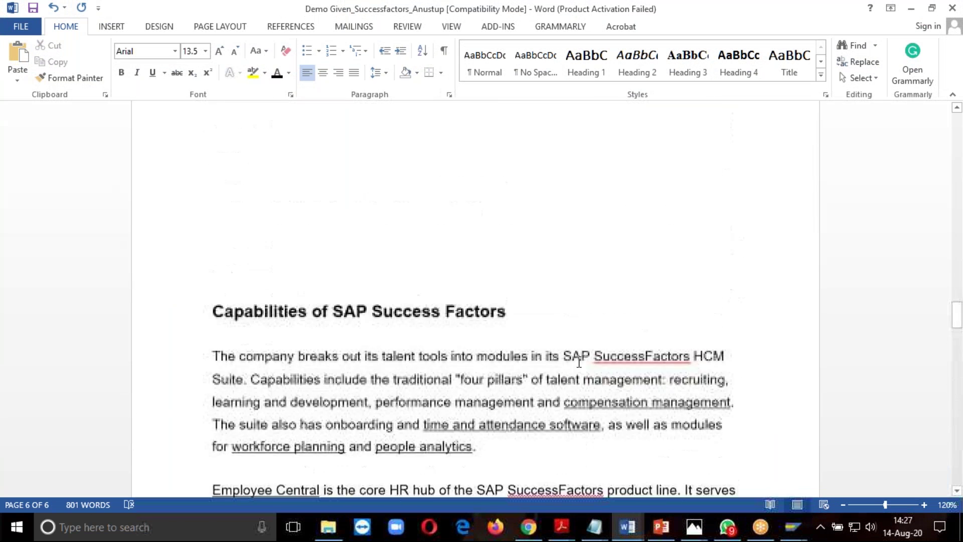
{"action": "scroll", "coordinate": [579, 362], "scroll_direction": "up", "scroll_amount": 3}
{"action": "left_click", "coordinate": [528, 527]}
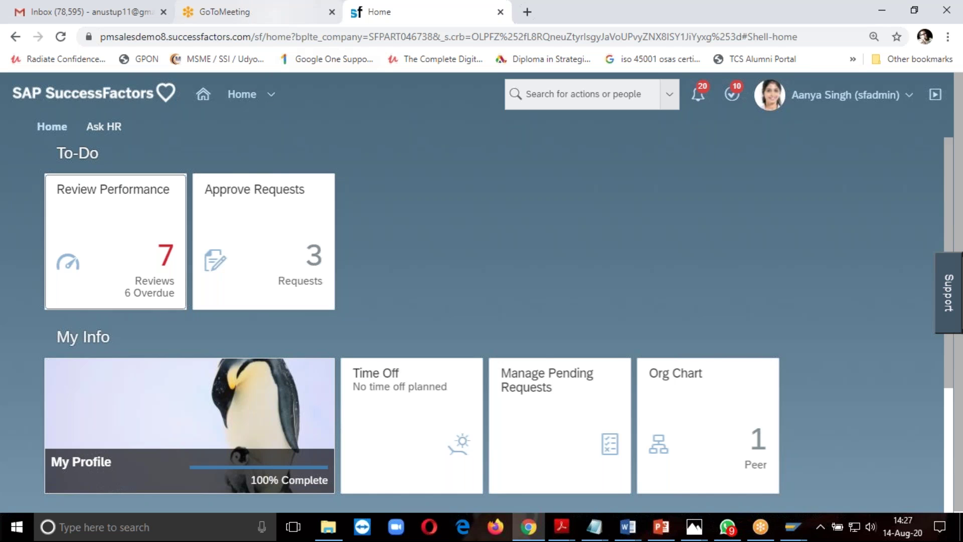
{"action": "left_click", "coordinate": [250, 94]}
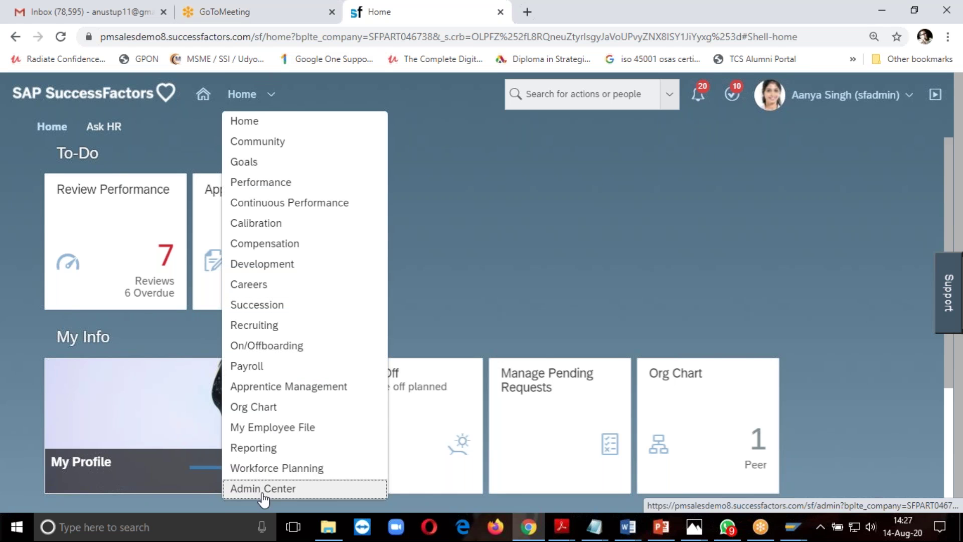
{"action": "left_click", "coordinate": [262, 490]}
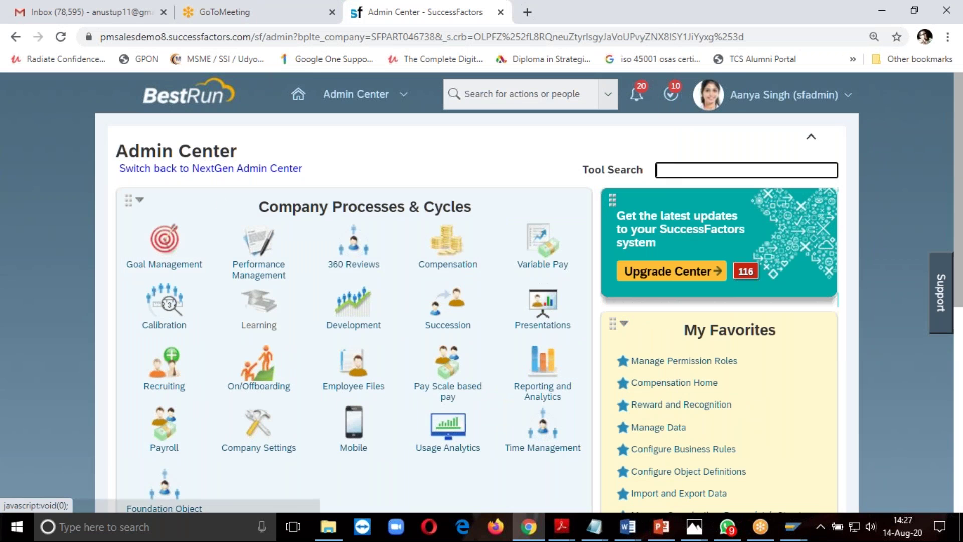
Reload the Admin Center page and scroll down to the Manage Employees tools
{"action": "left_click", "coordinate": [379, 97]}
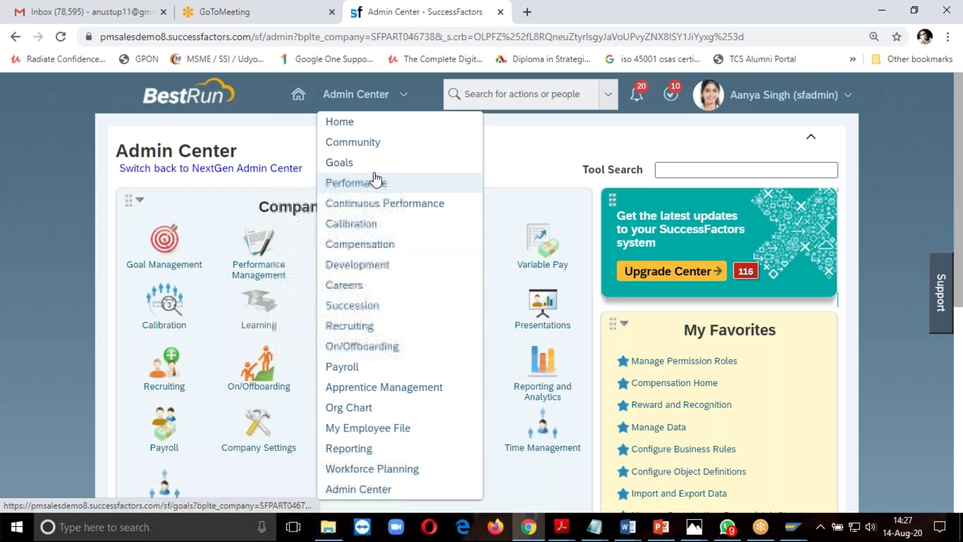
{"action": "left_click", "coordinate": [524, 138]}
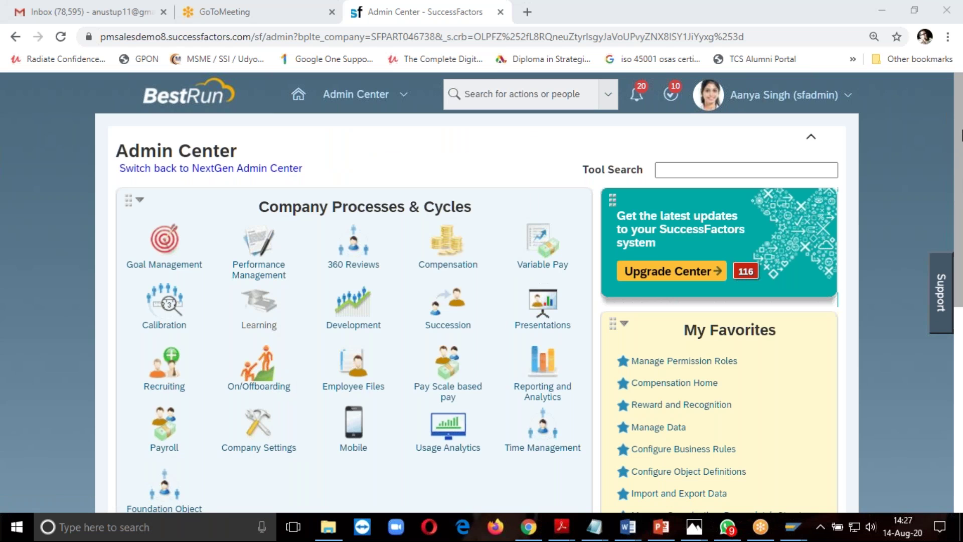
{"action": "left_click_drag", "start_coordinate": [959, 170], "coordinate": [959, 230]}
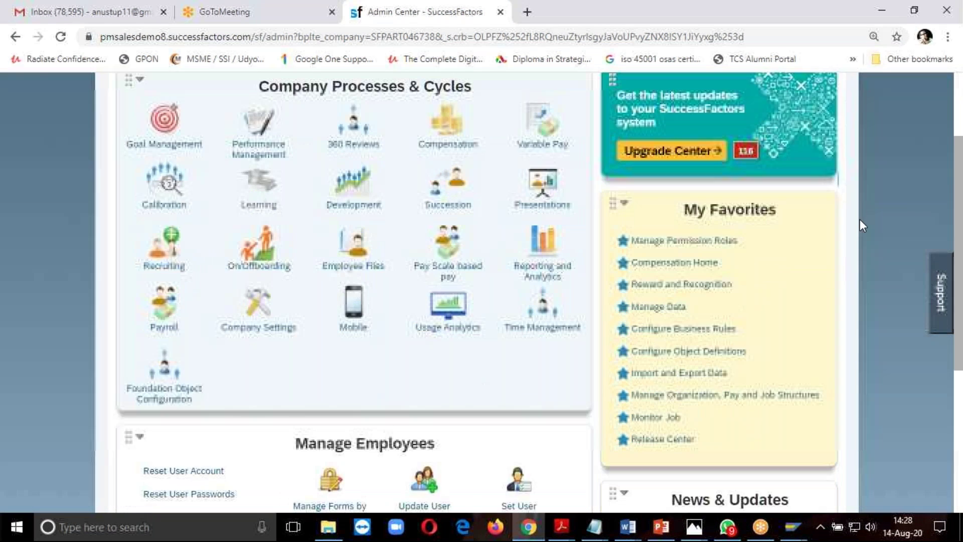
{"action": "left_click", "coordinate": [518, 184]}
{"action": "left_click", "coordinate": [381, 36]}
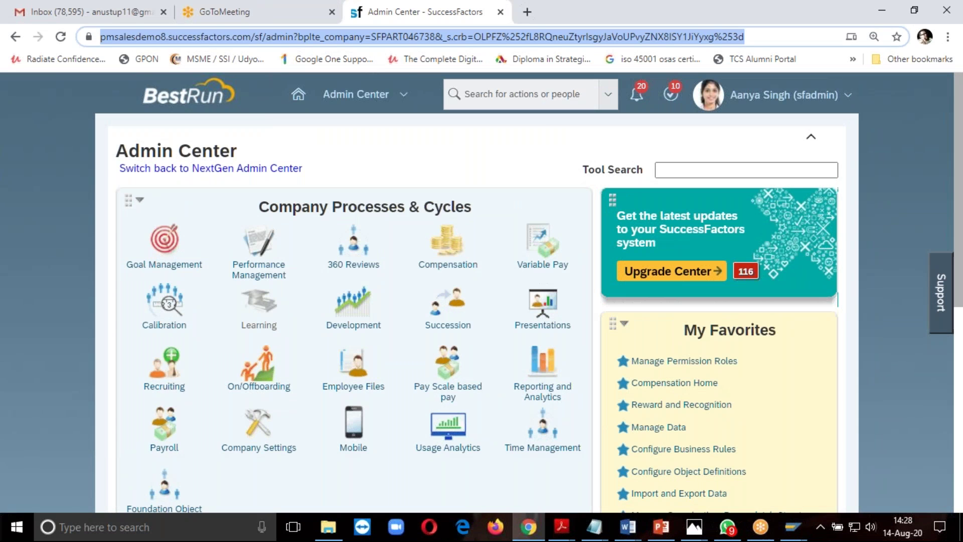
{"action": "scroll", "coordinate": [507, 334], "scroll_direction": "down", "scroll_amount": 3}
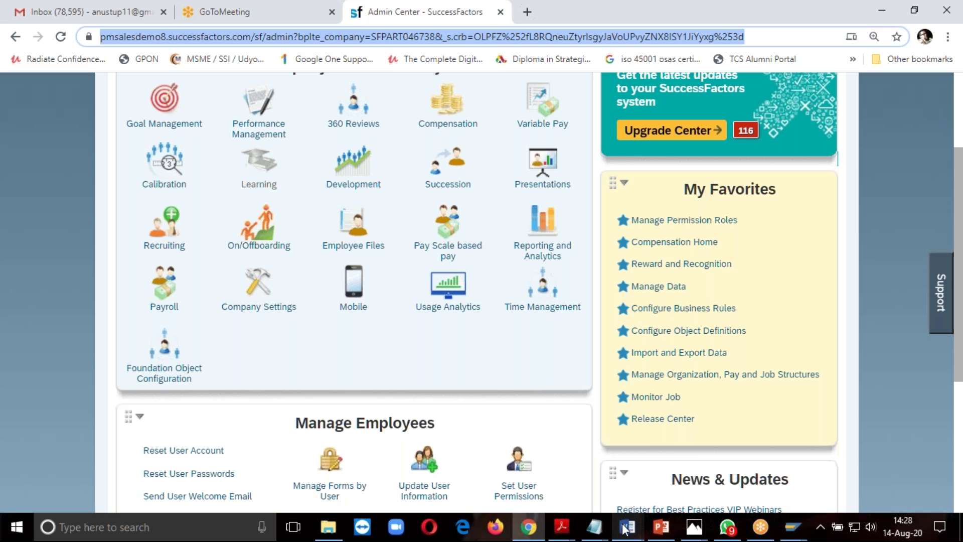
Bring the Demo Given_Successfactors Word document to the front
{"action": "mouse_move", "coordinate": [624, 528]}
{"action": "left_click", "coordinate": [546, 464]}
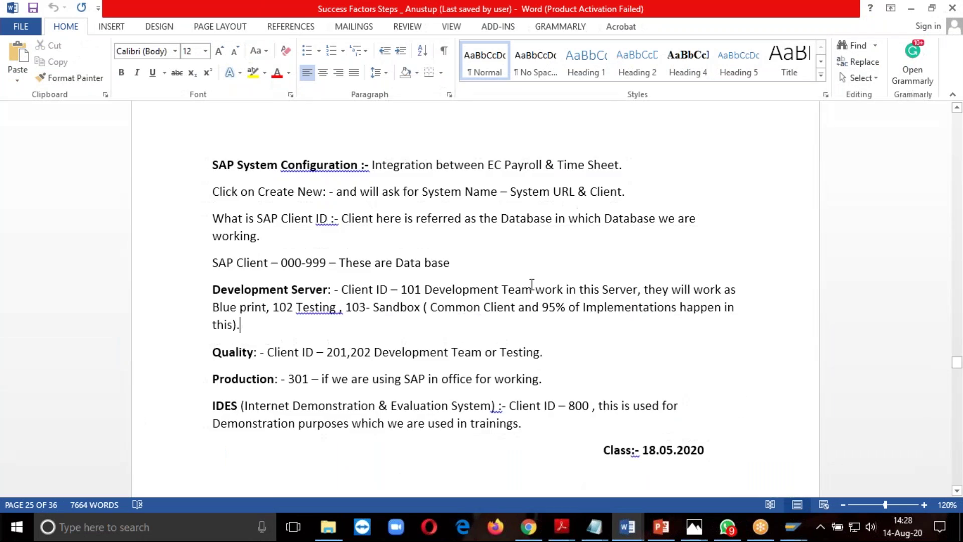
{"action": "mouse_move", "coordinate": [628, 527]}
{"action": "left_click", "coordinate": [671, 460]}
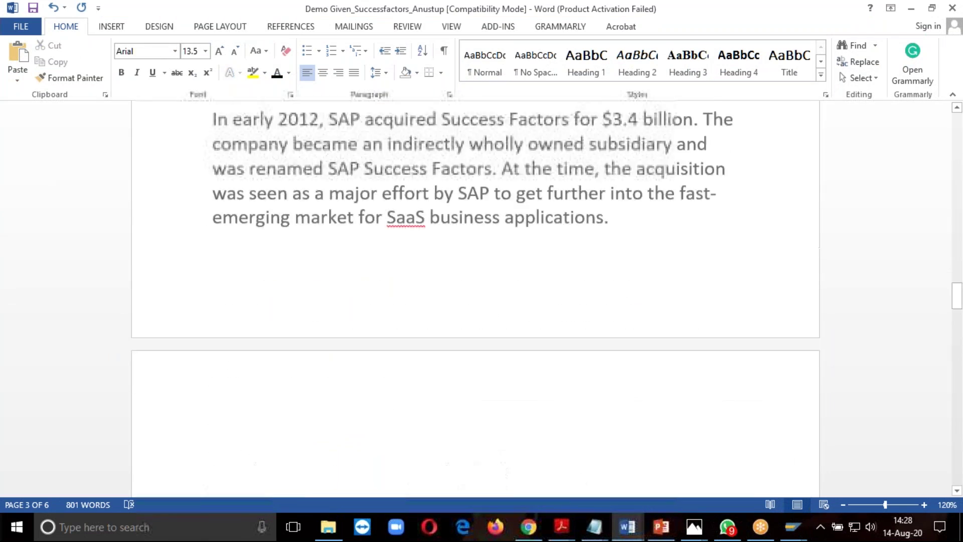
{"action": "scroll", "coordinate": [519, 223], "scroll_direction": "up", "scroll_amount": 6}
{"action": "scroll", "coordinate": [519, 222], "scroll_direction": "down", "scroll_amount": 4}
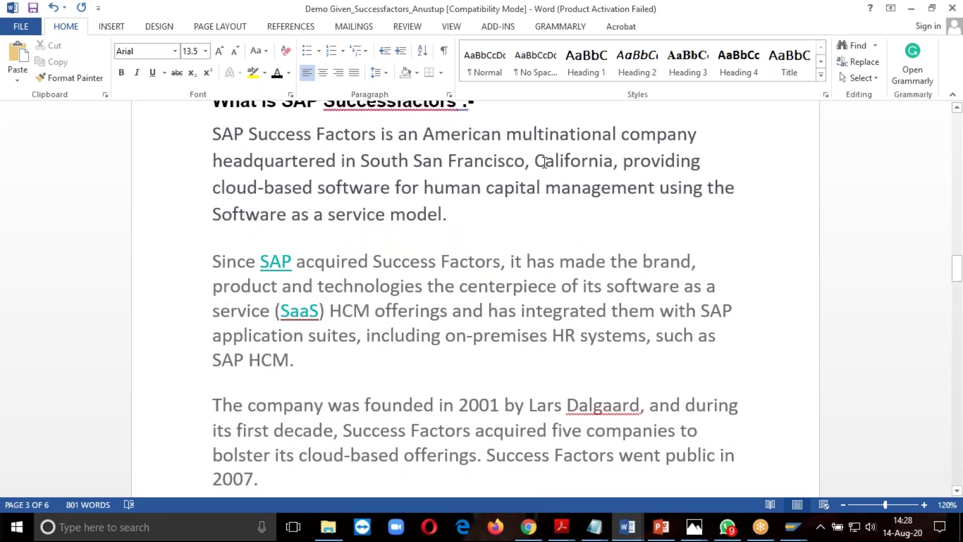
Highlight South San Francisco, the cloud offerings line and the SAP acquisition sentence while explaining
{"action": "left_click_drag", "start_coordinate": [360, 160], "coordinate": [524, 161]}
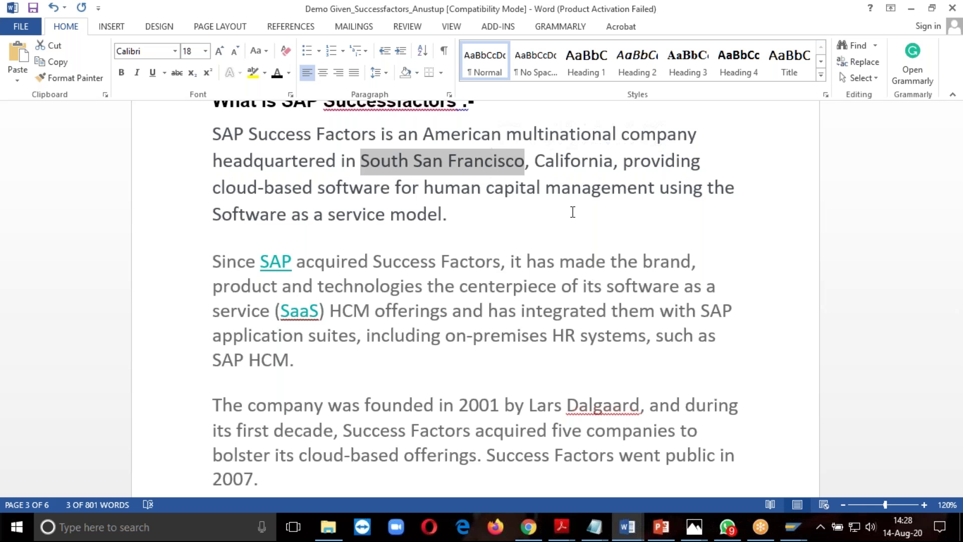
{"action": "scroll", "coordinate": [468, 262], "scroll_direction": "down", "scroll_amount": 3}
{"action": "left_click", "coordinate": [642, 354]}
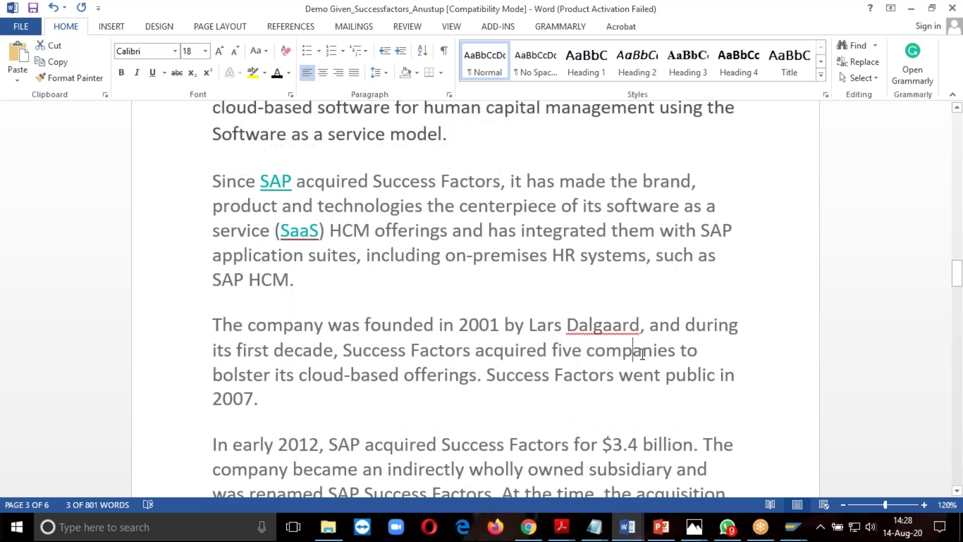
{"action": "left_click_drag", "start_coordinate": [213, 375], "coordinate": [617, 373]}
{"action": "scroll", "coordinate": [178, 372], "scroll_direction": "down", "scroll_amount": 3}
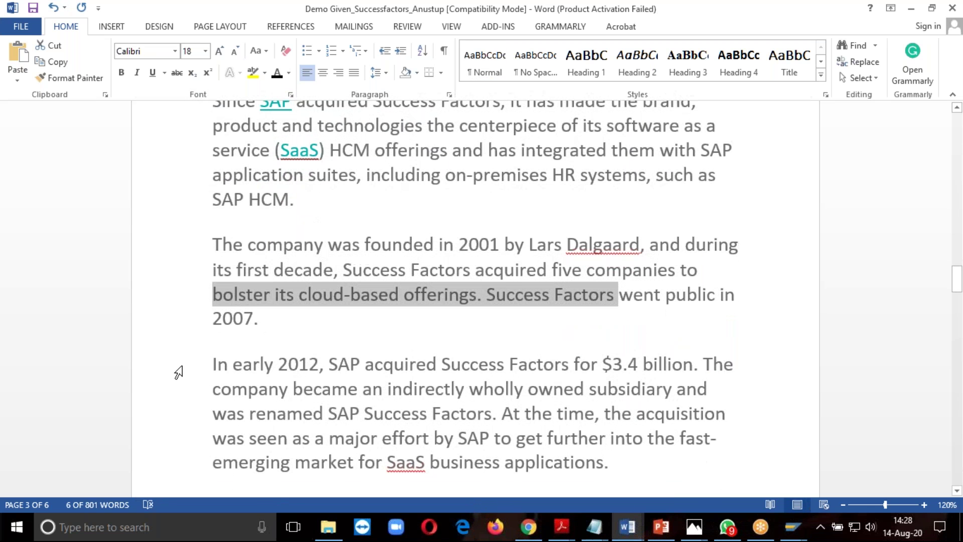
{"action": "left_click", "coordinate": [193, 369]}
{"action": "left_click", "coordinate": [343, 363]}
{"action": "left_click_drag", "start_coordinate": [344, 356], "coordinate": [676, 390]}
{"action": "left_click", "coordinate": [684, 390]}
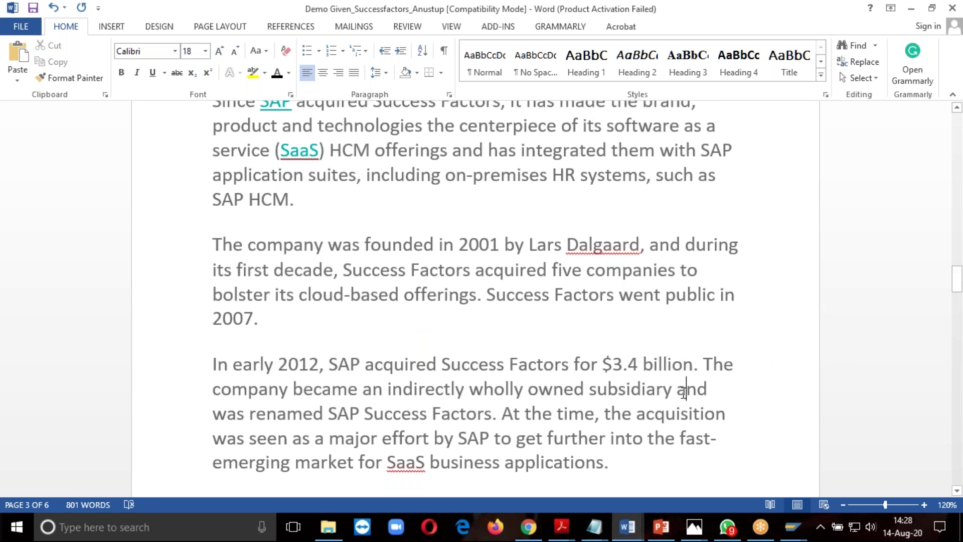
Highlight the 'renamed SAP Success Factors' phrase, then read on to the Capabilities of SAP Success Factors section
{"action": "scroll", "coordinate": [685, 391], "scroll_direction": "down", "scroll_amount": 3}
{"action": "left_click_drag", "start_coordinate": [327, 314], "coordinate": [727, 335]}
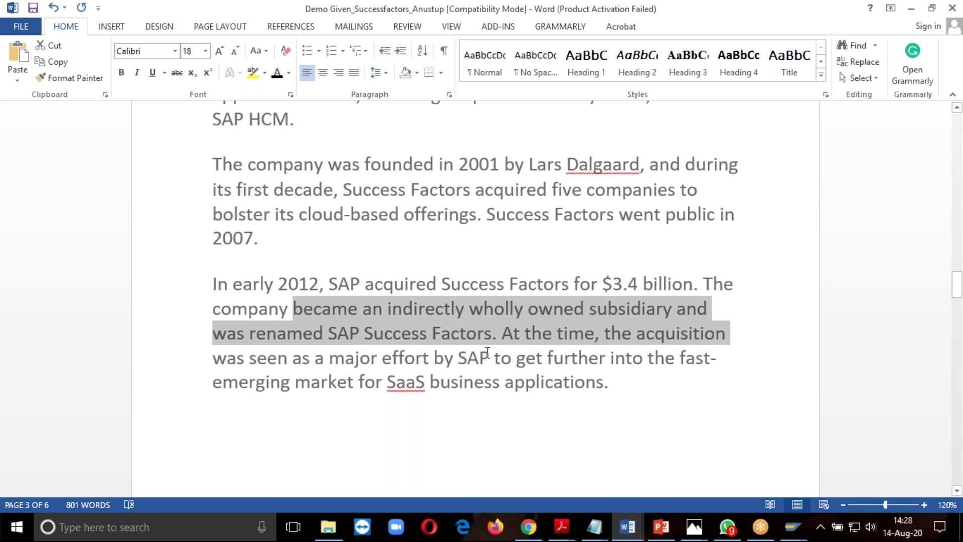
{"action": "left_click", "coordinate": [403, 357]}
{"action": "left_click", "coordinate": [211, 328]}
{"action": "left_click_drag", "start_coordinate": [211, 328], "coordinate": [502, 333]}
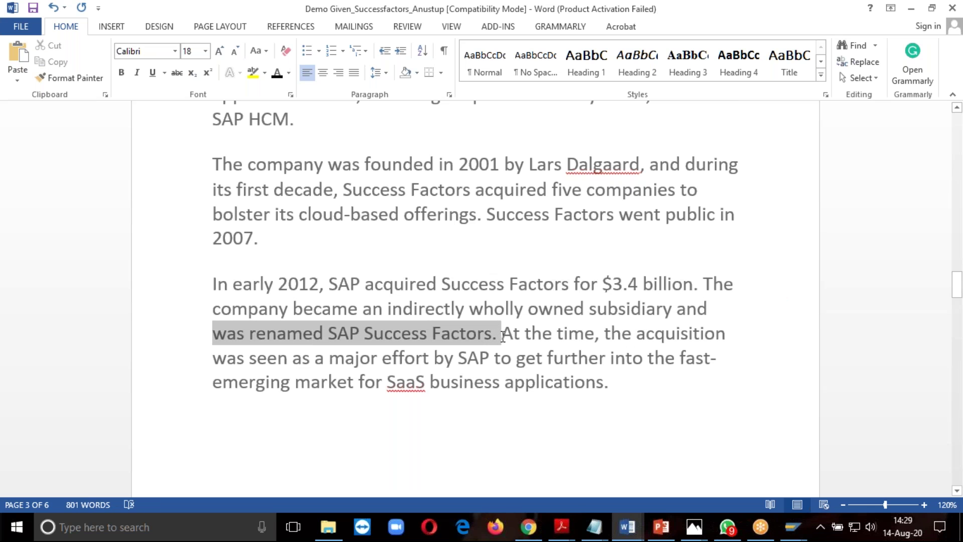
{"action": "left_click", "coordinate": [563, 380]}
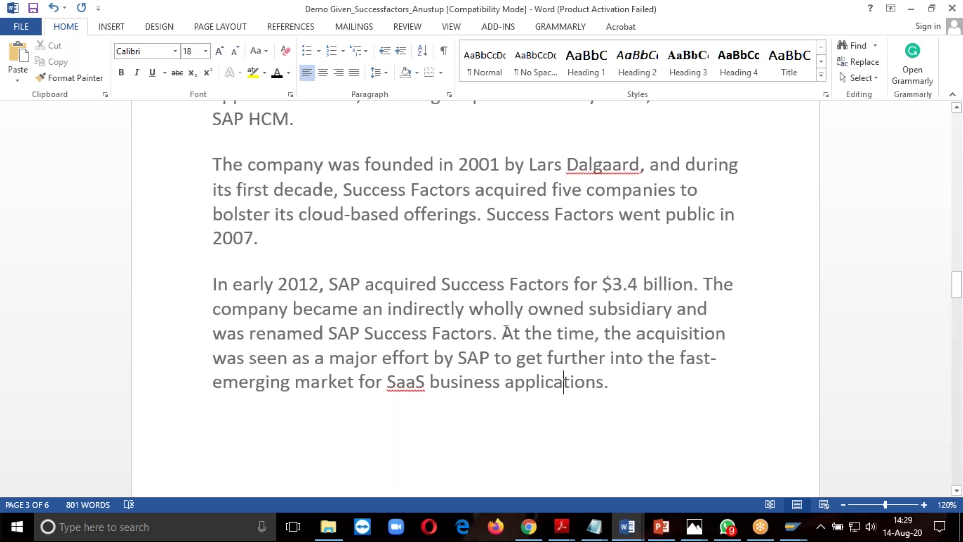
{"action": "left_click_drag", "start_coordinate": [461, 332], "coordinate": [365, 332]}
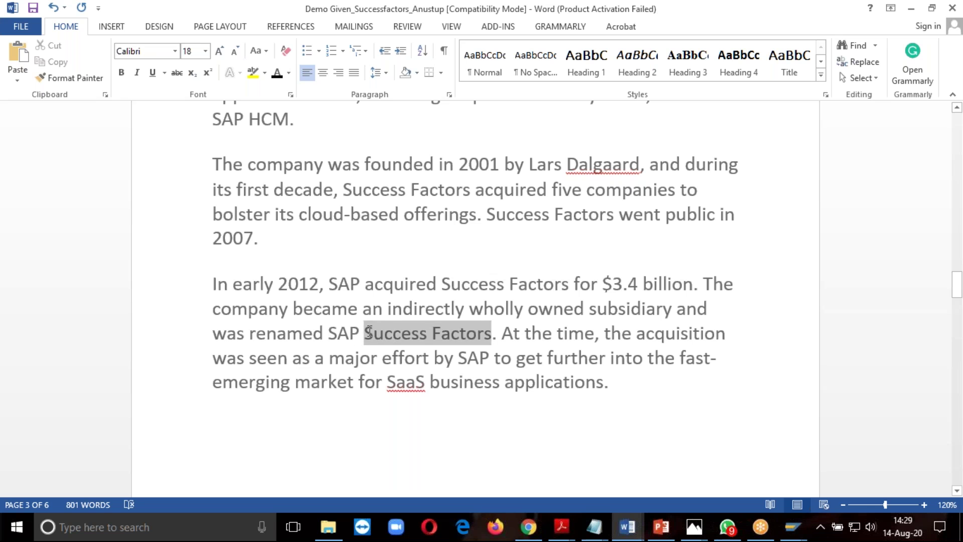
{"action": "left_click", "coordinate": [396, 382]}
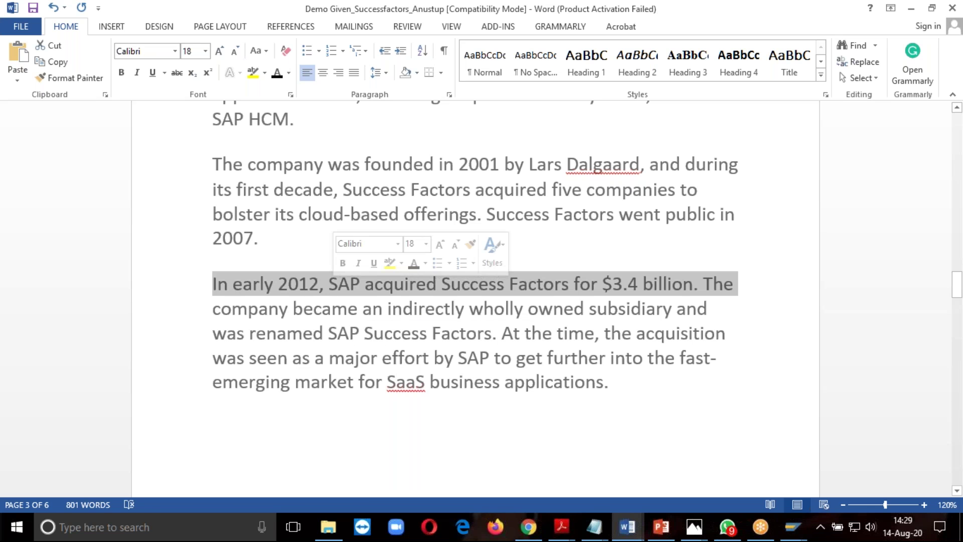
{"action": "left_click", "coordinate": [364, 333]}
{"action": "scroll", "coordinate": [612, 258], "scroll_direction": "down", "scroll_amount": 2}
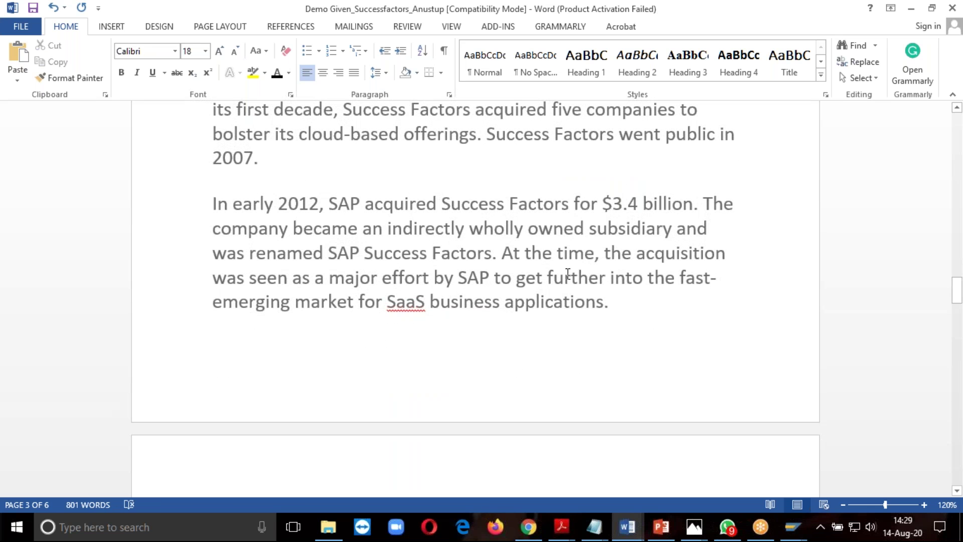
{"action": "scroll", "coordinate": [460, 298], "scroll_direction": "down", "scroll_amount": 6}
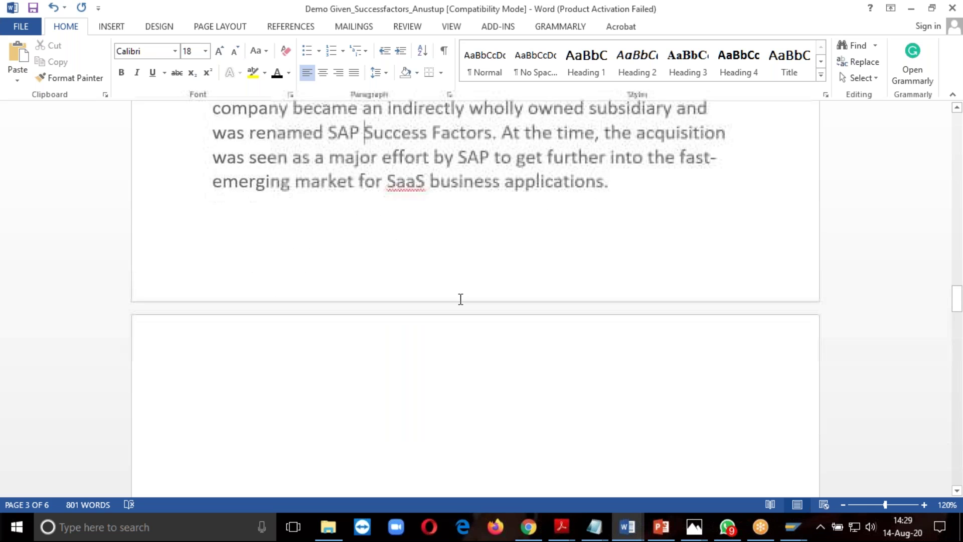
{"action": "scroll", "coordinate": [460, 303], "scroll_direction": "down", "scroll_amount": 6}
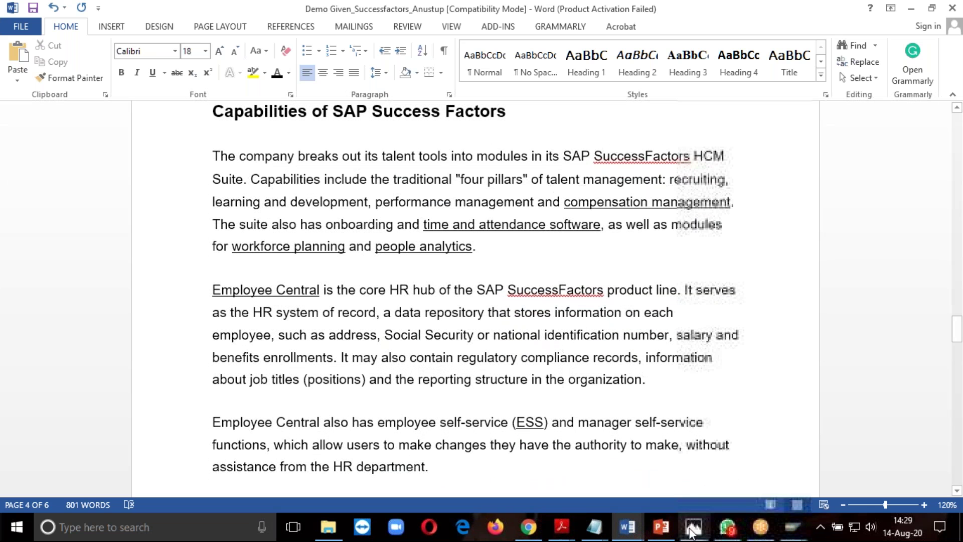
Switch to the SuccessFactors-Solution-Book PDF and scroll from Contents to page 7, Performance & Goals
{"action": "mouse_move", "coordinate": [561, 527]}
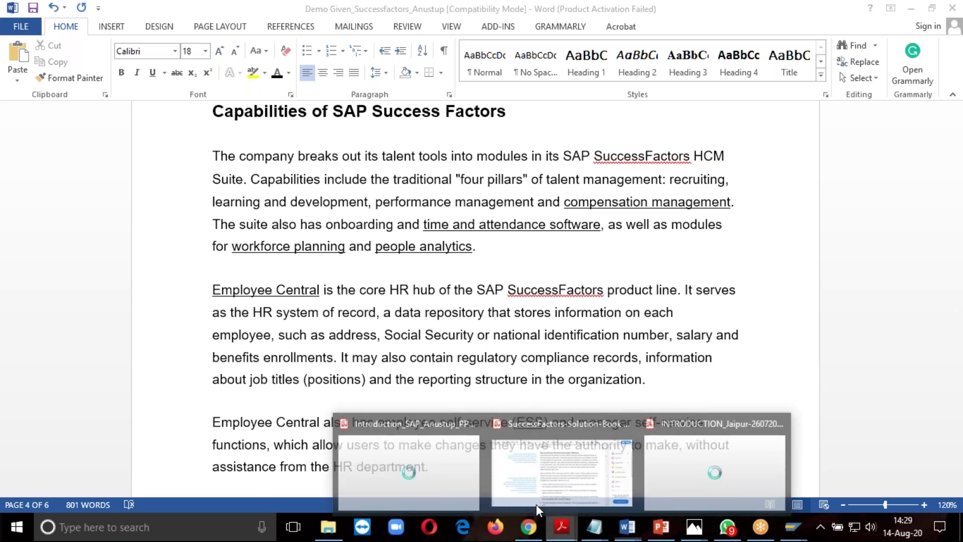
{"action": "left_click", "coordinate": [567, 461]}
{"action": "scroll", "coordinate": [303, 100], "scroll_direction": "up", "scroll_amount": 10}
{"action": "scroll", "coordinate": [394, 301], "scroll_direction": "up", "scroll_amount": 10}
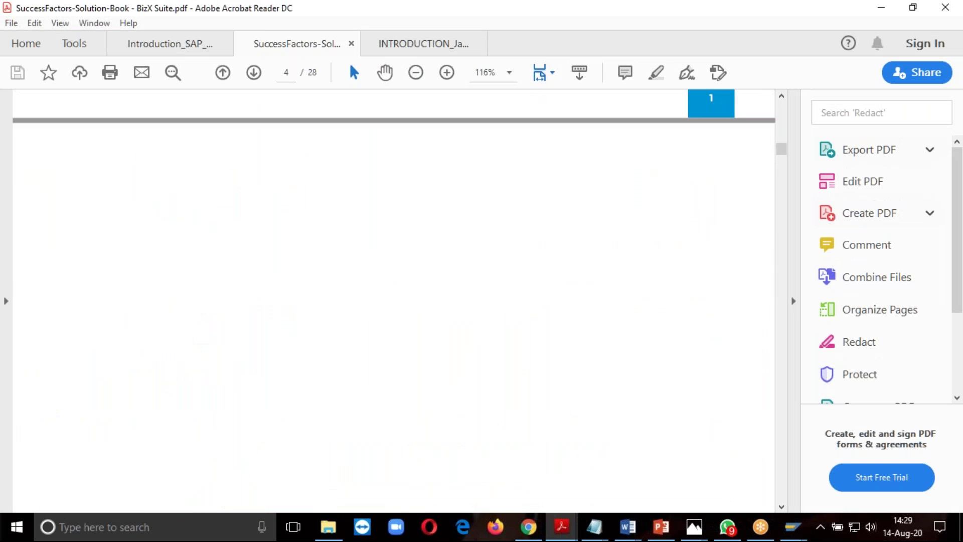
{"action": "scroll", "coordinate": [361, 277], "scroll_direction": "up", "scroll_amount": 3}
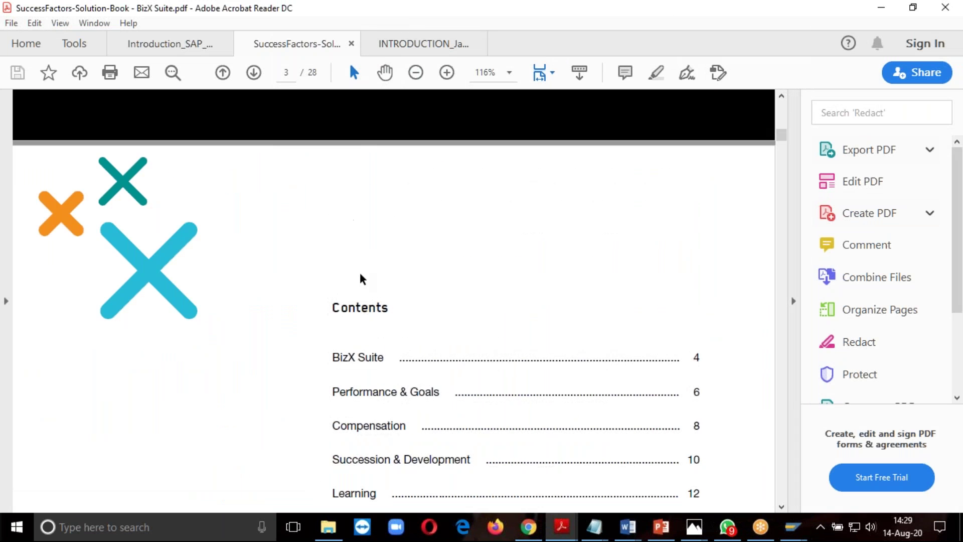
{"action": "scroll", "coordinate": [363, 357], "scroll_direction": "down", "scroll_amount": 5}
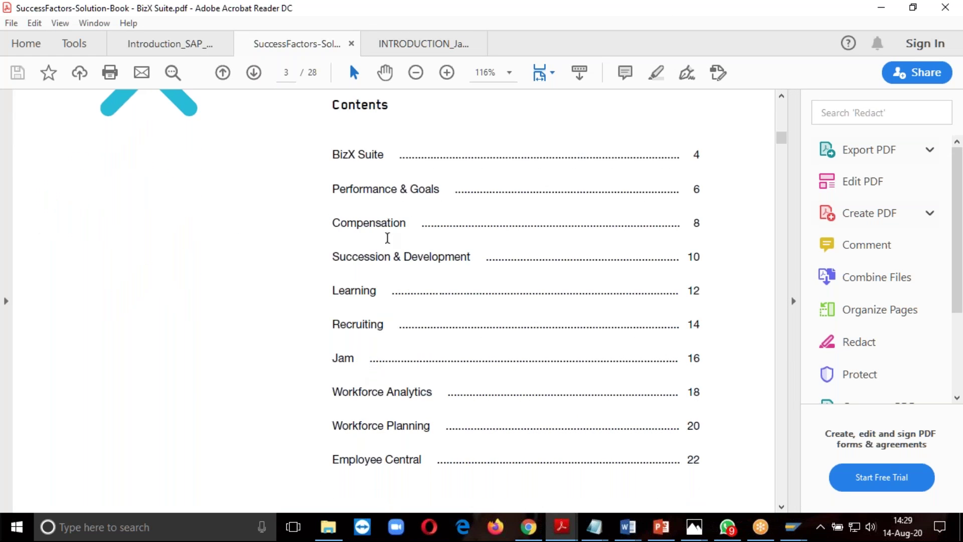
{"action": "scroll", "coordinate": [386, 239], "scroll_direction": "down", "scroll_amount": 8}
{"action": "scroll", "coordinate": [441, 308], "scroll_direction": "up", "scroll_amount": 5}
{"action": "scroll", "coordinate": [423, 300], "scroll_direction": "up", "scroll_amount": 5}
{"action": "scroll", "coordinate": [454, 316], "scroll_direction": "down", "scroll_amount": 3}
{"action": "scroll", "coordinate": [461, 326], "scroll_direction": "down", "scroll_amount": 10}
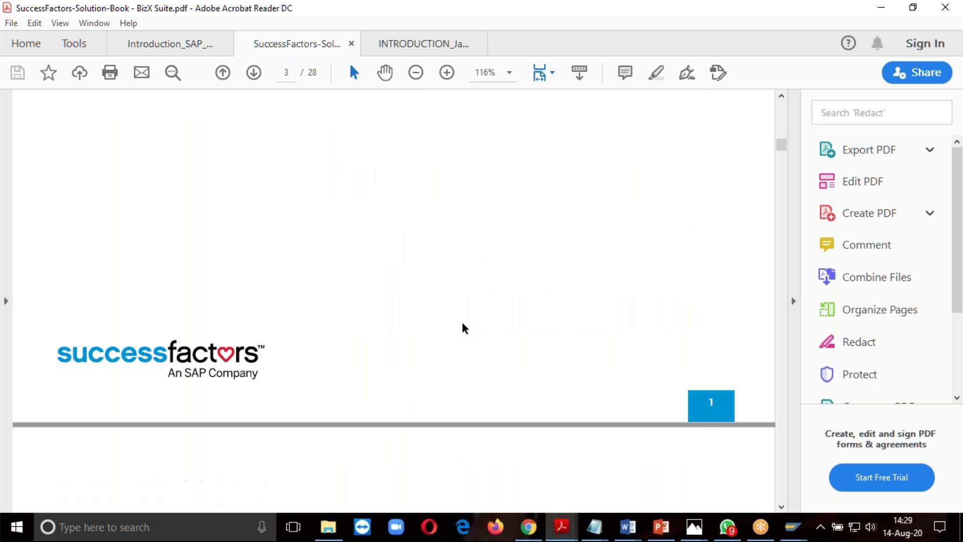
{"action": "scroll", "coordinate": [472, 326], "scroll_direction": "down", "scroll_amount": 15}
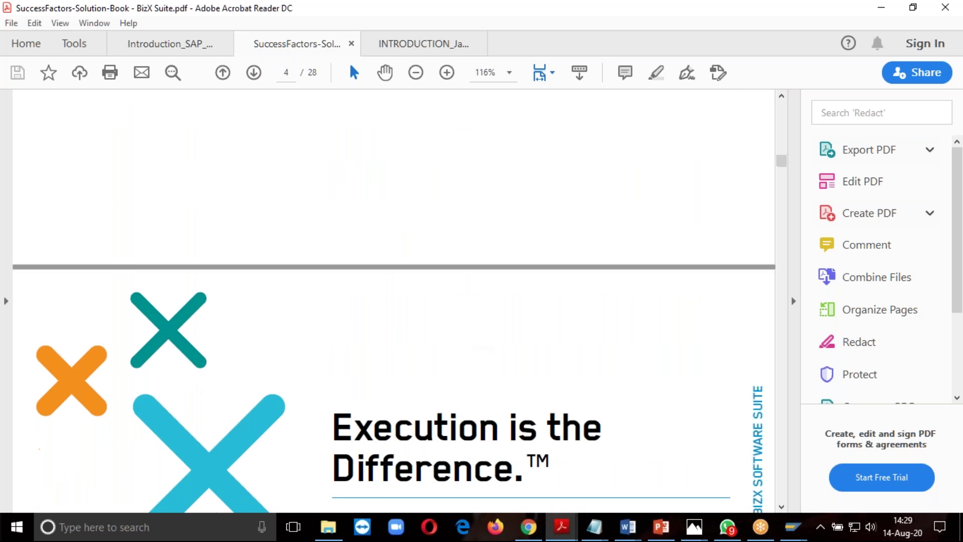
{"action": "scroll", "coordinate": [636, 478], "scroll_direction": "down", "scroll_amount": 15}
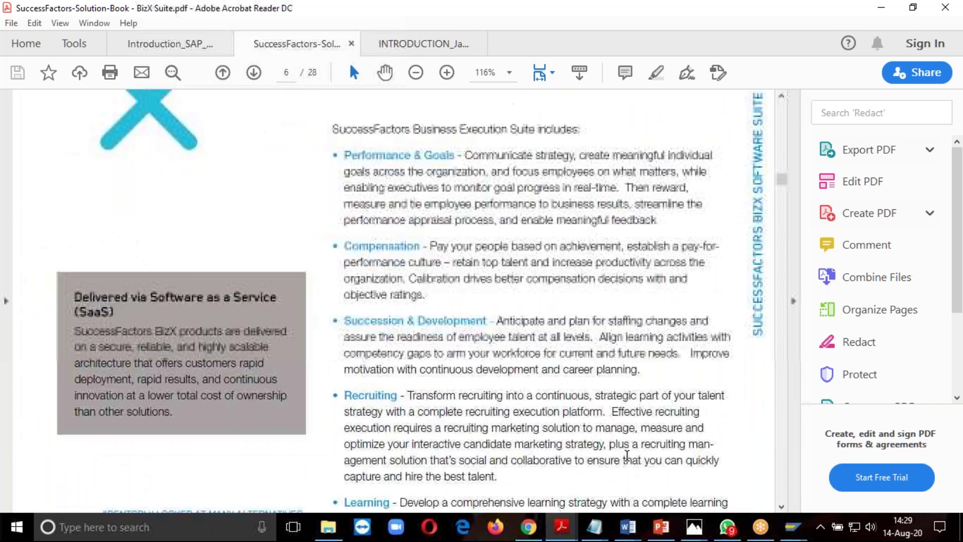
{"action": "scroll", "coordinate": [627, 472], "scroll_direction": "down", "scroll_amount": 10}
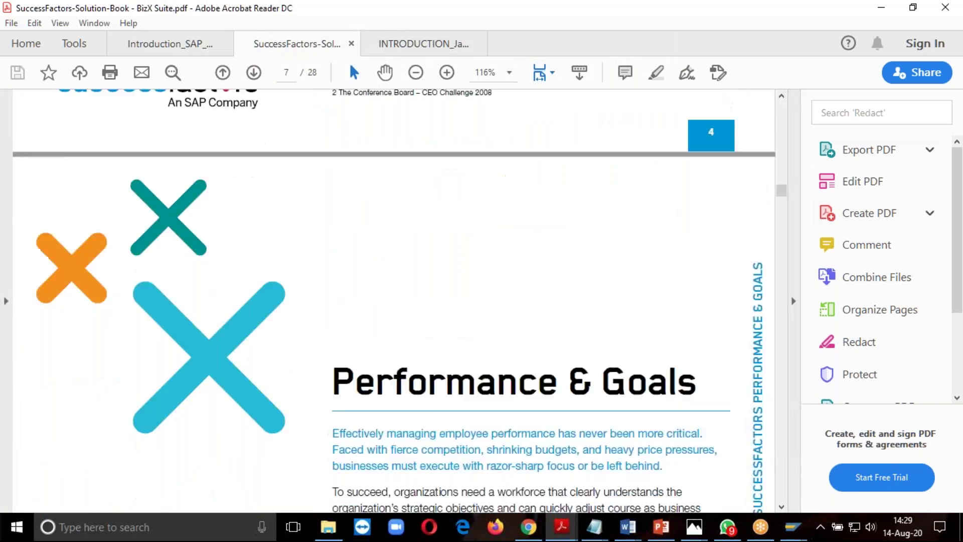
{"action": "left_click", "coordinate": [515, 533]}
{"action": "scroll", "coordinate": [526, 316], "scroll_direction": "down", "scroll_amount": 4}
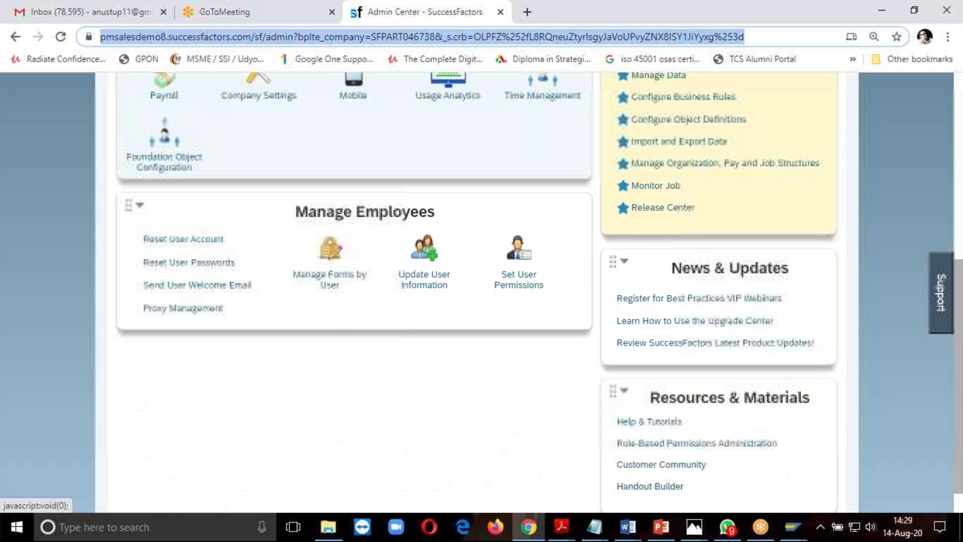
{"action": "left_click", "coordinate": [541, 93]}
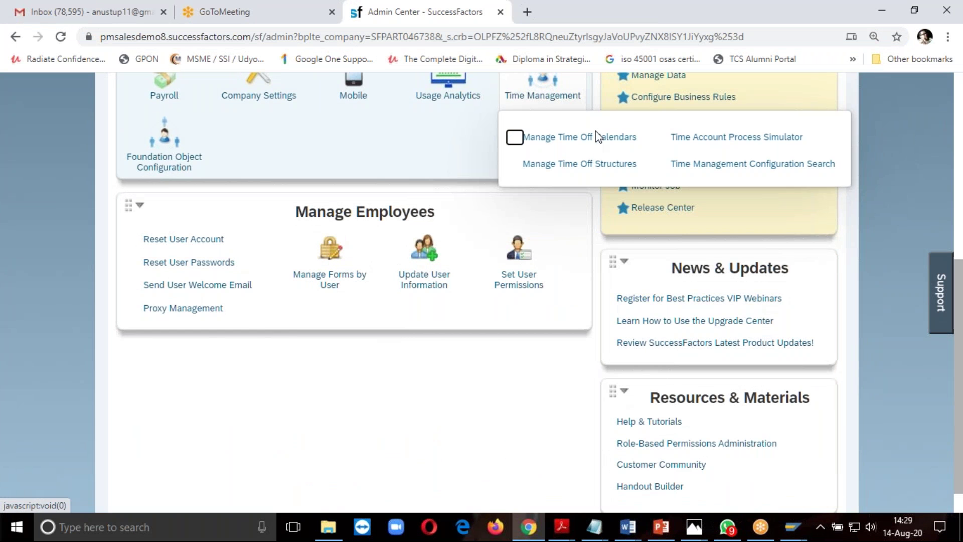
{"action": "left_click", "coordinate": [517, 137]}
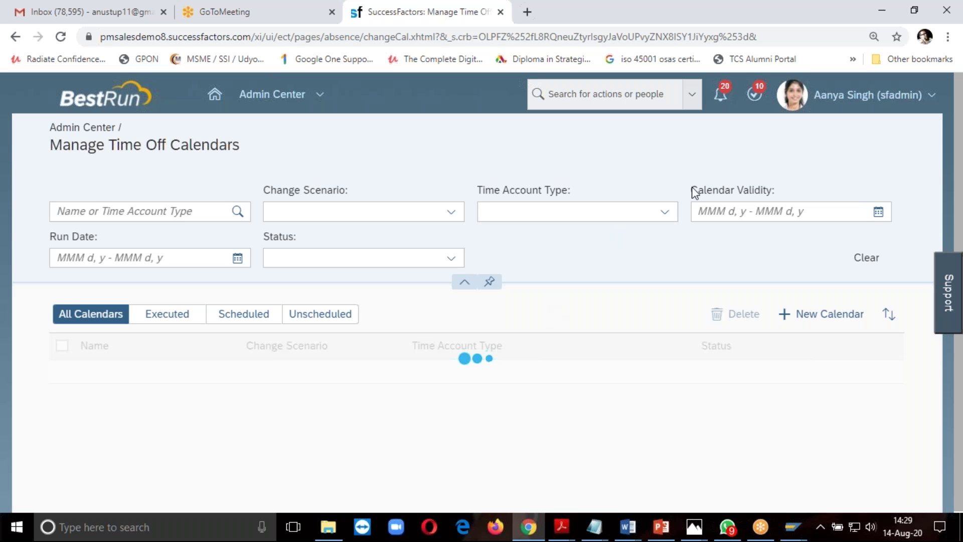
{"action": "left_click", "coordinate": [852, 95]}
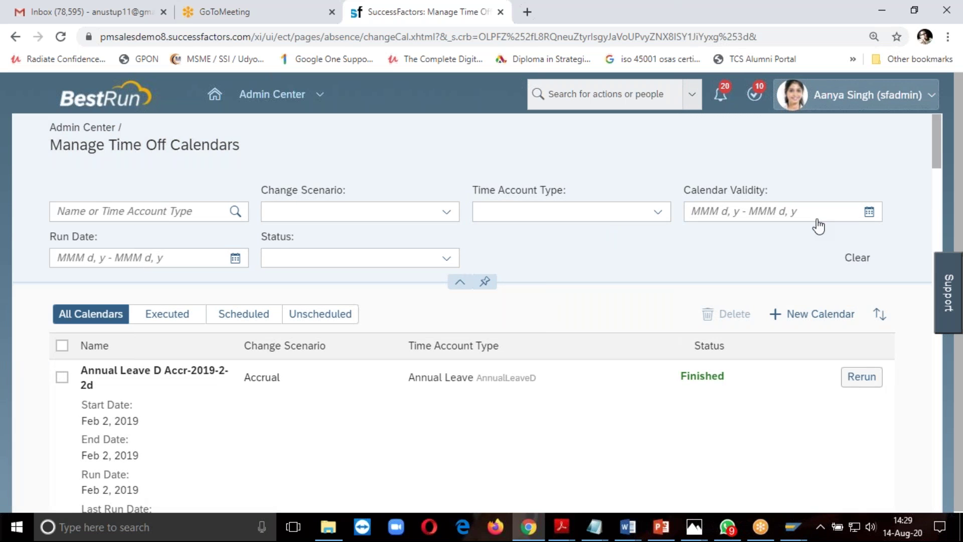
{"action": "left_click", "coordinate": [811, 170]}
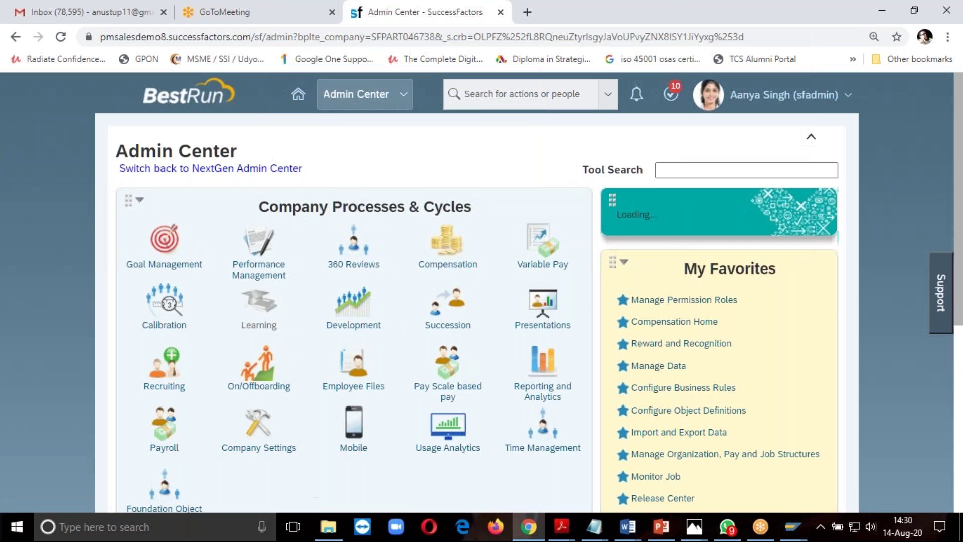
{"action": "left_click", "coordinate": [356, 94]}
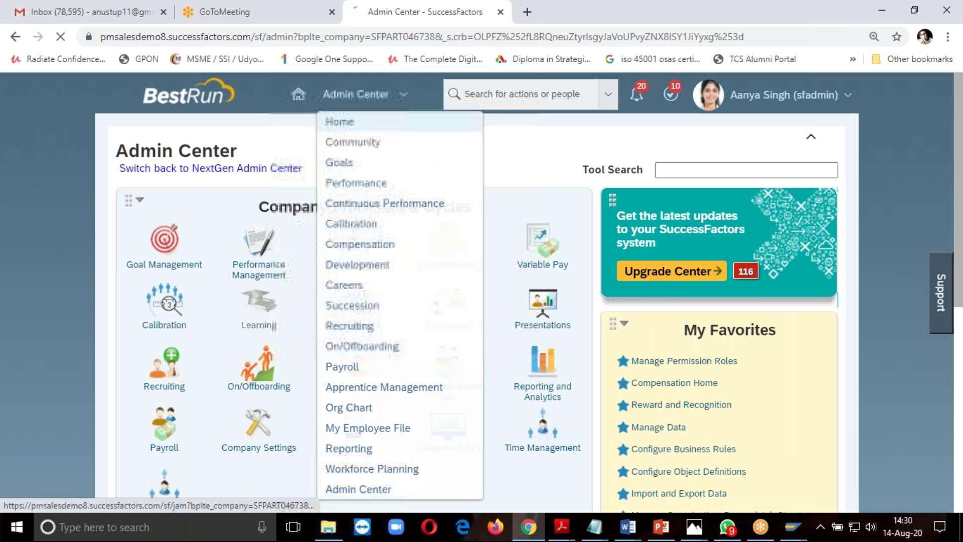
{"action": "left_click", "coordinate": [341, 120]}
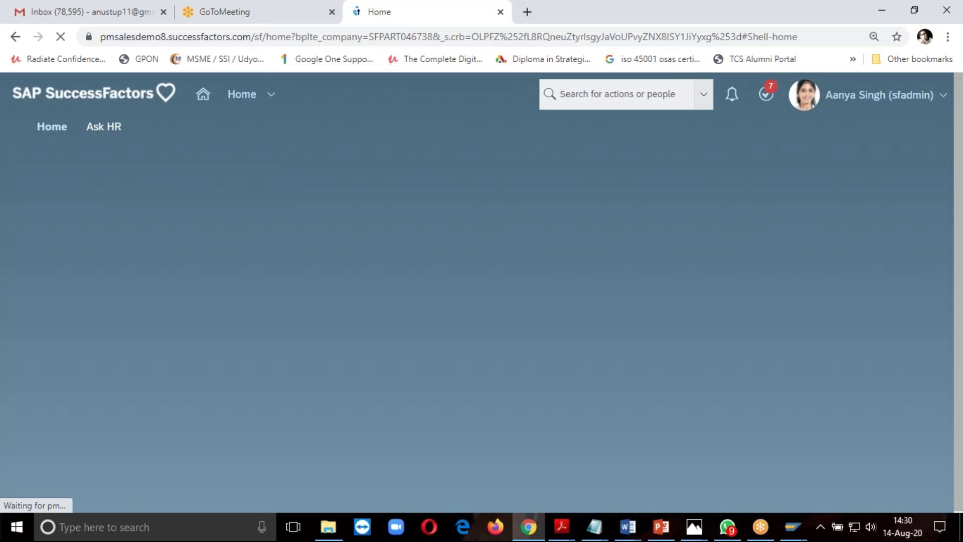
{"action": "scroll", "coordinate": [465, 354], "scroll_direction": "down", "scroll_amount": 1}
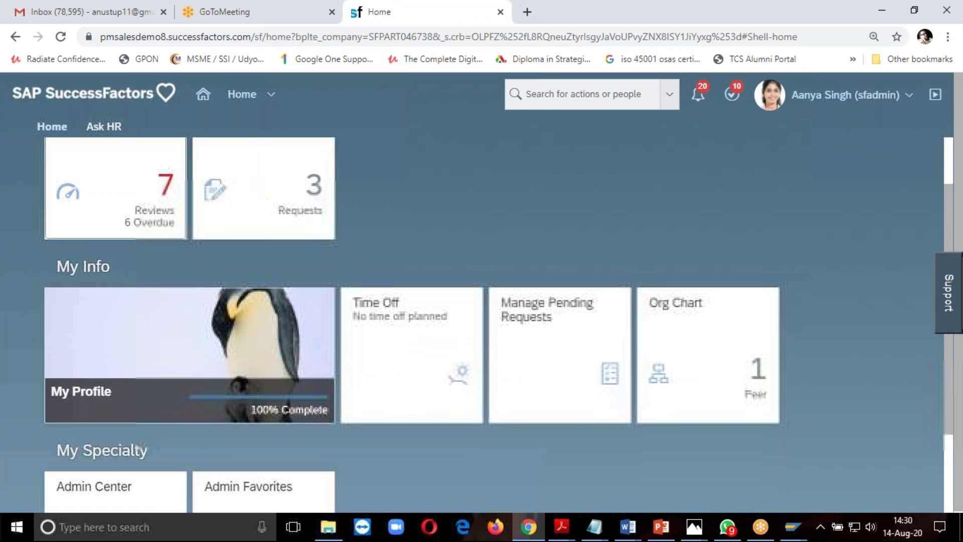
{"action": "scroll", "coordinate": [650, 379], "scroll_direction": "down", "scroll_amount": 1}
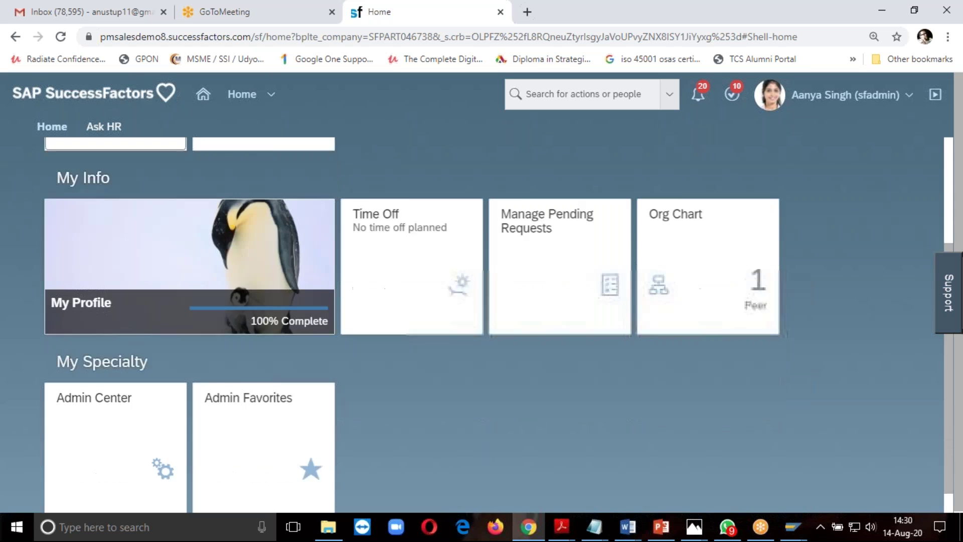
{"action": "scroll", "coordinate": [339, 387], "scroll_direction": "up", "scroll_amount": 2}
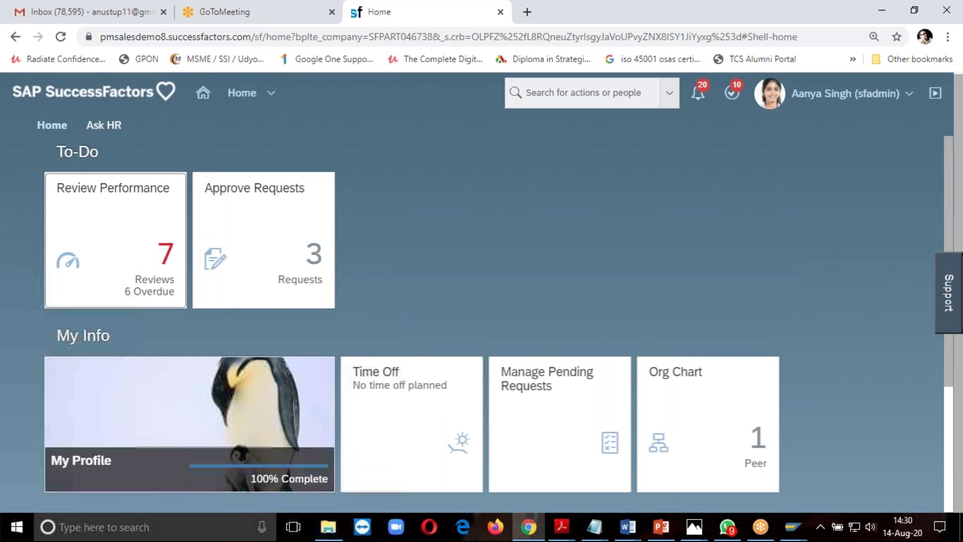
{"action": "left_click", "coordinate": [260, 95]}
{"action": "left_click", "coordinate": [266, 488]}
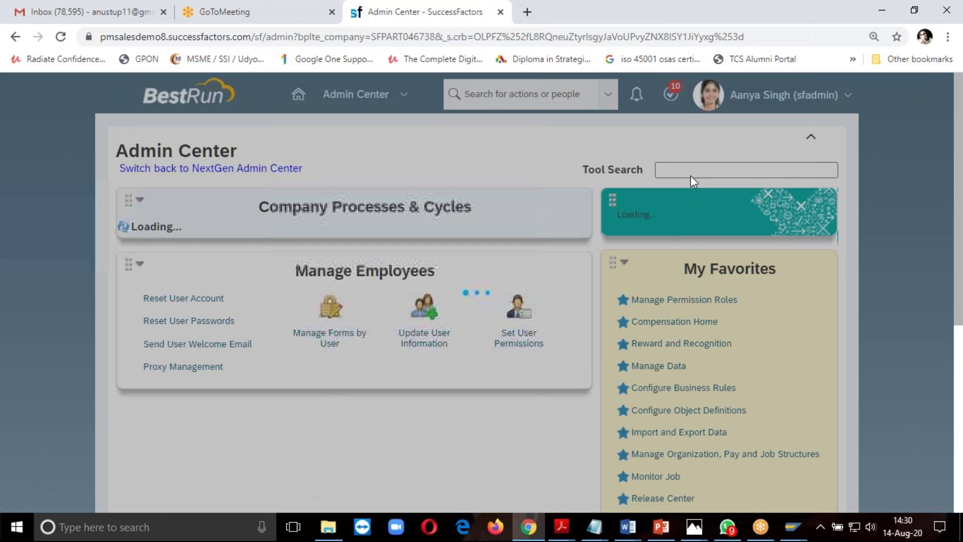
Search Tool Search for 'Manage home' and open the Manage Home Page tool
{"action": "type", "text": "Man"}
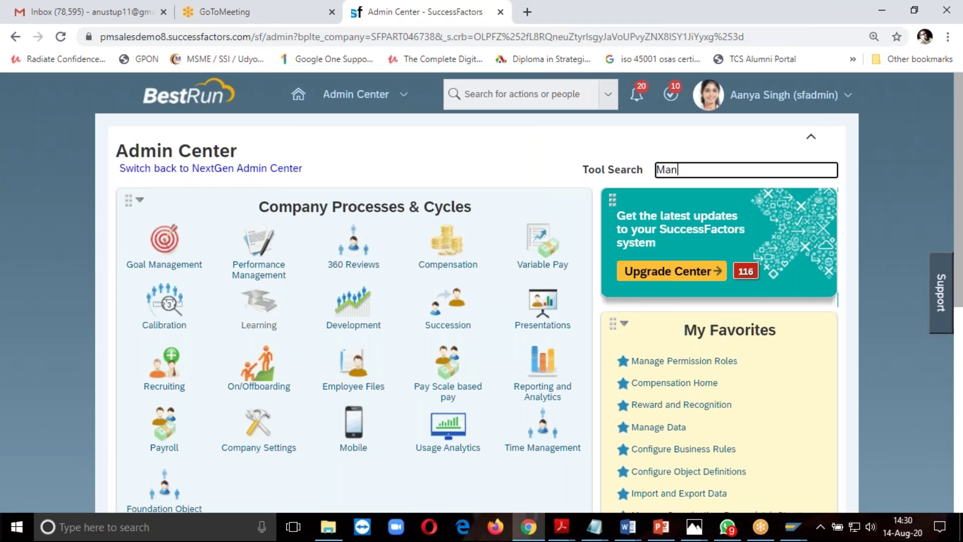
{"action": "type", "text": "age home"}
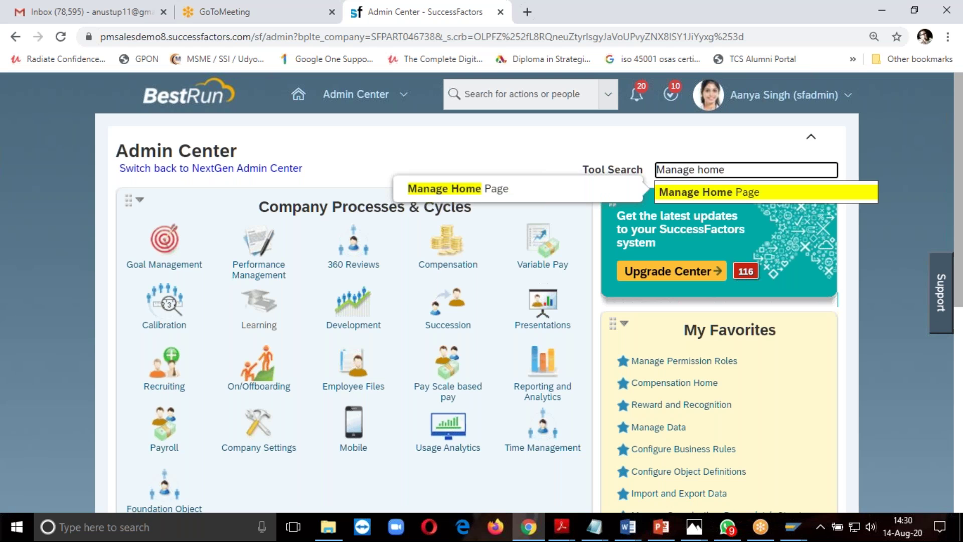
{"action": "left_click", "coordinate": [702, 192]}
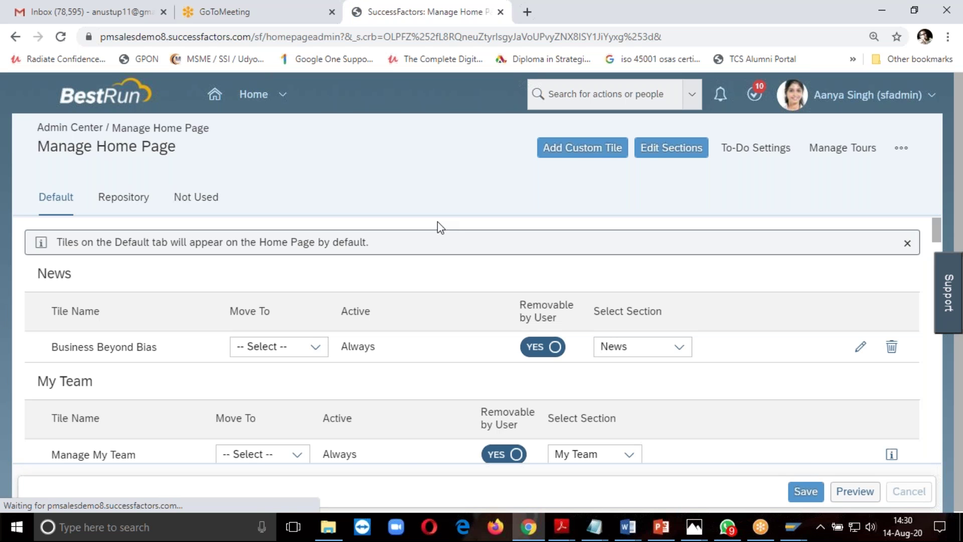
{"action": "left_click", "coordinate": [767, 532]}
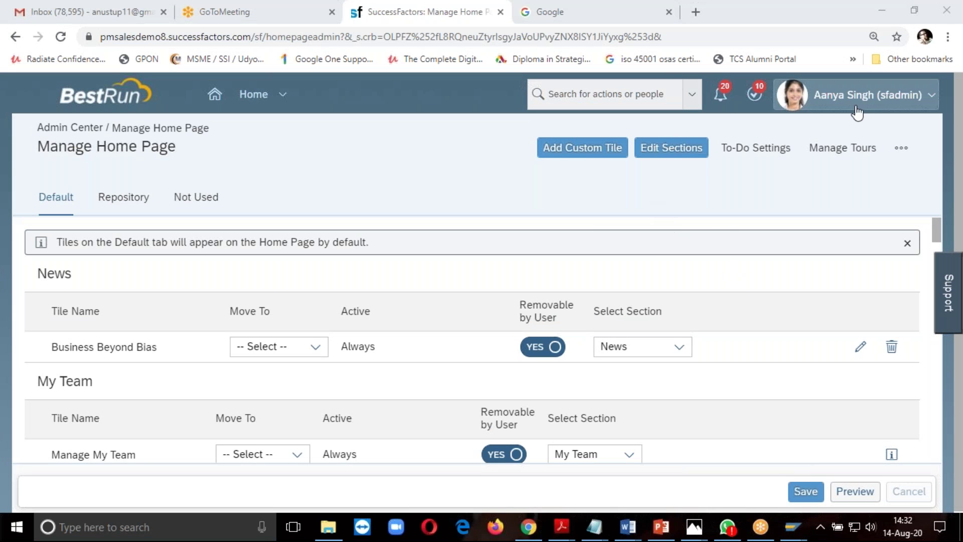
From the Admin Center, open Manage Home Page via a 'manage home' search and choose Add Custom Tile
{"action": "left_click", "coordinate": [278, 98]}
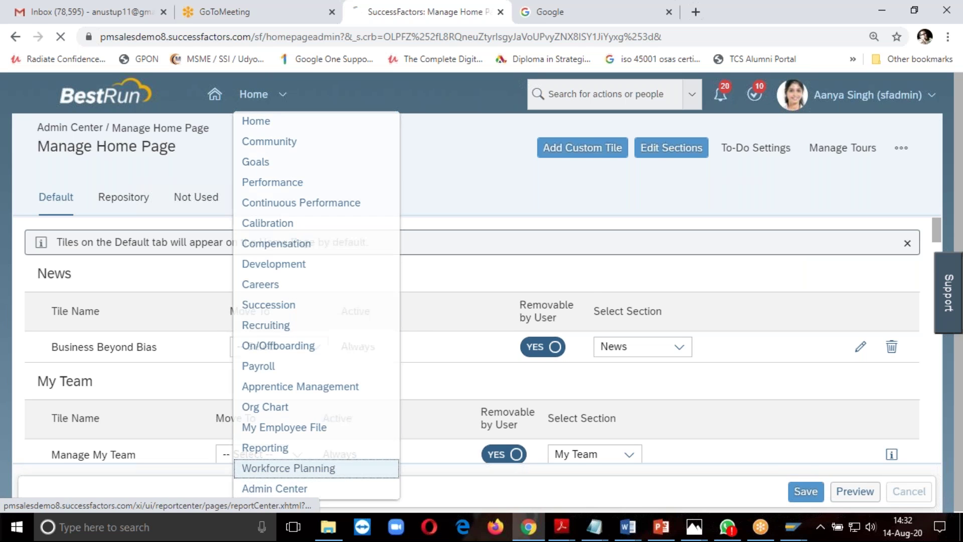
{"action": "left_click", "coordinate": [299, 489]}
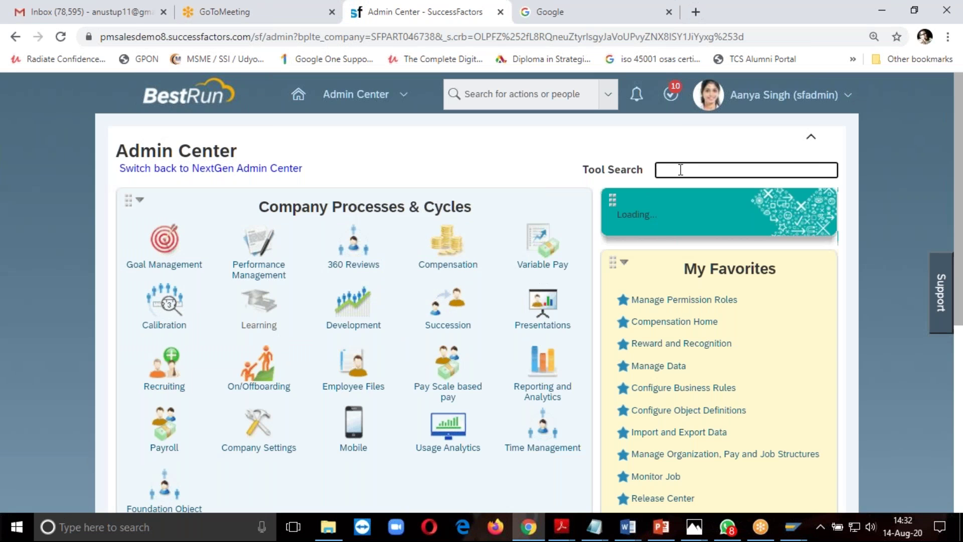
{"action": "type", "text": "mana"}
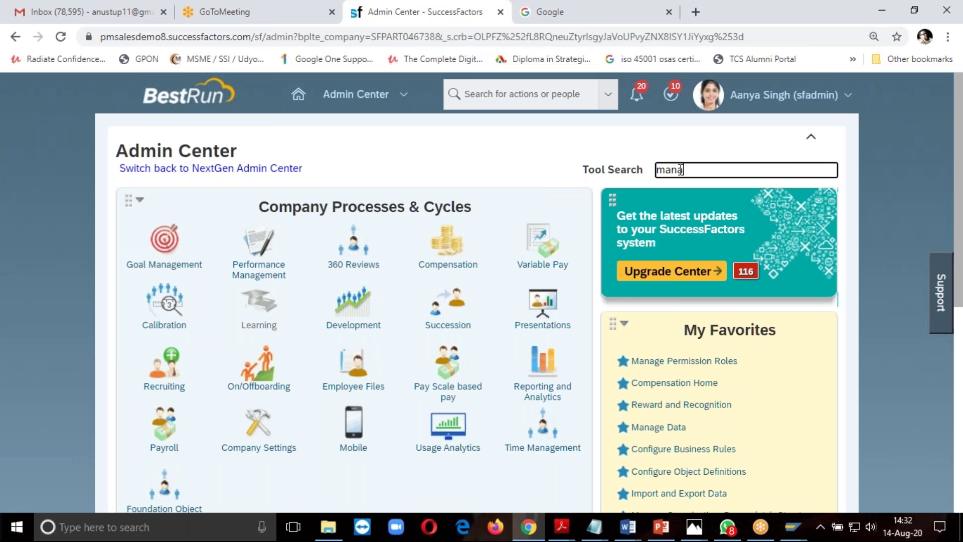
{"action": "type", "text": "ge home"}
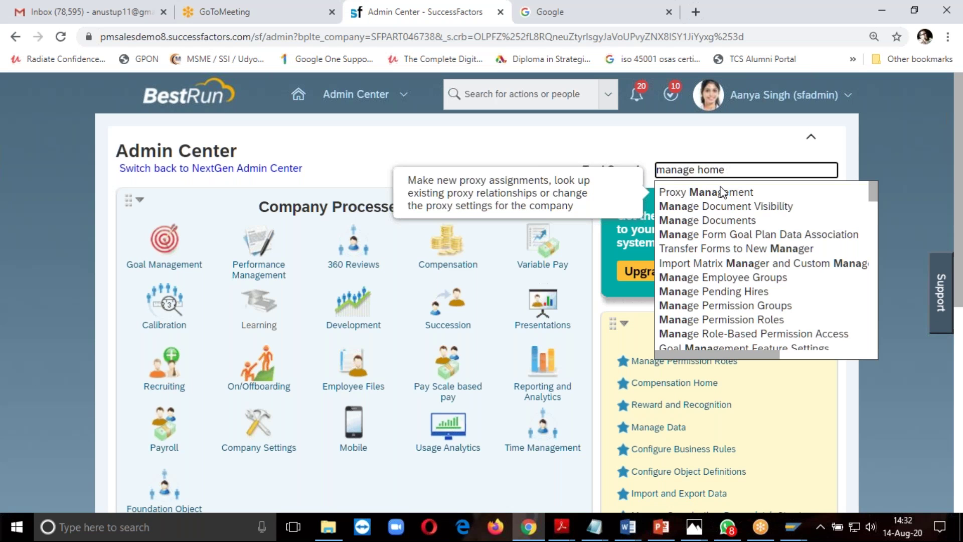
{"action": "left_click", "coordinate": [722, 193]}
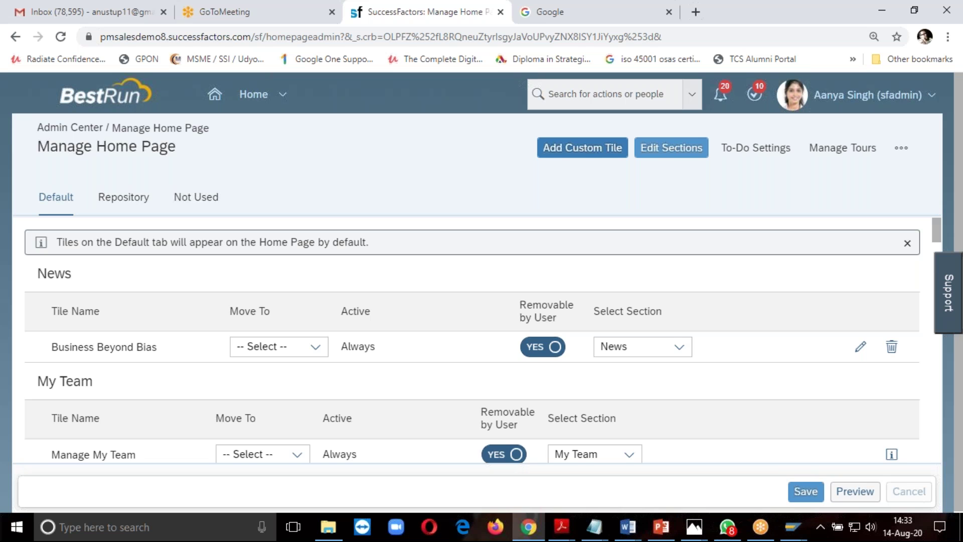
{"action": "left_click", "coordinate": [588, 153]}
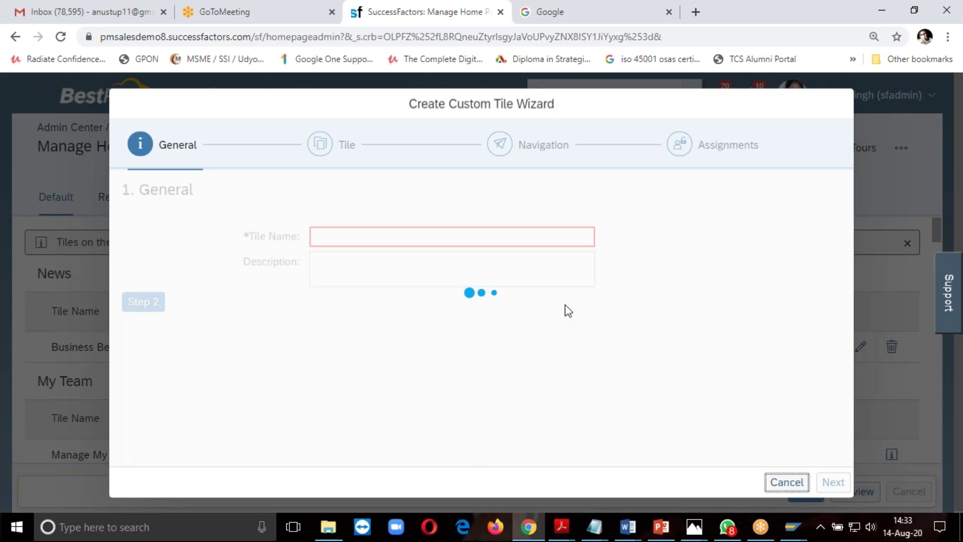
Restart the tile wizard and enter name 'Covid 19 work fom home' with description 'Work from home'
{"action": "left_click", "coordinate": [786, 481]}
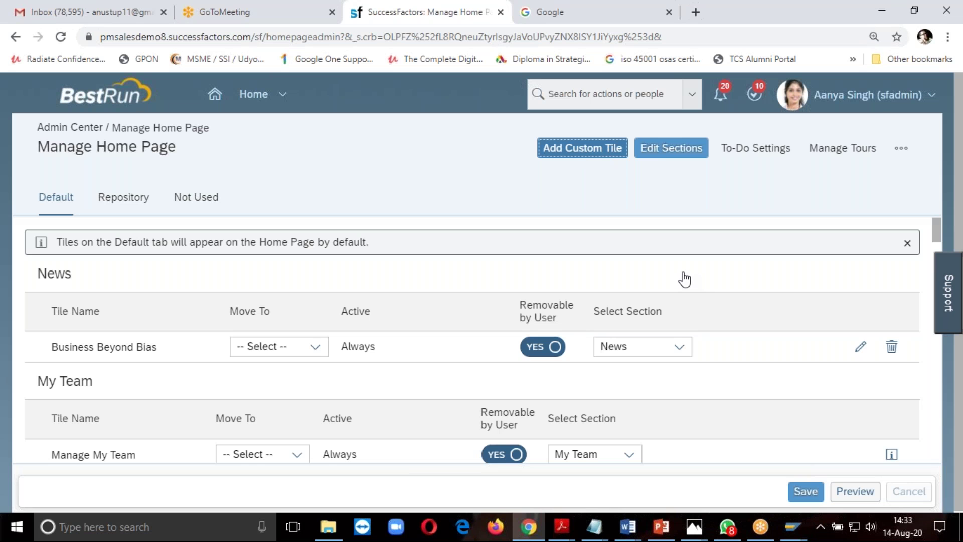
{"action": "key", "text": "Return"}
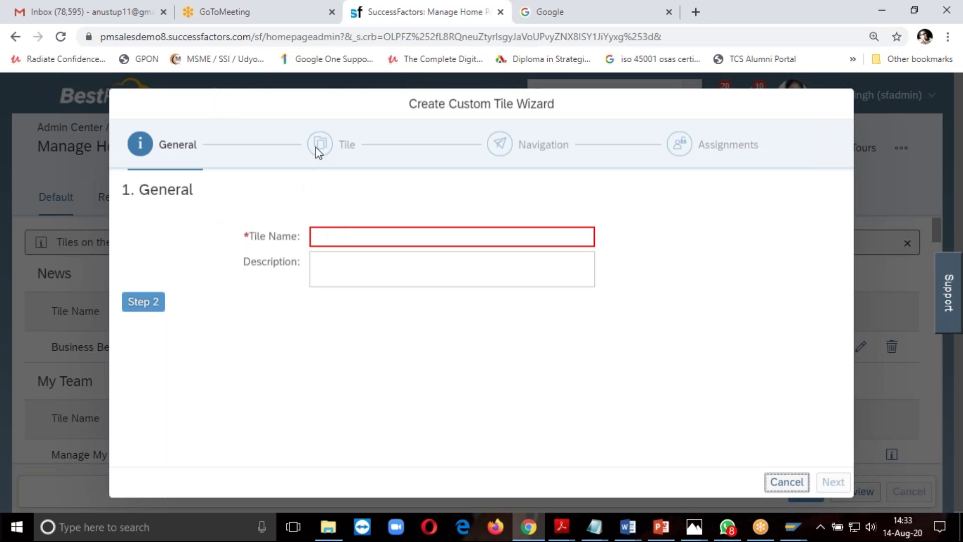
{"action": "left_click", "coordinate": [347, 233]}
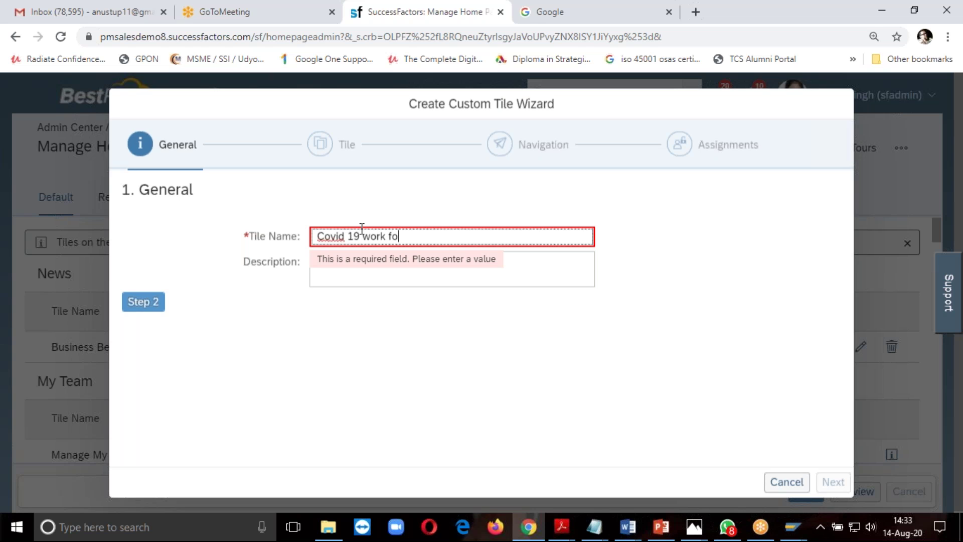
{"action": "key", "text": "Tab"}
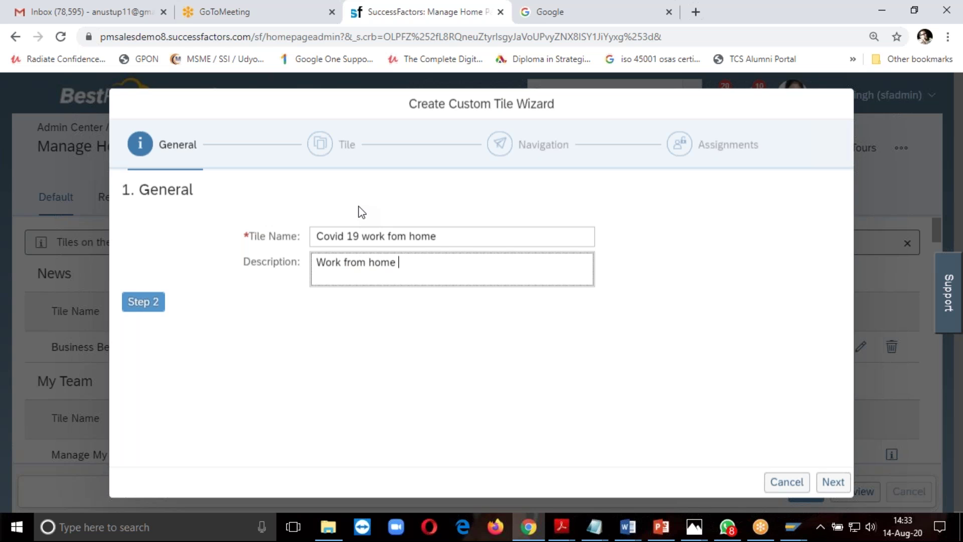
On the Tile step, paste 'Work from home' as the tile title
{"action": "left_click", "coordinate": [832, 482]}
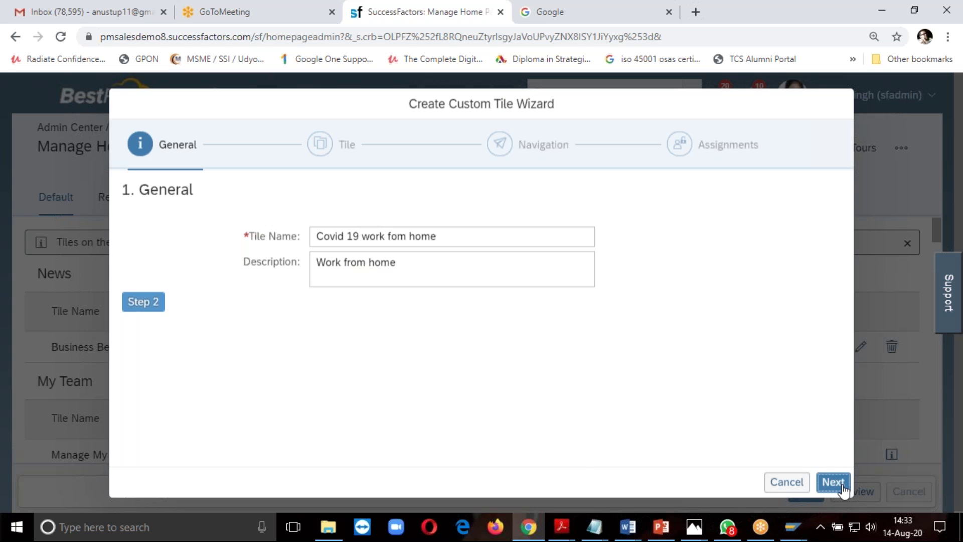
{"action": "scroll", "coordinate": [514, 375], "scroll_direction": "up", "scroll_amount": 2}
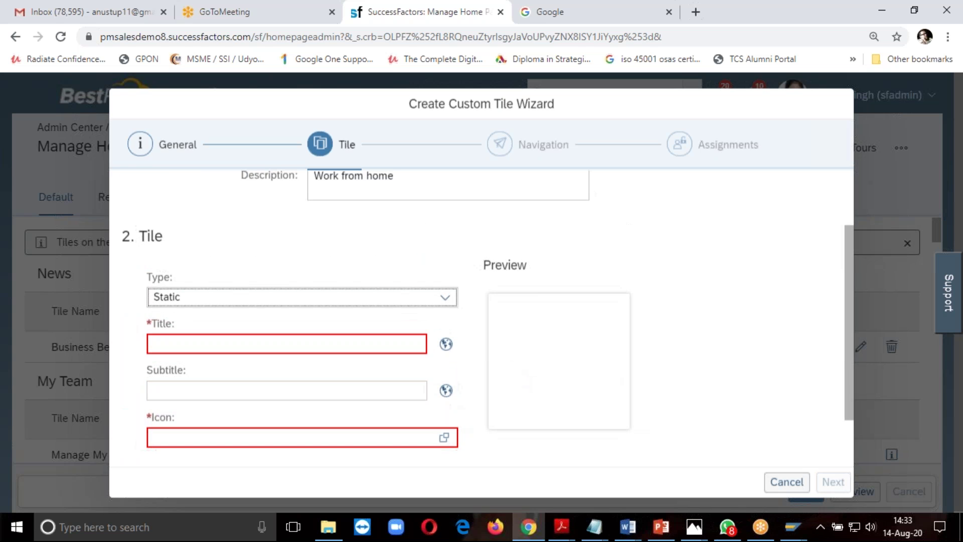
{"action": "scroll", "coordinate": [347, 298], "scroll_direction": "down", "scroll_amount": 2}
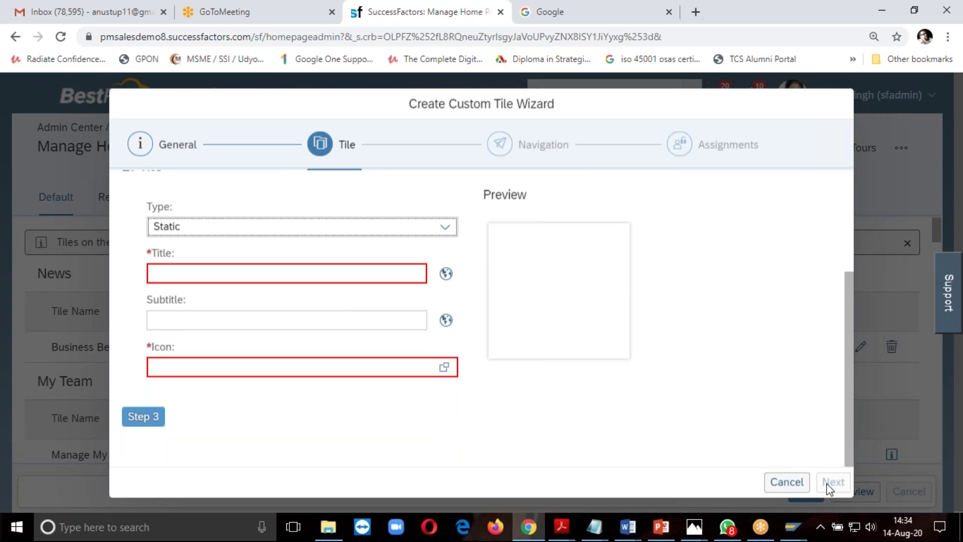
{"action": "left_click", "coordinate": [359, 276]}
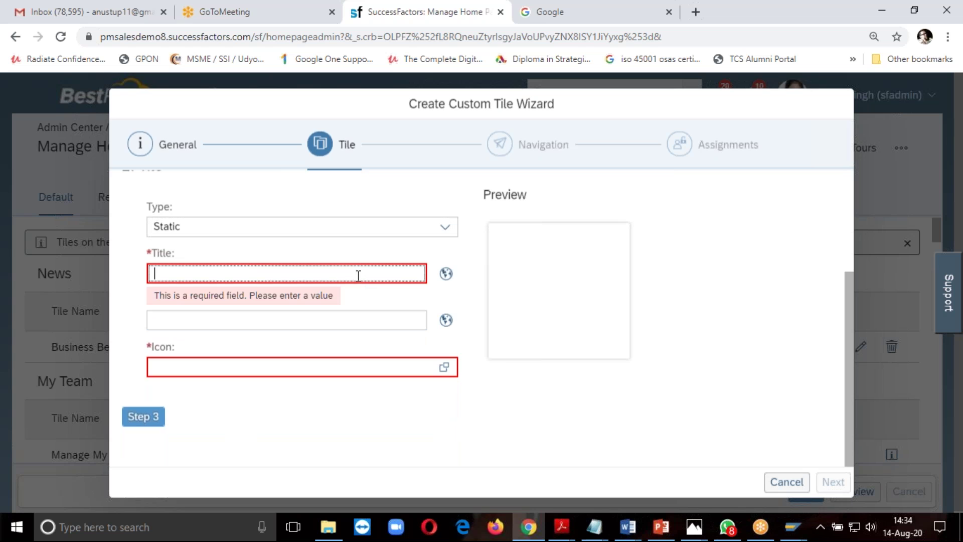
{"action": "scroll", "coordinate": [305, 270], "scroll_direction": "up", "scroll_amount": 4}
{"action": "left_click_drag", "start_coordinate": [422, 245], "coordinate": [254, 266]}
{"action": "key", "text": "ctrl+c"}
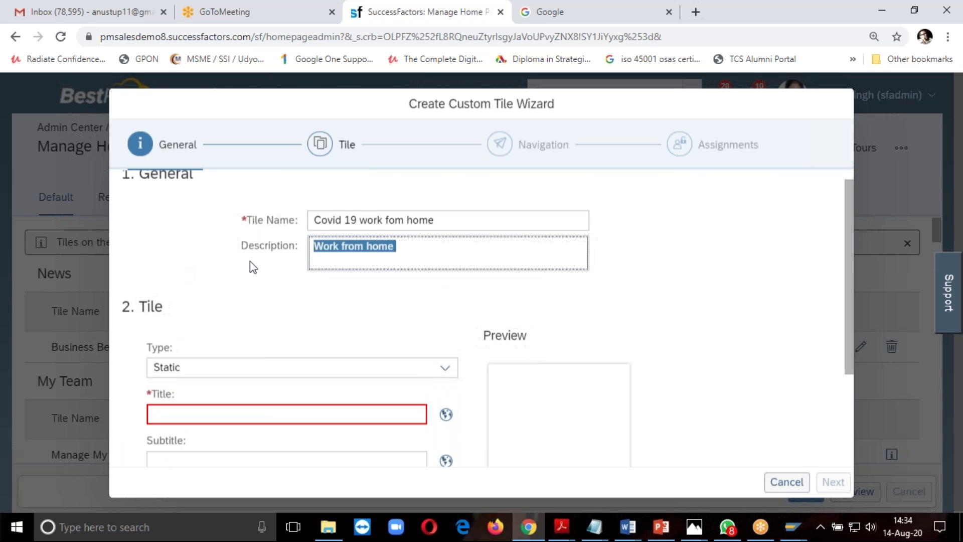
{"action": "scroll", "coordinate": [310, 313], "scroll_direction": "down", "scroll_amount": 4}
{"action": "left_click", "coordinate": [225, 277]}
{"action": "key", "text": "ctrl+v"}
{"action": "scroll", "coordinate": [230, 354], "scroll_direction": "up", "scroll_amount": 1}
Choose the activities icon for the tile and advance to the Navigation step
{"action": "left_click", "coordinate": [410, 392]}
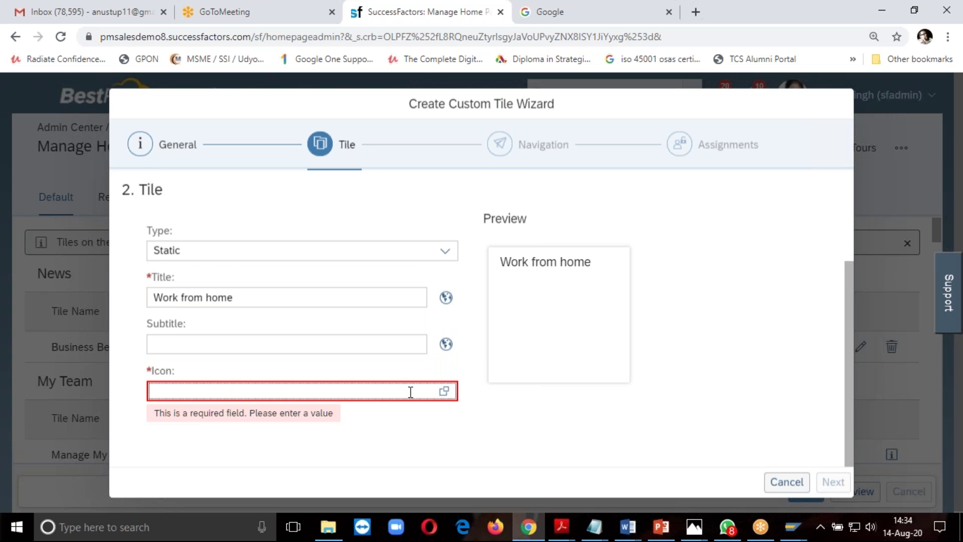
{"action": "left_click", "coordinate": [450, 393]}
{"action": "left_click", "coordinate": [449, 394]}
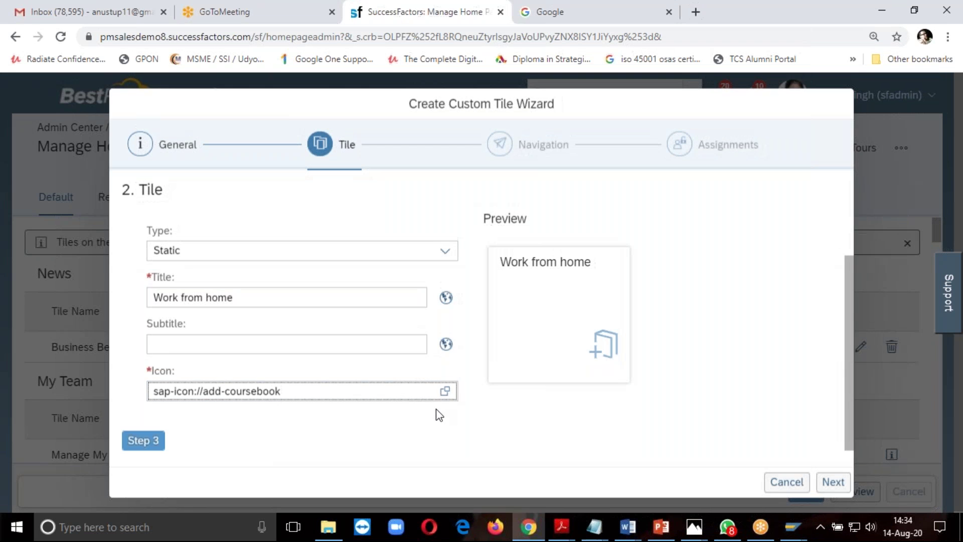
{"action": "left_click", "coordinate": [445, 394]}
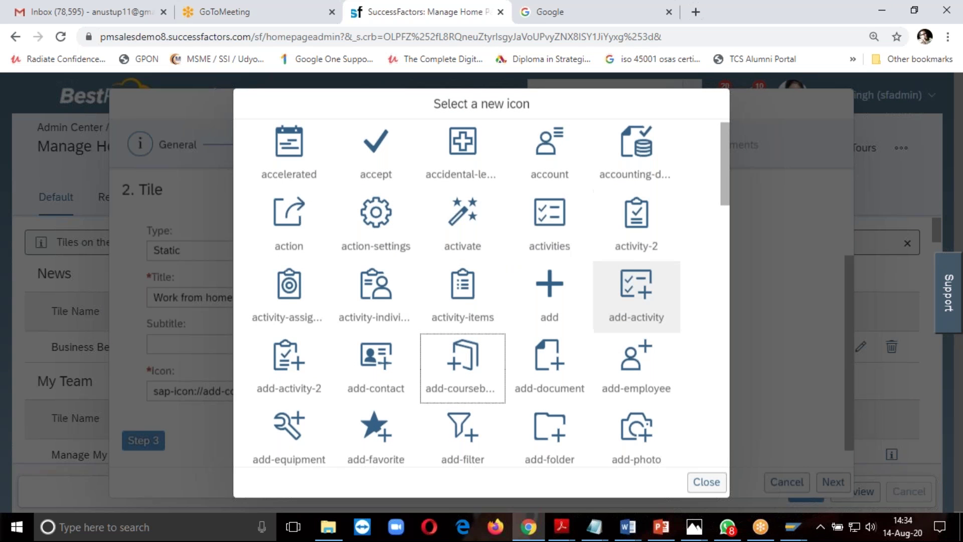
{"action": "left_click", "coordinate": [568, 234]}
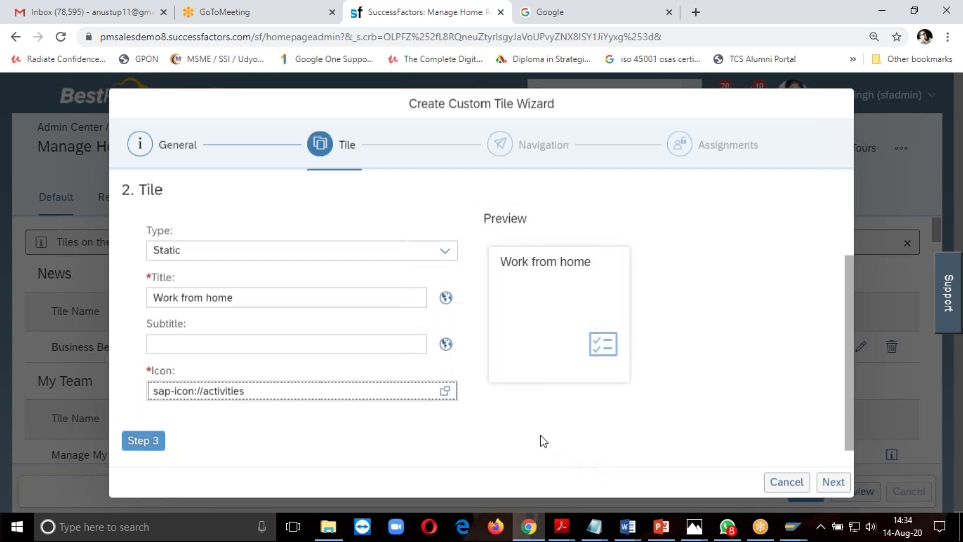
{"action": "scroll", "coordinate": [534, 434], "scroll_direction": "down", "scroll_amount": 1}
{"action": "left_click", "coordinate": [832, 482]}
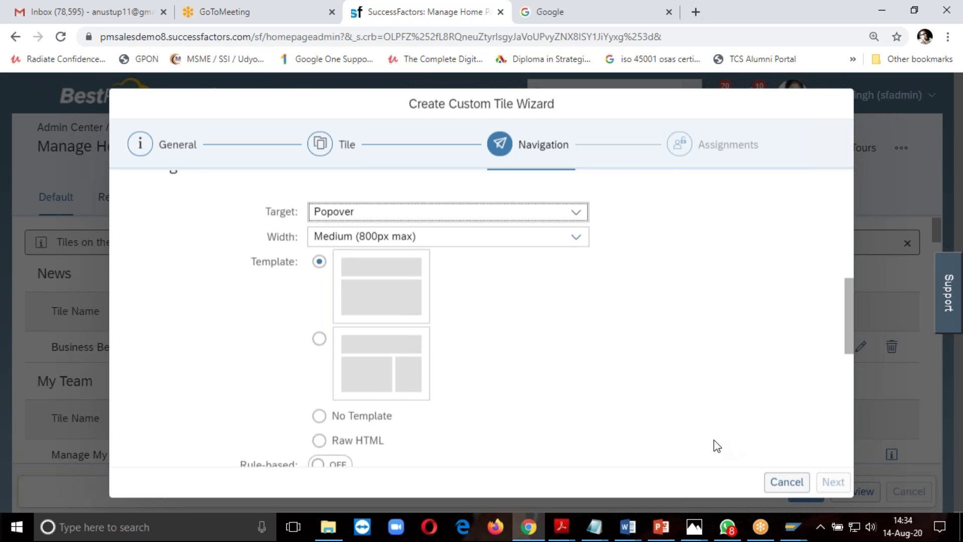
Check the Navigation target options and keep Popover as the target
{"action": "scroll", "coordinate": [522, 326], "scroll_direction": "up", "scroll_amount": 4}
{"action": "scroll", "coordinate": [389, 179], "scroll_direction": "up", "scroll_amount": 2}
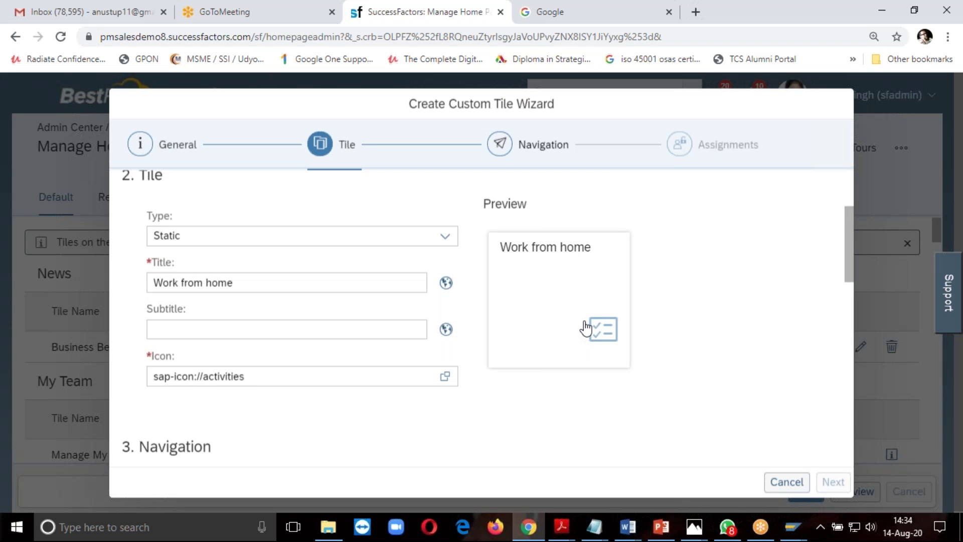
{"action": "scroll", "coordinate": [582, 326], "scroll_direction": "down", "scroll_amount": 3}
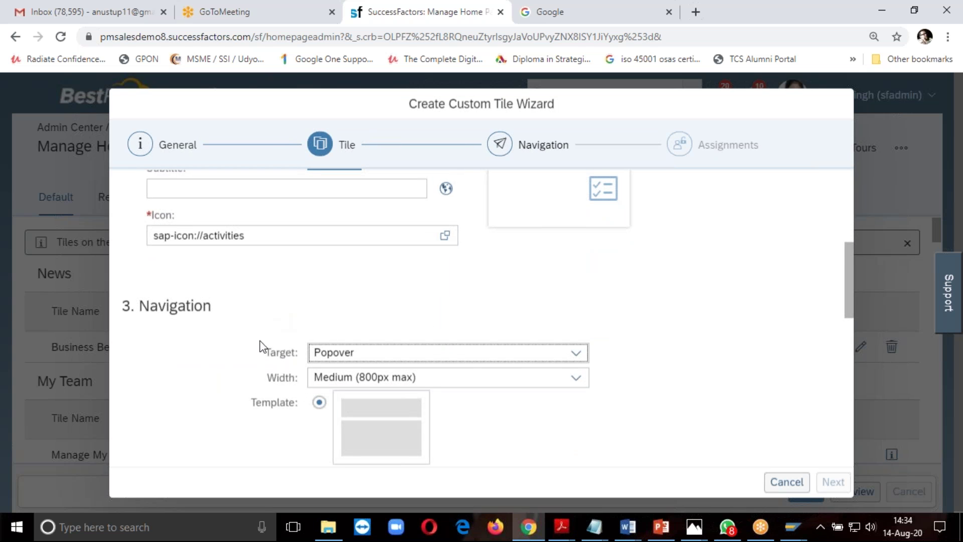
{"action": "scroll", "coordinate": [210, 338], "scroll_direction": "down", "scroll_amount": 2}
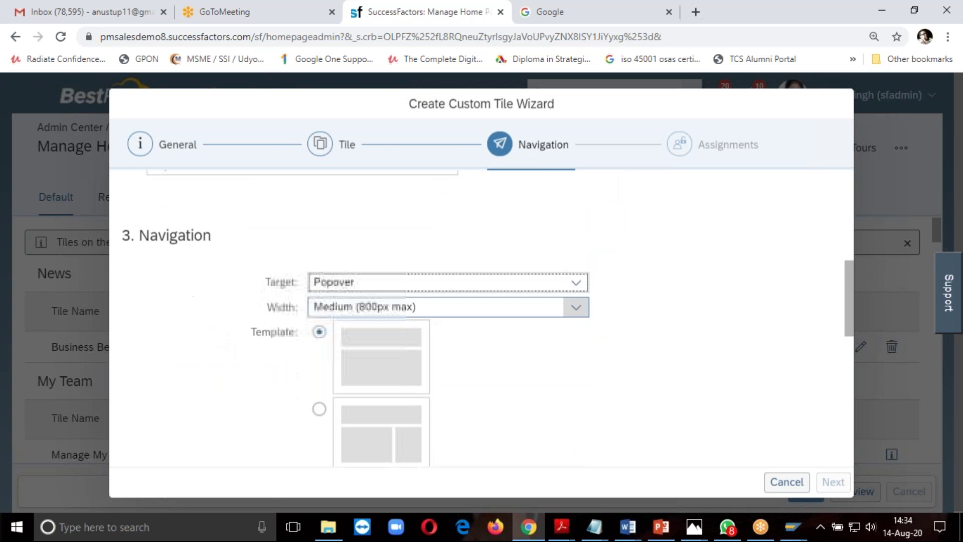
{"action": "left_click", "coordinate": [576, 286]}
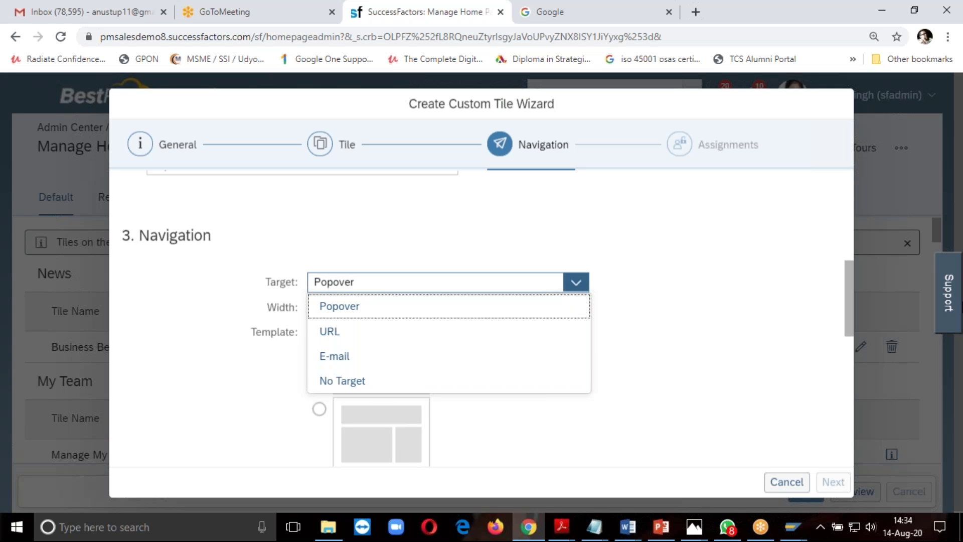
{"action": "left_click", "coordinate": [792, 307]}
Copy the Work from home description and paste it over the Content editor's template text
{"action": "scroll", "coordinate": [794, 335], "scroll_direction": "down", "scroll_amount": 5}
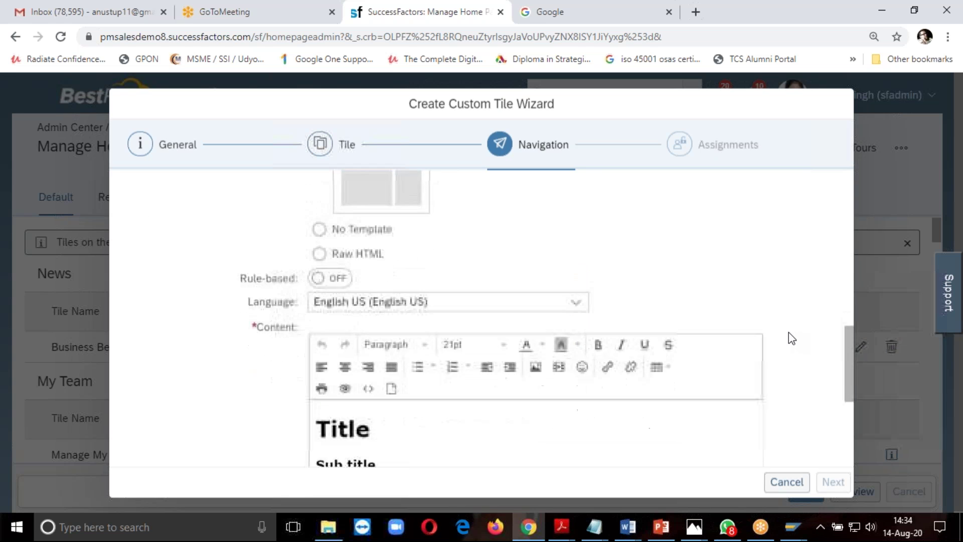
{"action": "scroll", "coordinate": [512, 342], "scroll_direction": "up", "scroll_amount": 10}
{"action": "left_click", "coordinate": [458, 266]}
{"action": "left_click_drag", "start_coordinate": [457, 267], "coordinate": [245, 261]}
{"action": "key", "text": "ctrl+c"}
{"action": "scroll", "coordinate": [404, 424], "scroll_direction": "down", "scroll_amount": 15}
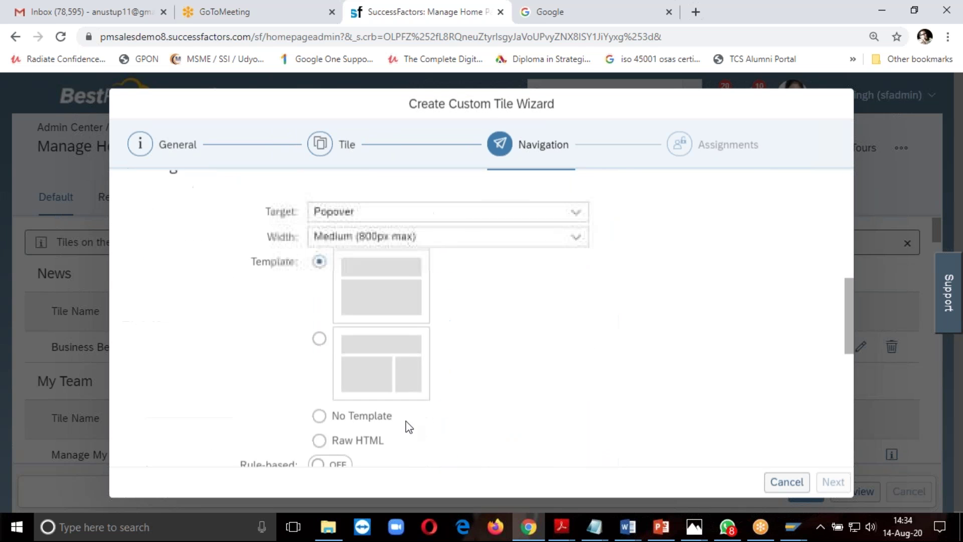
{"action": "scroll", "coordinate": [398, 307], "scroll_direction": "up", "scroll_amount": 4}
{"action": "scroll", "coordinate": [459, 272], "scroll_direction": "down", "scroll_amount": 4}
{"action": "left_click_drag", "start_coordinate": [460, 271], "coordinate": [305, 194]}
{"action": "key", "text": "ctrl+v"}
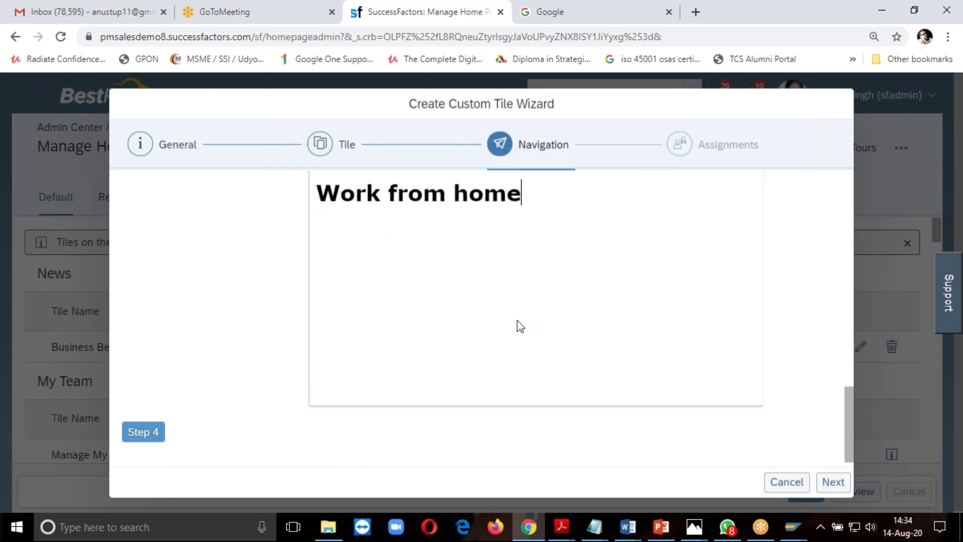
Place the tile in the My Apps section for All Employees, Always, and save it
{"action": "left_click", "coordinate": [831, 482]}
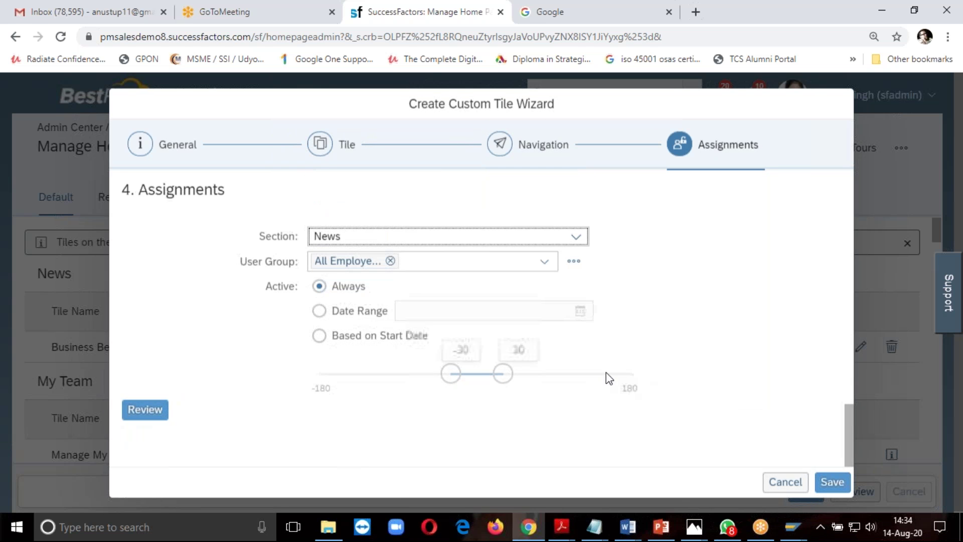
{"action": "left_click", "coordinate": [575, 236]}
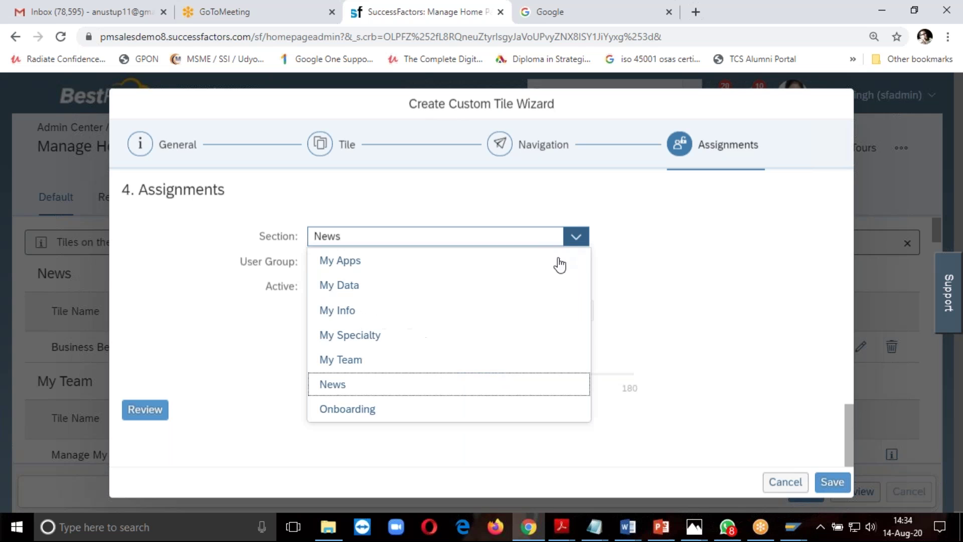
{"action": "left_click", "coordinate": [473, 261]}
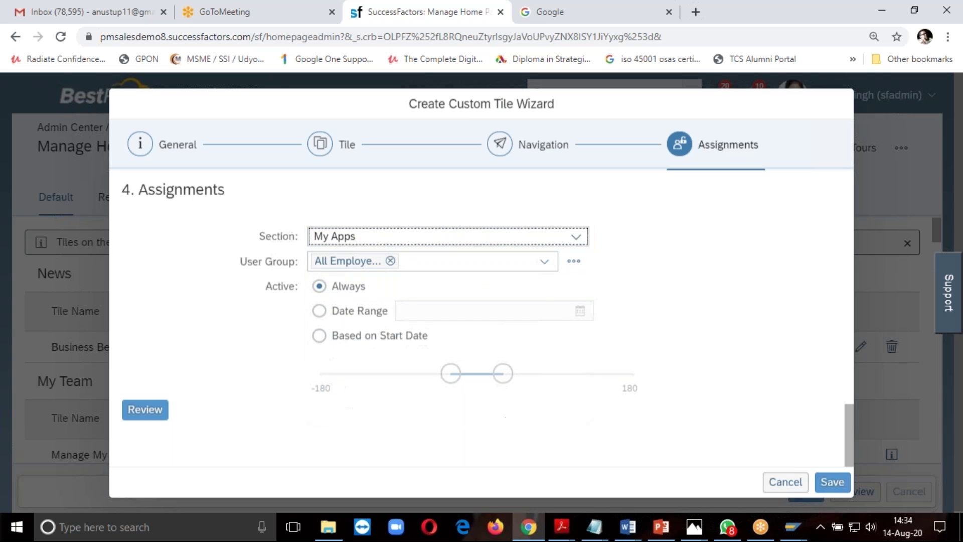
{"action": "left_click", "coordinate": [239, 203]}
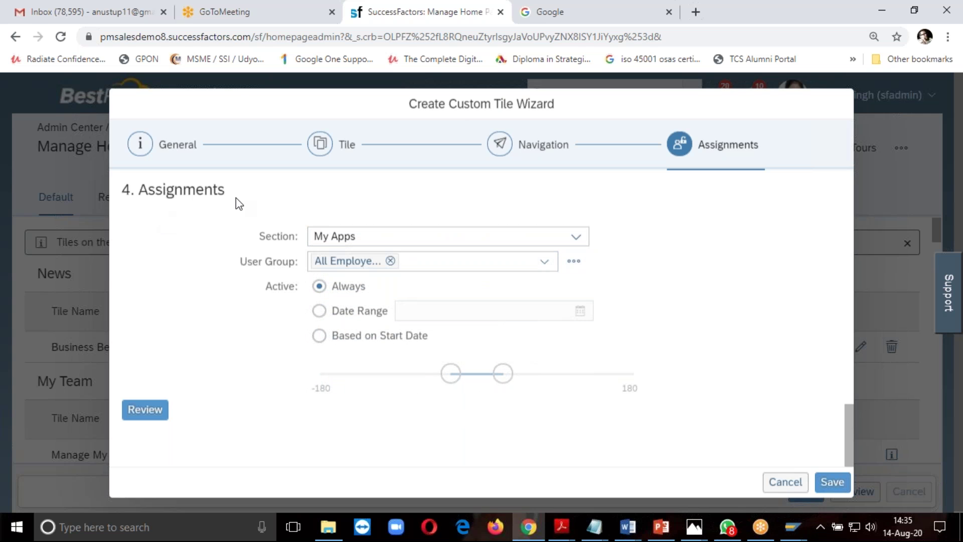
{"action": "left_click_drag", "start_coordinate": [238, 203], "coordinate": [138, 193]}
{"action": "left_click", "coordinate": [196, 207]}
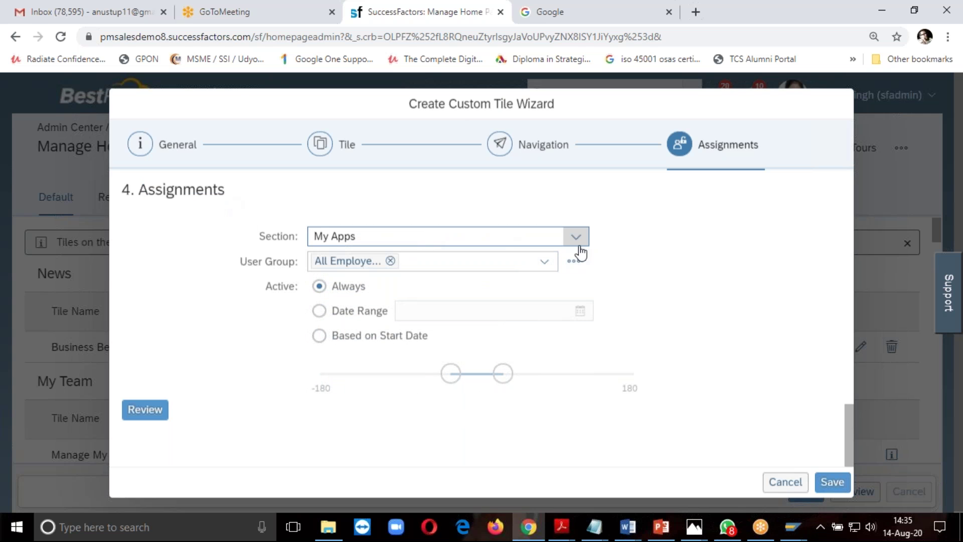
{"action": "left_click", "coordinate": [578, 246]}
{"action": "left_click", "coordinate": [407, 263]}
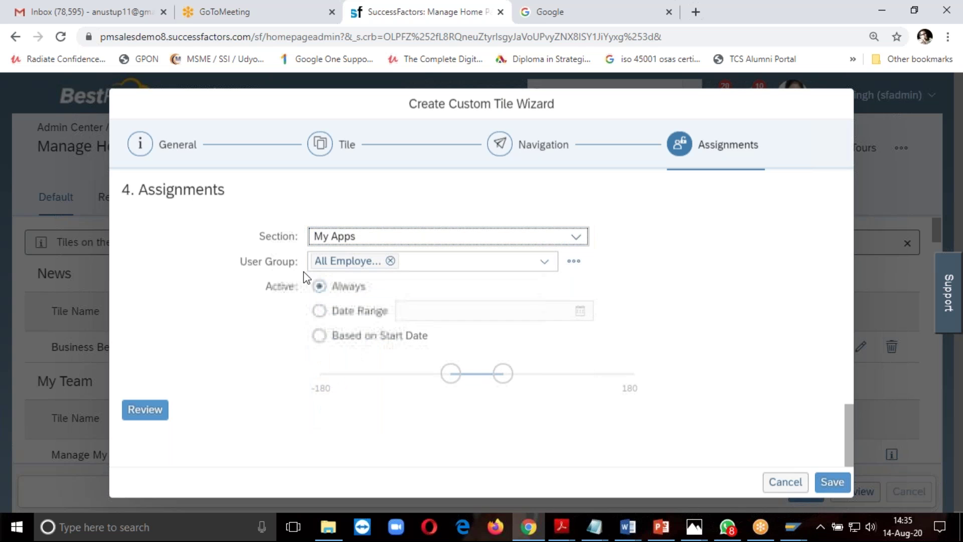
{"action": "left_click", "coordinate": [441, 262]}
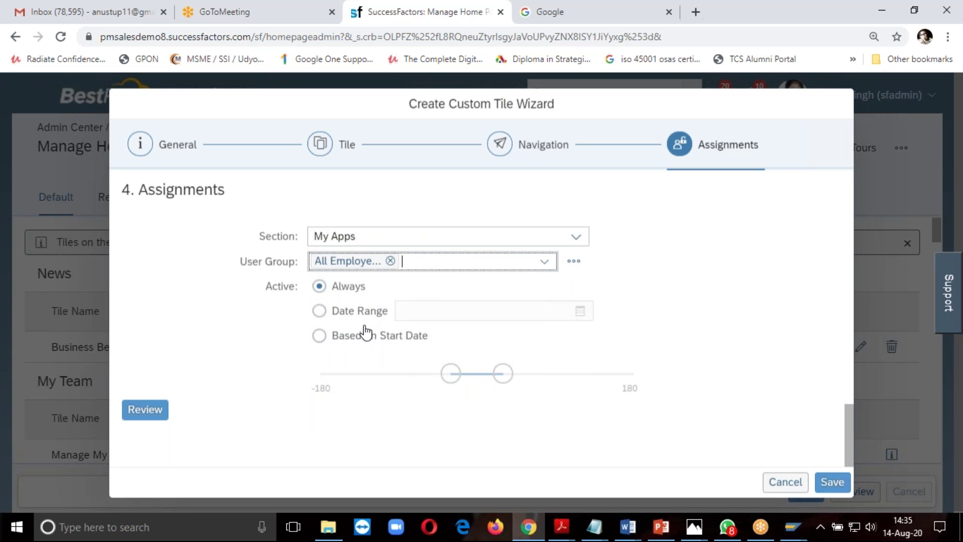
{"action": "left_click", "coordinate": [832, 482]}
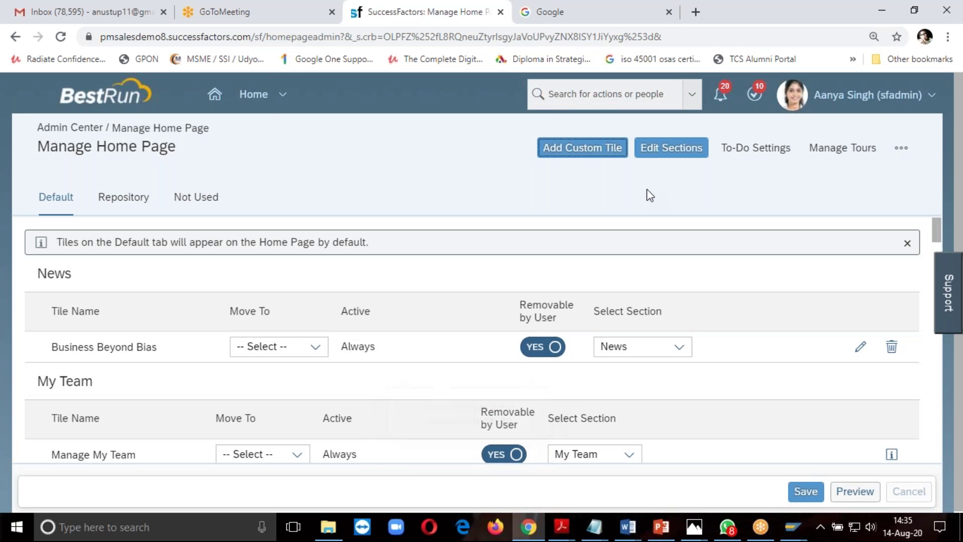
Check the Work from home tile under My Apps on Home, then open Admin Center from the user menu
{"action": "left_click", "coordinate": [269, 99]}
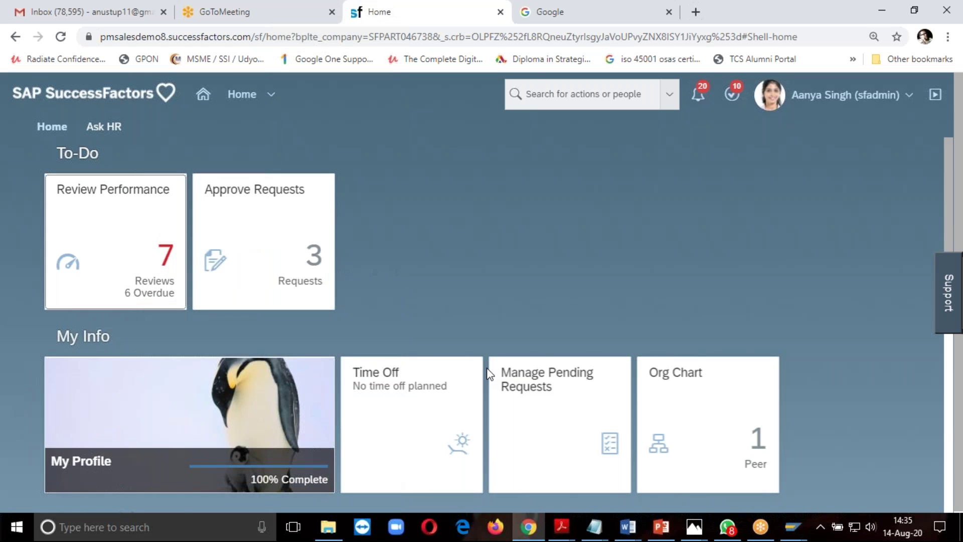
{"action": "scroll", "coordinate": [489, 374], "scroll_direction": "down", "scroll_amount": 7}
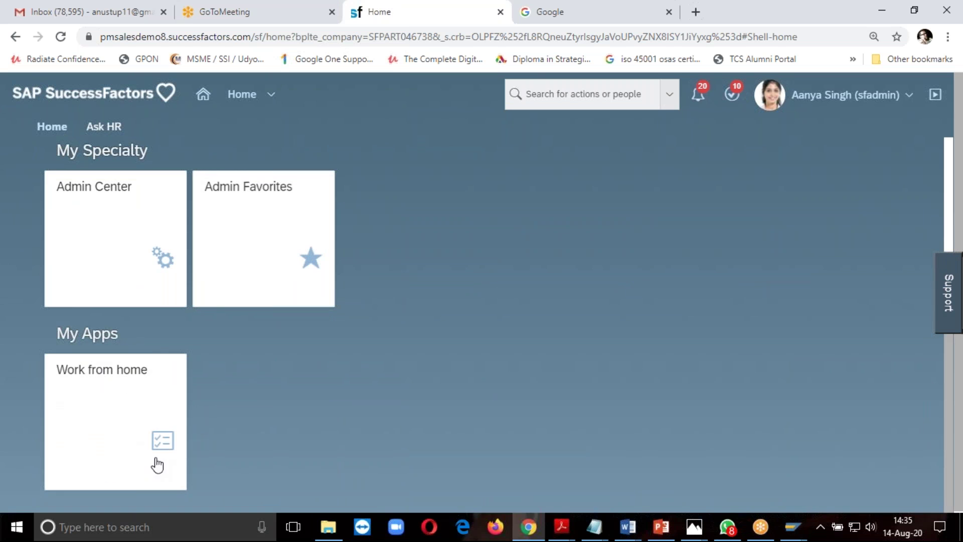
{"action": "scroll", "coordinate": [303, 366], "scroll_direction": "up", "scroll_amount": 5}
{"action": "left_click", "coordinate": [793, 95]}
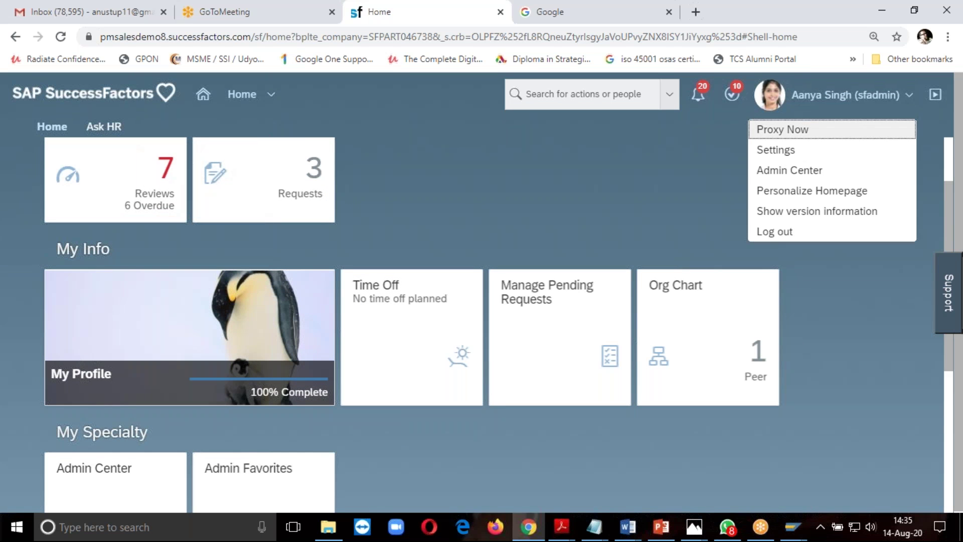
{"action": "left_click", "coordinate": [795, 172]}
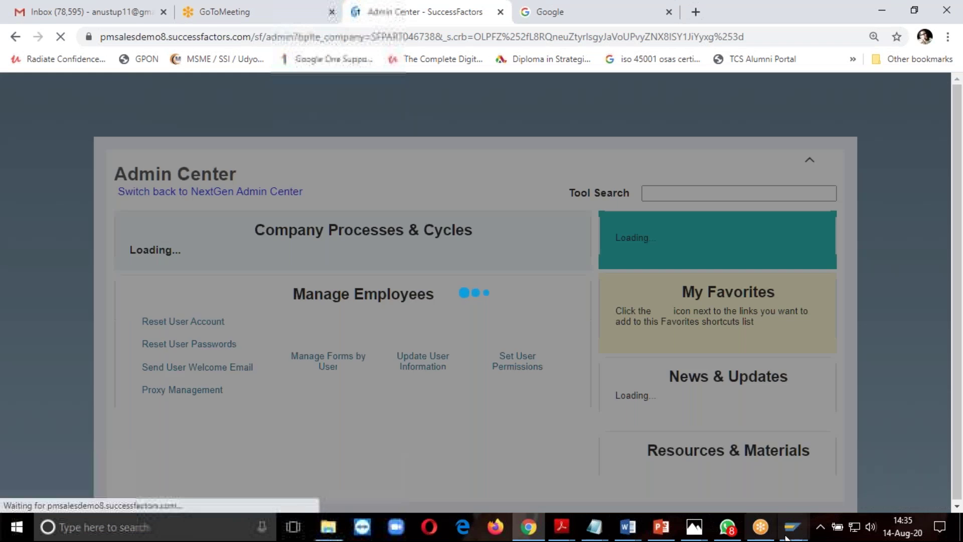
Bring the SAP Display IMG window forward and scroll the IMG tree to Time Management
{"action": "mouse_move", "coordinate": [789, 533]}
{"action": "left_click", "coordinate": [809, 465]}
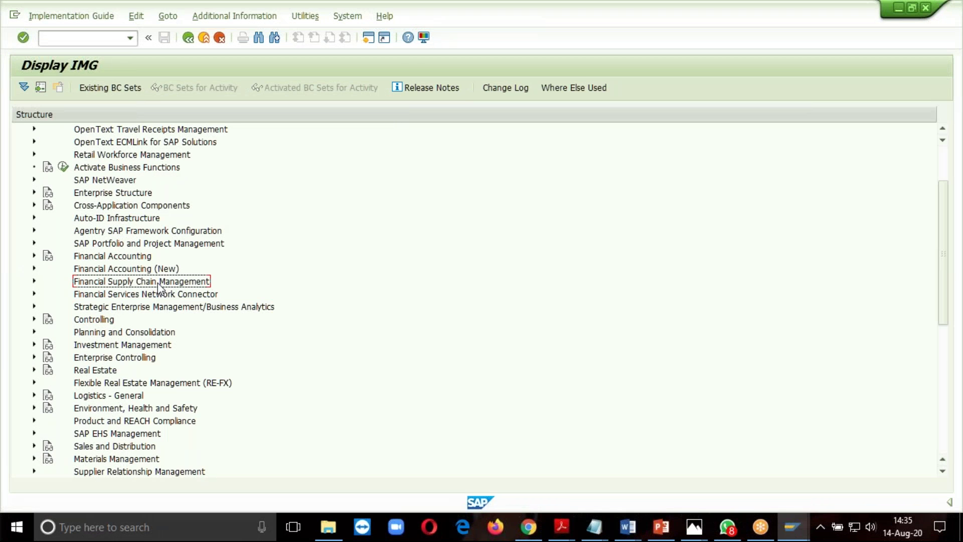
{"action": "scroll", "coordinate": [150, 351], "scroll_direction": "down", "scroll_amount": 4}
{"action": "scroll", "coordinate": [147, 357], "scroll_direction": "down", "scroll_amount": 7}
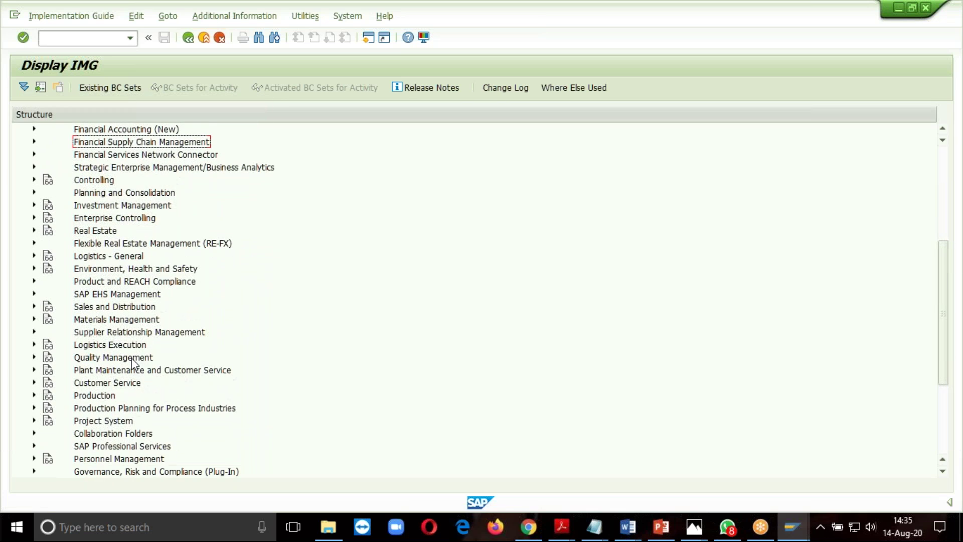
{"action": "scroll", "coordinate": [131, 357], "scroll_direction": "down", "scroll_amount": 5}
{"action": "left_click", "coordinate": [123, 444]}
{"action": "scroll", "coordinate": [120, 441], "scroll_direction": "down", "scroll_amount": 4}
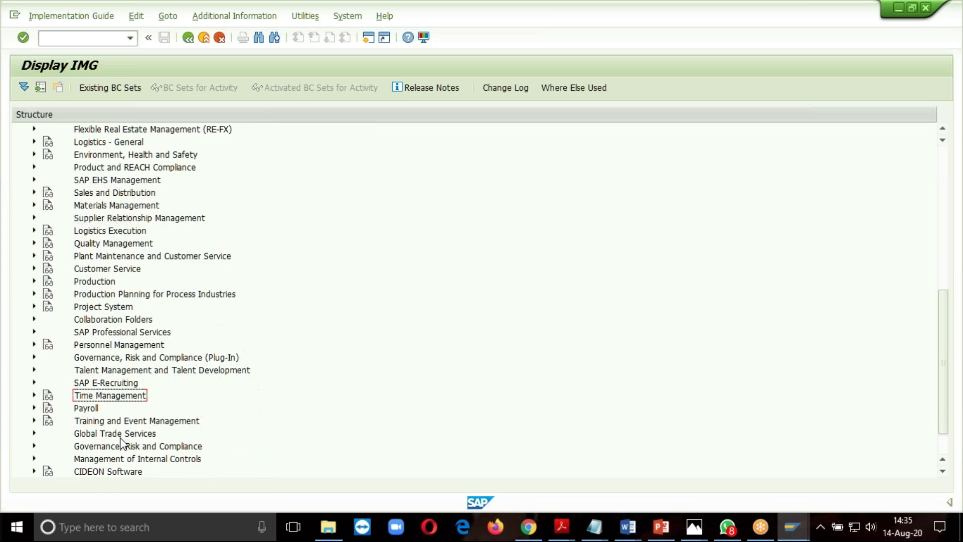
{"action": "scroll", "coordinate": [121, 441], "scroll_direction": "down", "scroll_amount": 5}
{"action": "scroll", "coordinate": [111, 391], "scroll_direction": "up", "scroll_amount": 5}
{"action": "scroll", "coordinate": [98, 319], "scroll_direction": "up", "scroll_amount": 7}
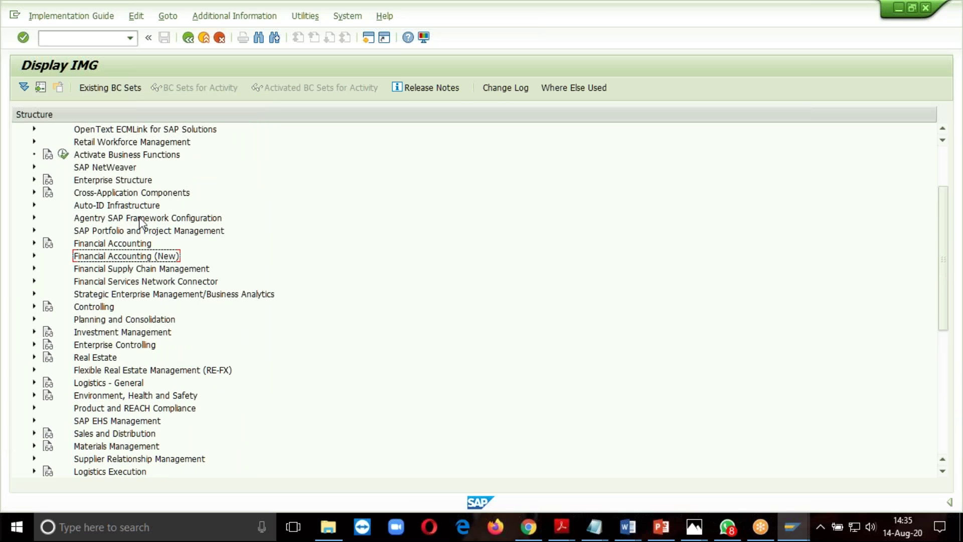
Step through the top-level IMG areas from Real Estate down to SAP Banking and back
{"action": "key", "text": "Up"}
{"action": "key", "text": "Up"}
{"action": "key", "text": "Up"}
{"action": "key", "text": "Up"}
{"action": "key", "text": "Up"}
{"action": "key", "text": "Up"}
{"action": "key", "text": "Up"}
{"action": "key", "text": "Up"}
{"action": "key", "text": "Up"}
{"action": "key", "text": "Up"}
{"action": "key", "text": "Up"}
{"action": "key", "text": "Up"}
{"action": "key", "text": "Up"}
{"action": "key", "text": "Up"}
{"action": "key", "text": "Up"}
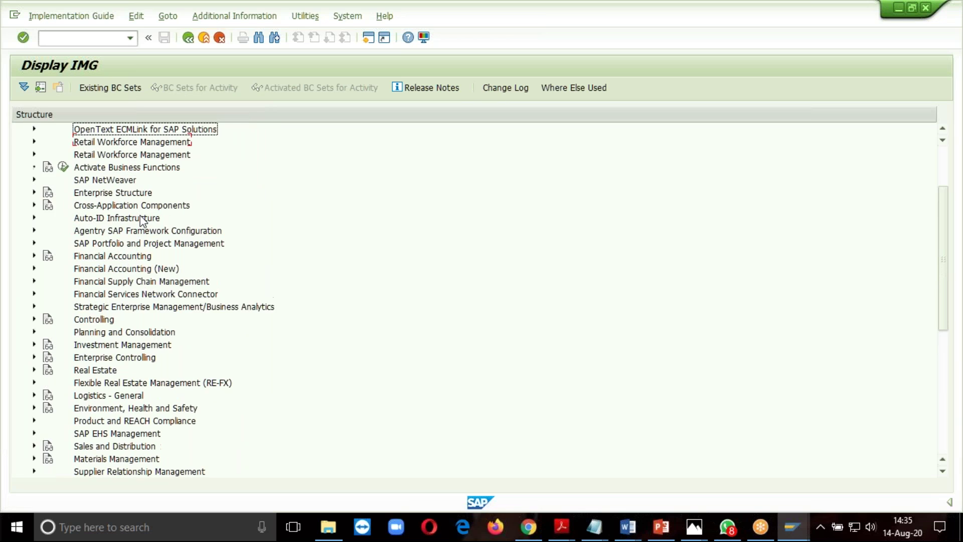
{"action": "key", "text": "Down"}
{"action": "key", "text": "Down"}
{"action": "key", "text": "Down"}
{"action": "key", "text": "Down"}
{"action": "key", "text": "Down"}
{"action": "key", "text": "Down"}
{"action": "key", "text": "Down"}
{"action": "key", "text": "Down"}
{"action": "key", "text": "Down"}
{"action": "key", "text": "Down"}
{"action": "key", "text": "Down"}
{"action": "key", "text": "Down"}
{"action": "key", "text": "Down"}
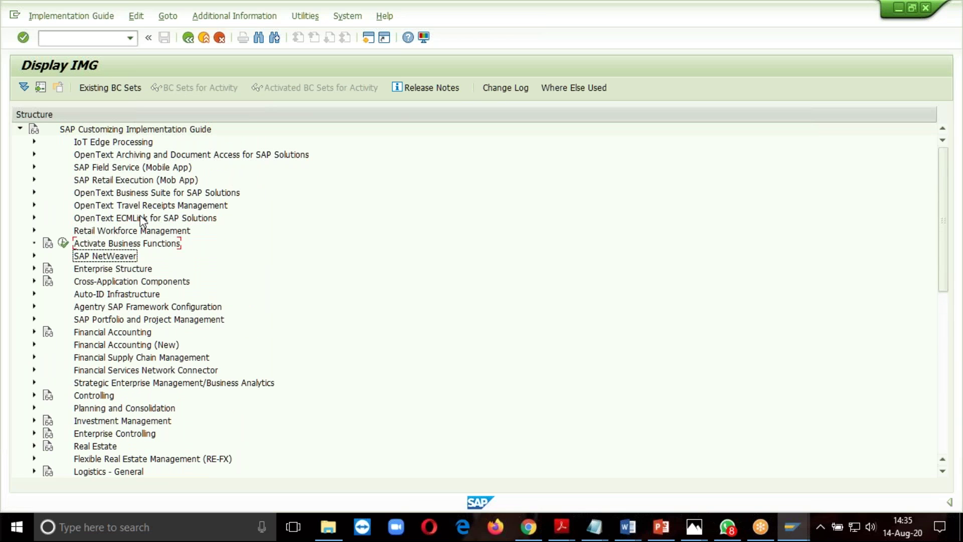
{"action": "key", "text": "Down"}
{"action": "key", "text": "Down"}
{"action": "key", "text": "Down"}
{"action": "key", "text": "Down"}
{"action": "key", "text": "Down"}
{"action": "key", "text": "Down"}
{"action": "key", "text": "Down"}
{"action": "key", "text": "Down"}
{"action": "key", "text": "Down"}
{"action": "key", "text": "Down"}
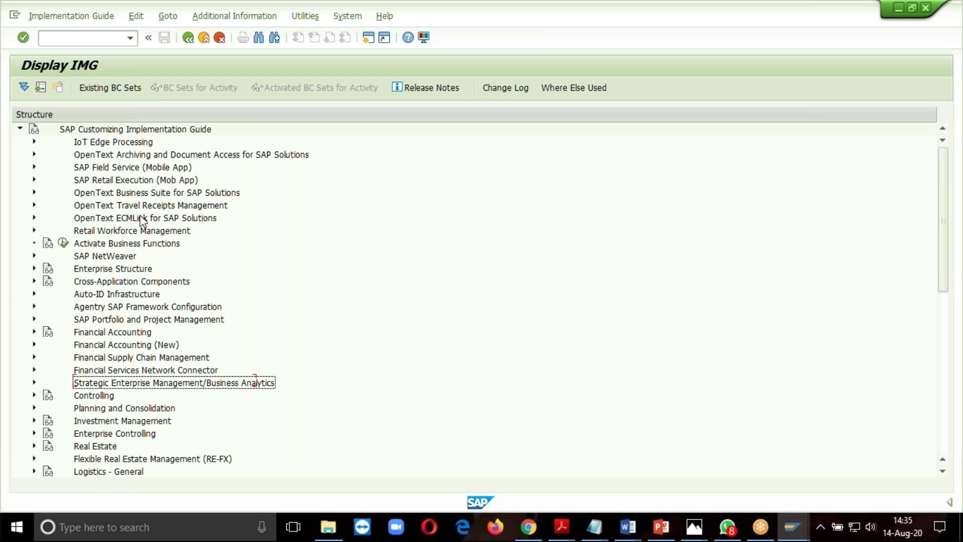
{"action": "key", "text": "Down"}
{"action": "key", "text": "Down"}
{"action": "key", "text": "Down"}
{"action": "key", "text": "Down"}
{"action": "key", "text": "Down"}
{"action": "key", "text": "Down"}
{"action": "key", "text": "Down"}
{"action": "key", "text": "Down"}
{"action": "key", "text": "Down"}
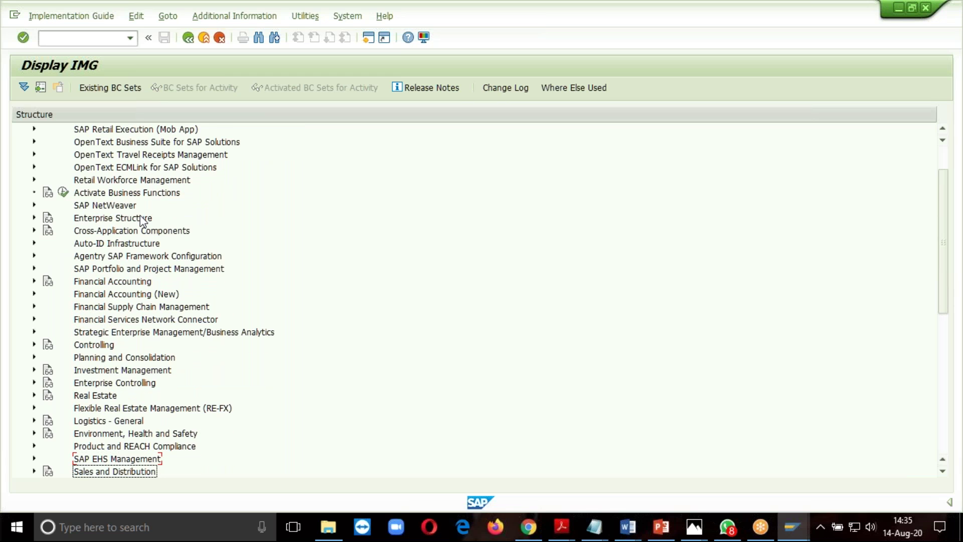
{"action": "key", "text": "Down"}
{"action": "key", "text": "Down"}
{"action": "key", "text": "Down"}
{"action": "key", "text": "Down"}
{"action": "key", "text": "Down"}
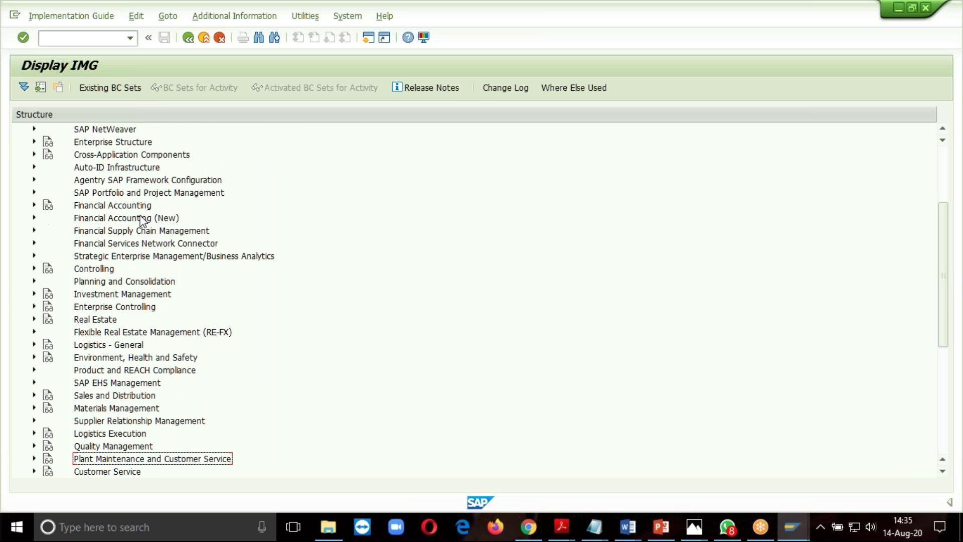
{"action": "key", "text": "Down"}
{"action": "key", "text": "Down"}
{"action": "key", "text": "Down"}
{"action": "key", "text": "Down"}
{"action": "key", "text": "Down"}
{"action": "key", "text": "Down"}
{"action": "key", "text": "Down"}
{"action": "key", "text": "Down"}
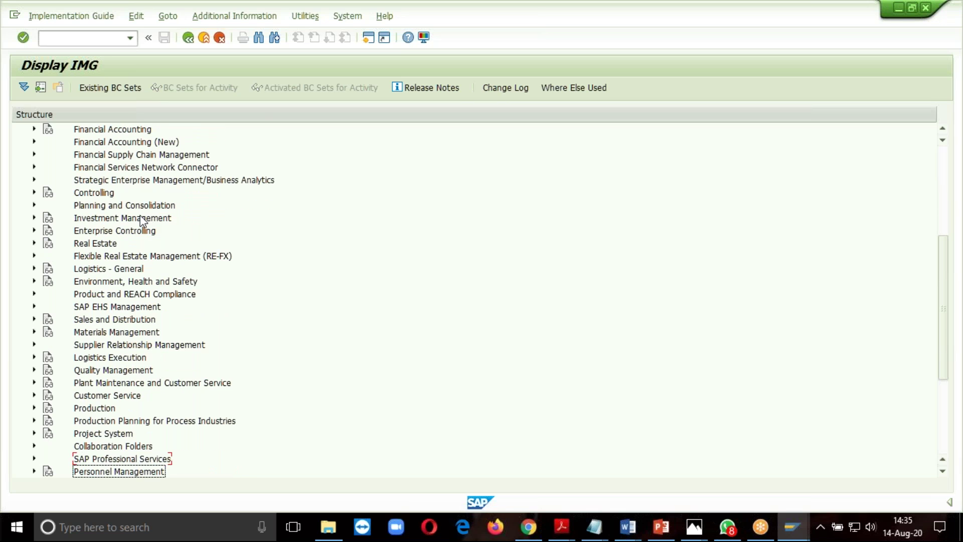
{"action": "key", "text": "Down"}
{"action": "key", "text": "Down"}
{"action": "key", "text": "Down"}
{"action": "key", "text": "Down"}
{"action": "key", "text": "Down"}
{"action": "key", "text": "Down"}
{"action": "key", "text": "Down"}
{"action": "key", "text": "Down"}
{"action": "key", "text": "Down"}
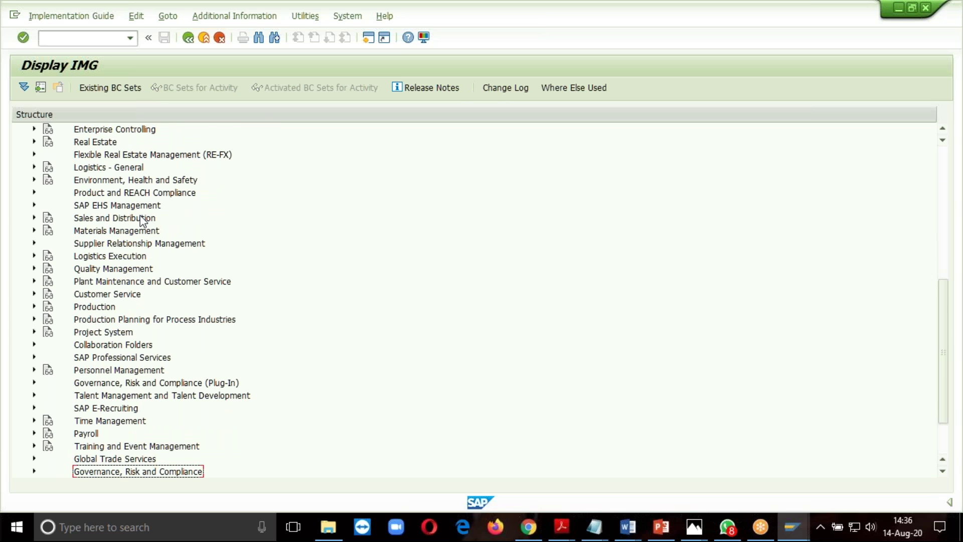
{"action": "key", "text": "Down"}
{"action": "key", "text": "Up"}
{"action": "key", "text": "Up"}
{"action": "key", "text": "Up"}
{"action": "key", "text": "Up"}
{"action": "key", "text": "Up"}
{"action": "key", "text": "Up"}
{"action": "key", "text": "Up"}
{"action": "key", "text": "Up"}
{"action": "key", "text": "Up"}
{"action": "key", "text": "Up"}
{"action": "key", "text": "Up"}
{"action": "key", "text": "Up"}
{"action": "key", "text": "Up"}
{"action": "key", "text": "Up"}
{"action": "key", "text": "Up"}
{"action": "key", "text": "Up"}
{"action": "key", "text": "Up"}
{"action": "key", "text": "Up"}
{"action": "key", "text": "Up"}
{"action": "key", "text": "Up"}
{"action": "key", "text": "Up"}
{"action": "key", "text": "Up"}
{"action": "key", "text": "Up"}
{"action": "key", "text": "Up"}
{"action": "key", "text": "Up"}
{"action": "key", "text": "Up"}
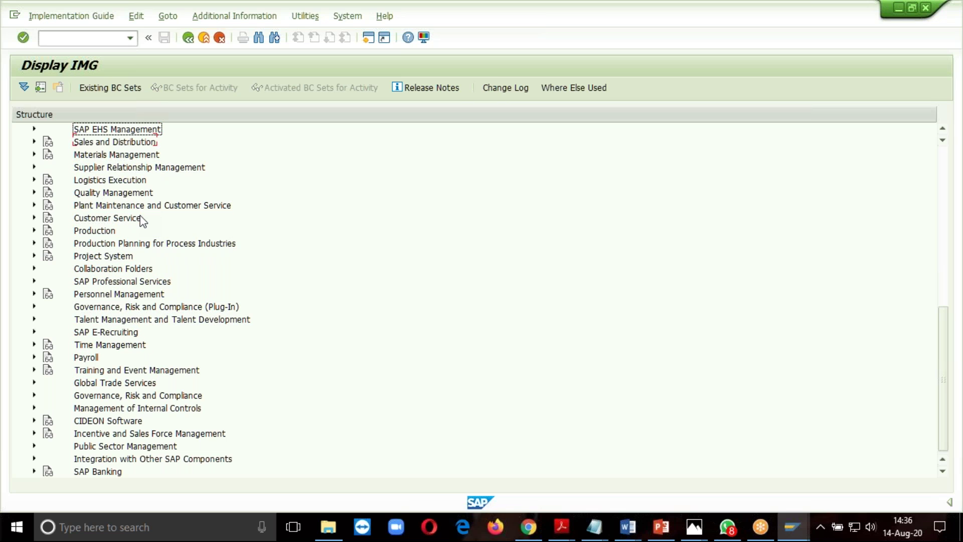
{"action": "key", "text": "Up"}
{"action": "key", "text": "Up"}
{"action": "key", "text": "Up"}
{"action": "key", "text": "Up"}
{"action": "key", "text": "Up"}
{"action": "key", "text": "Up"}
{"action": "key", "text": "Up"}
{"action": "key", "text": "Up"}
{"action": "key", "text": "Up"}
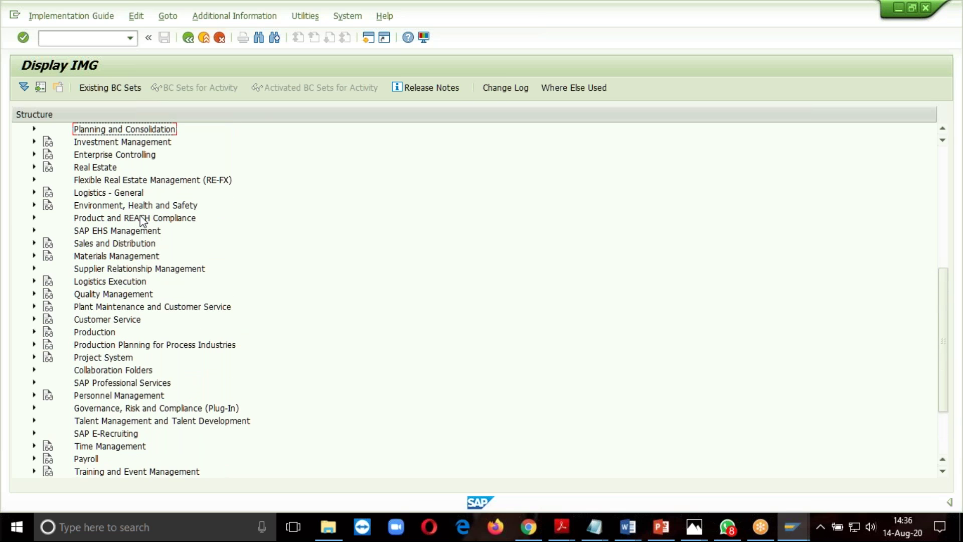
{"action": "key", "text": "Down"}
{"action": "key", "text": "Down"}
{"action": "key", "text": "Down"}
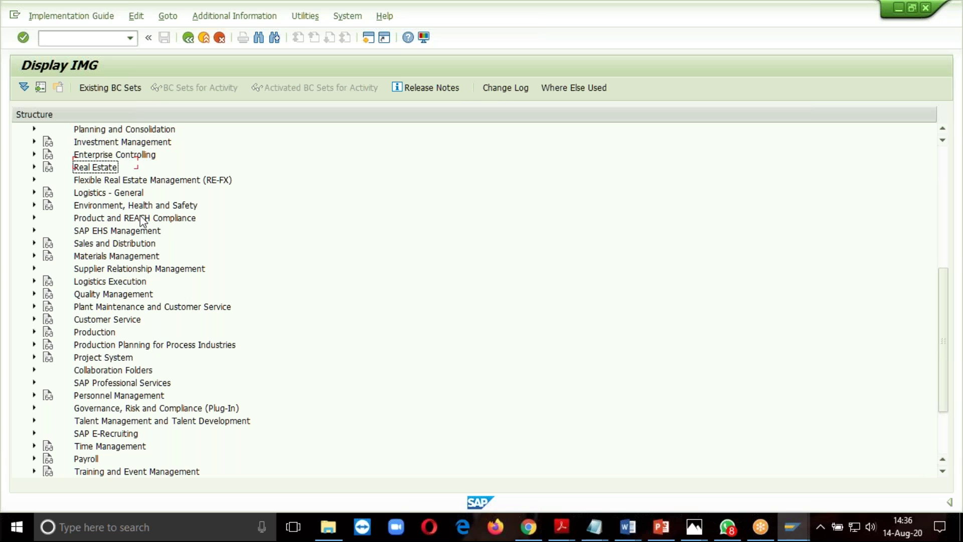
{"action": "key", "text": "Down"}
{"action": "key", "text": "Down"}
{"action": "key", "text": "Down"}
{"action": "key", "text": "Down"}
{"action": "key", "text": "Down"}
{"action": "key", "text": "Down"}
{"action": "key", "text": "Down"}
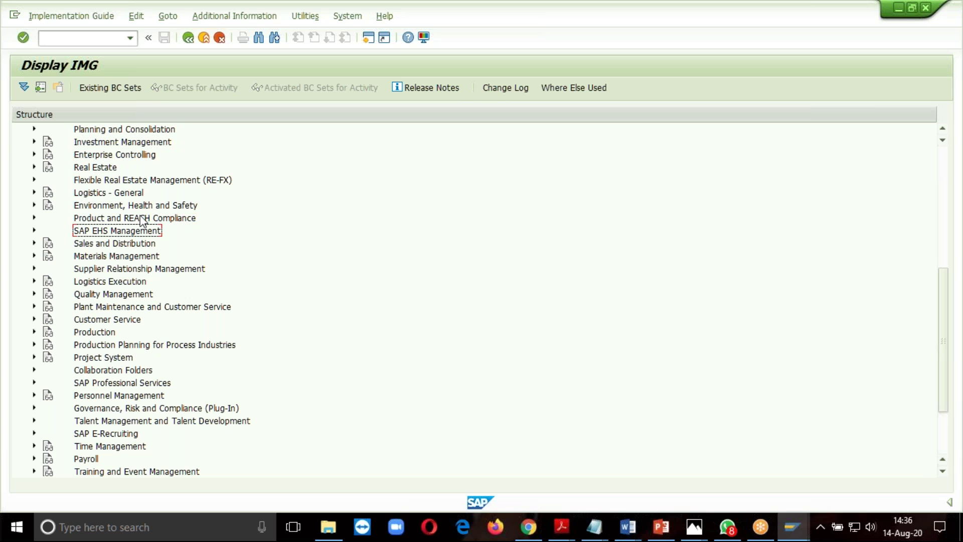
Expand Personnel Management > Personnel Administration > Basic Settings and Personal Data
{"action": "left_click", "coordinate": [35, 395]}
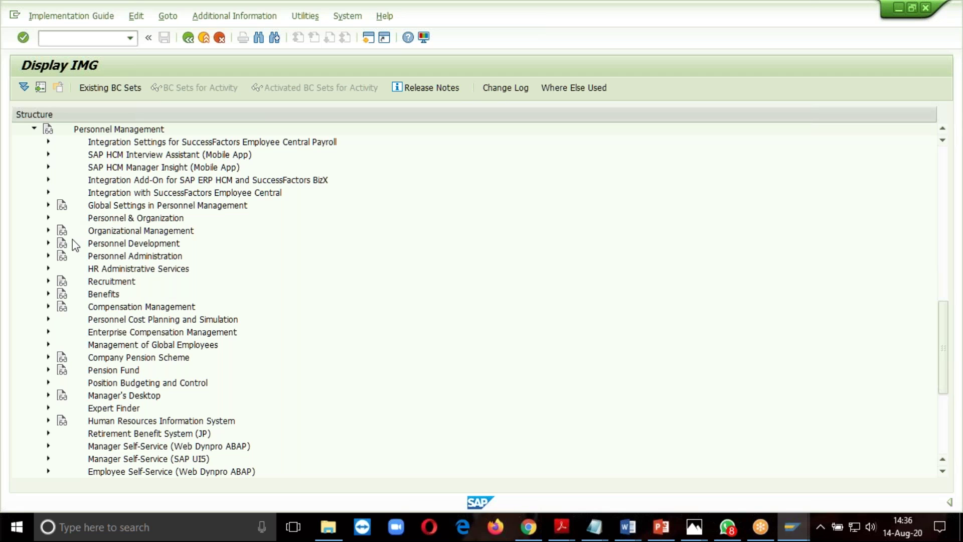
{"action": "left_click", "coordinate": [48, 256]}
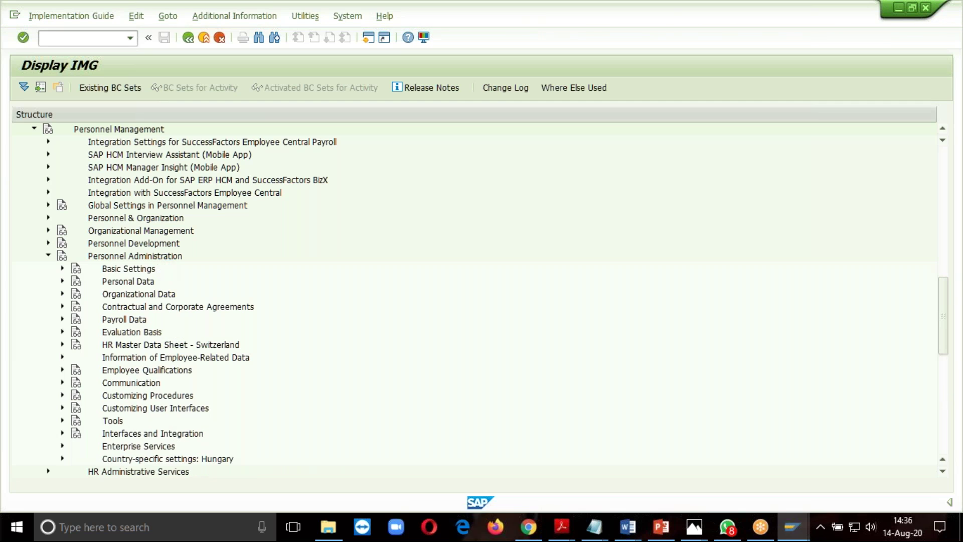
{"action": "left_click", "coordinate": [62, 268]}
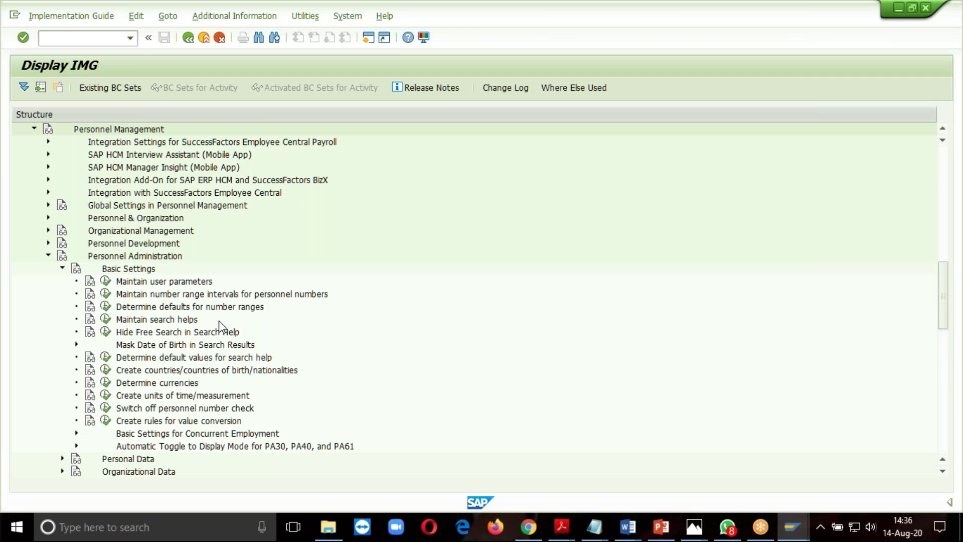
{"action": "scroll", "coordinate": [158, 228], "scroll_direction": "down", "scroll_amount": 1}
{"action": "scroll", "coordinate": [158, 231], "scroll_direction": "down", "scroll_amount": 1}
{"action": "left_click", "coordinate": [62, 433]}
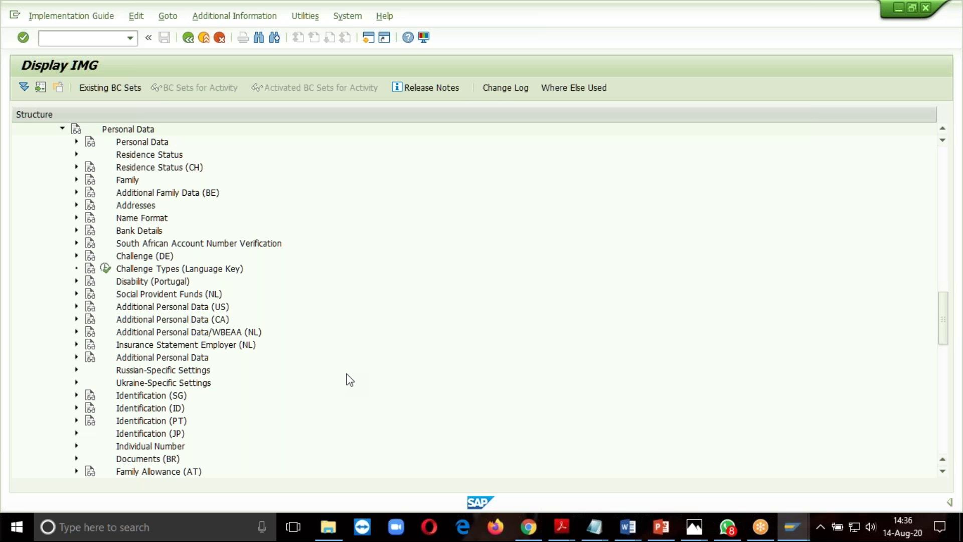
Return to the Admin Center in Chrome and show the Recruiting tile's admin links
{"action": "left_click", "coordinate": [528, 527]}
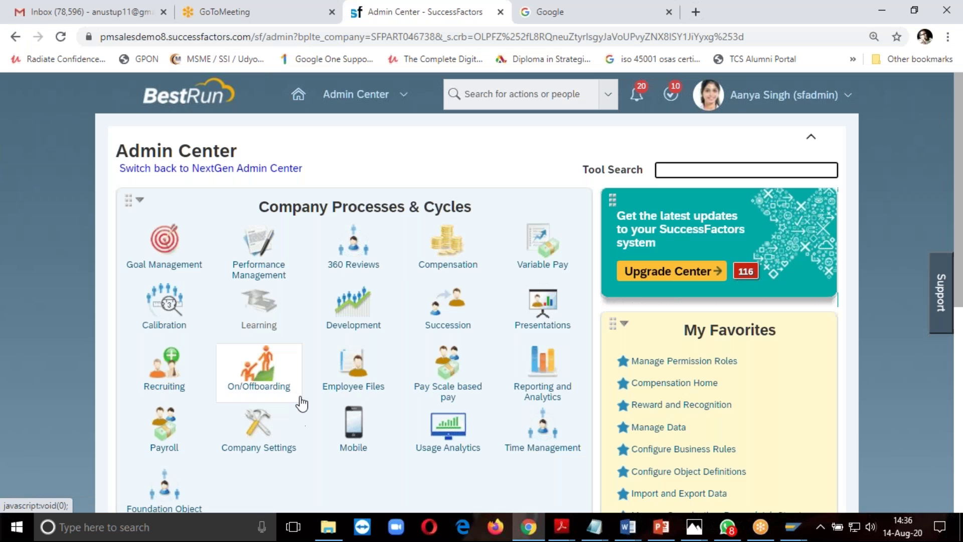
{"action": "scroll", "coordinate": [295, 396], "scroll_direction": "down", "scroll_amount": 3}
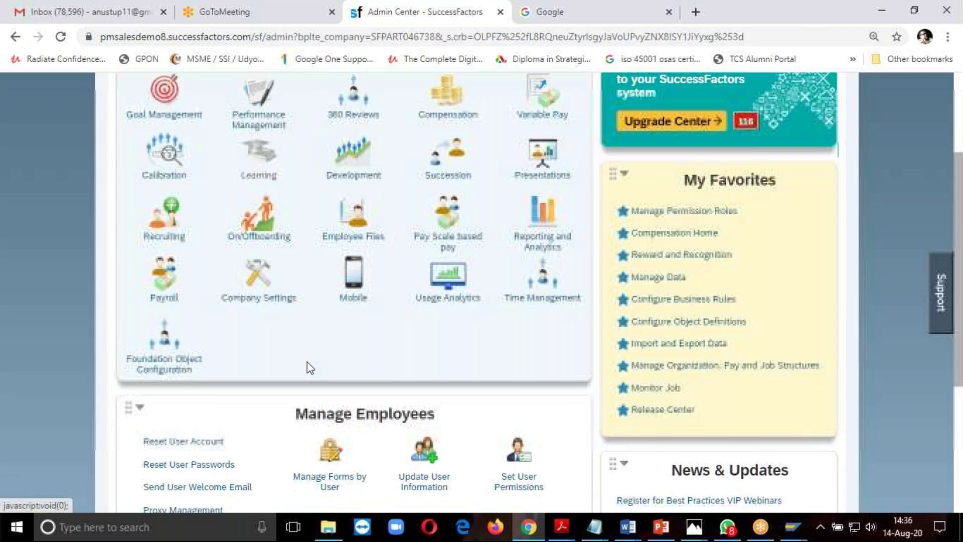
{"action": "scroll", "coordinate": [307, 362], "scroll_direction": "down", "scroll_amount": 3}
{"action": "scroll", "coordinate": [166, 201], "scroll_direction": "up", "scroll_amount": 2}
{"action": "left_click", "coordinate": [165, 160]}
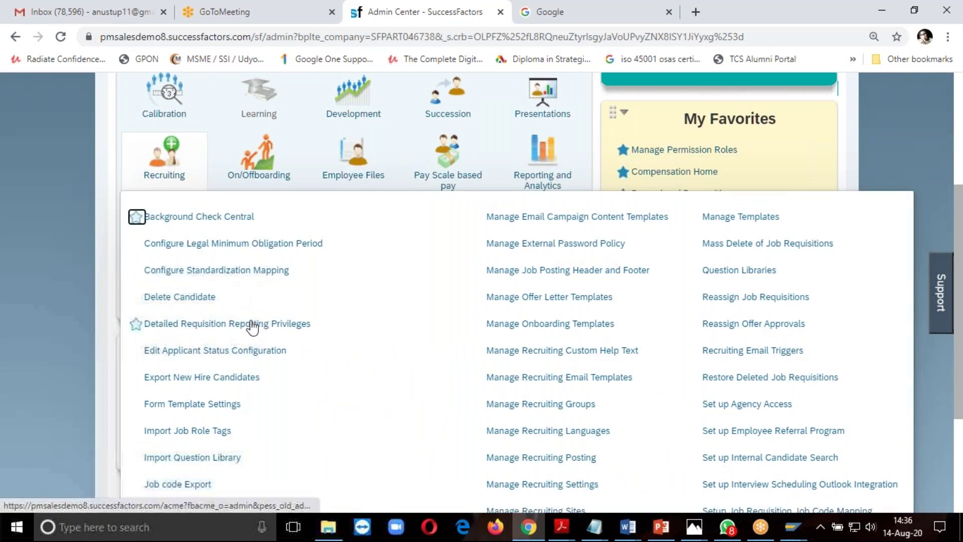
{"action": "scroll", "coordinate": [252, 327], "scroll_direction": "down", "scroll_amount": 2}
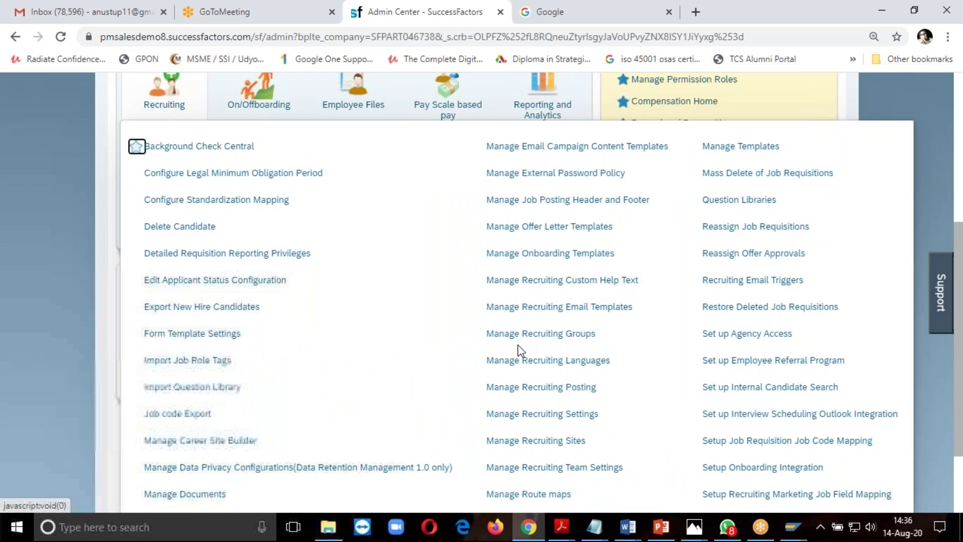
{"action": "scroll", "coordinate": [520, 349], "scroll_direction": "down", "scroll_amount": 2}
Open a Recruiting admin page, go back from its error, and open Import and Export Data
{"action": "left_click", "coordinate": [552, 317]}
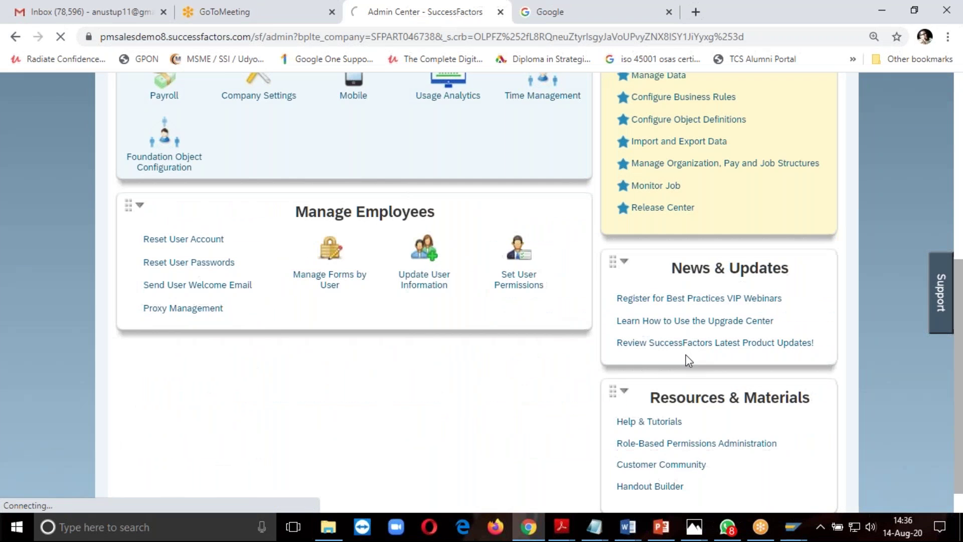
{"action": "scroll", "coordinate": [593, 374], "scroll_direction": "up", "scroll_amount": 4}
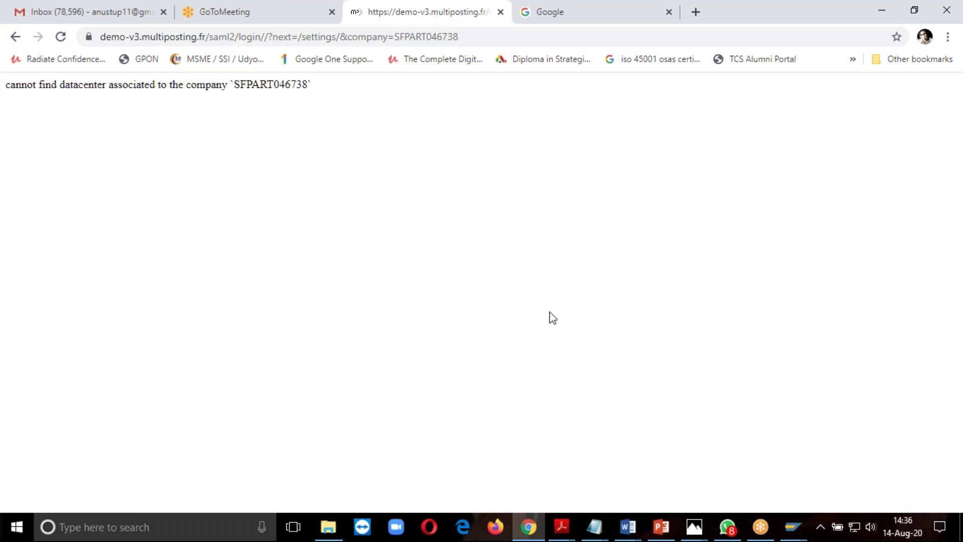
{"action": "left_click", "coordinate": [15, 37]}
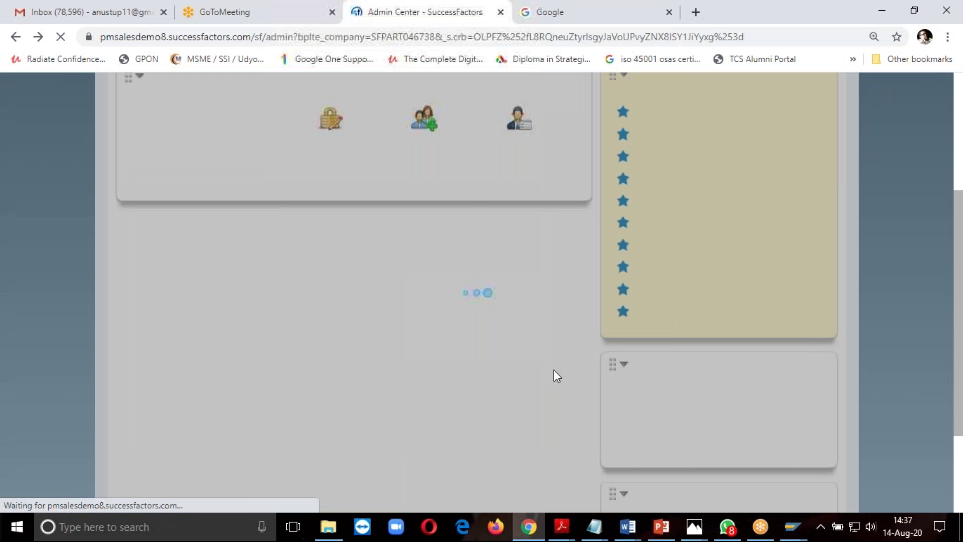
{"action": "scroll", "coordinate": [558, 362], "scroll_direction": "down", "scroll_amount": 3}
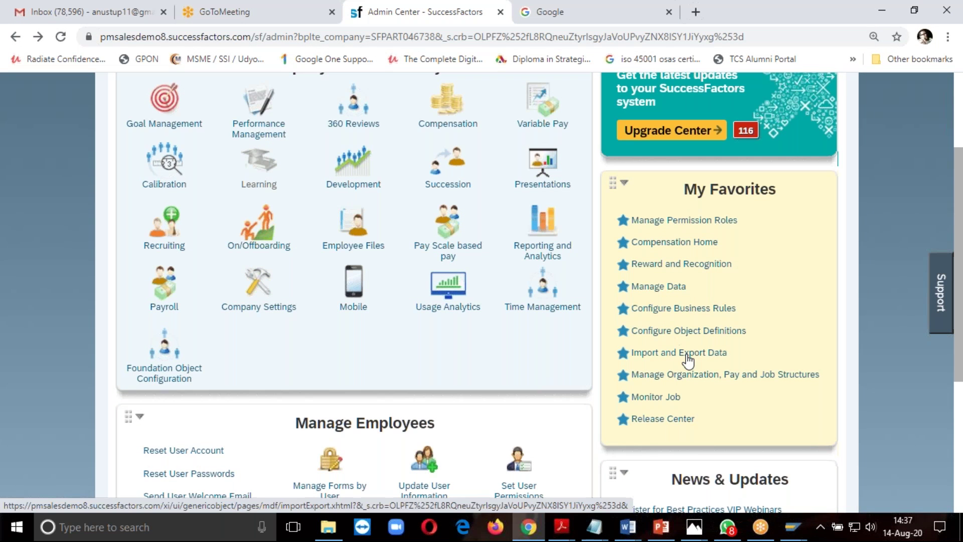
{"action": "left_click", "coordinate": [687, 353]}
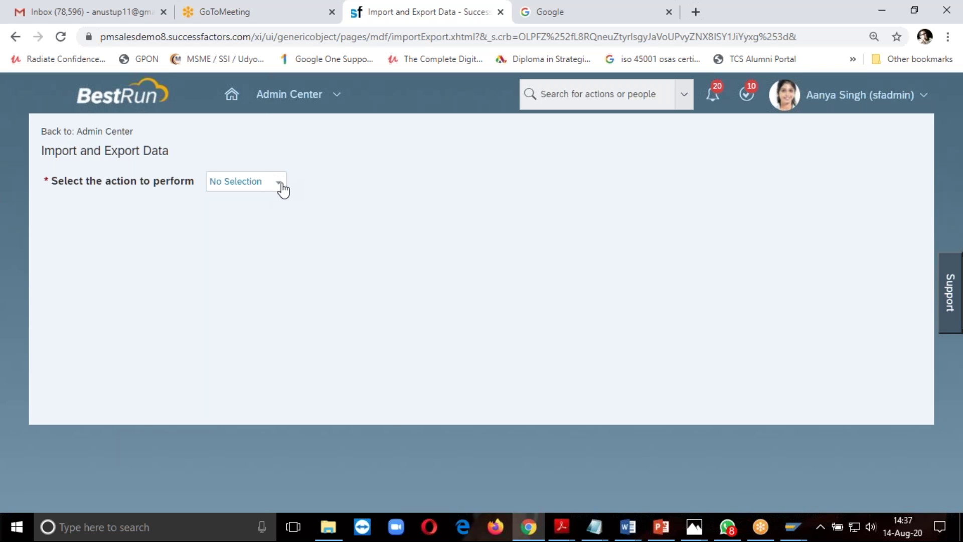
Export the DRTM Employee Profile generic object data
{"action": "left_click", "coordinate": [281, 186]}
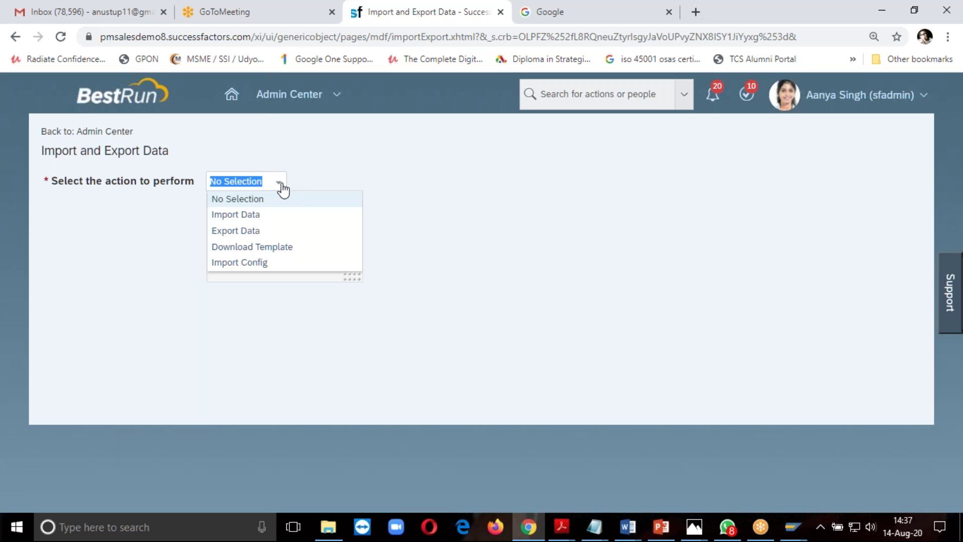
{"action": "left_click", "coordinate": [260, 232]}
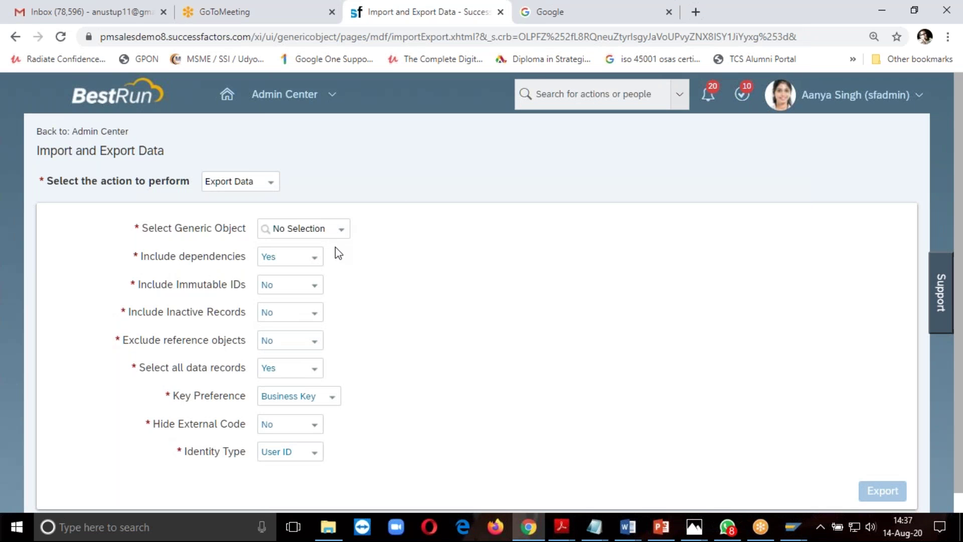
{"action": "scroll", "coordinate": [361, 273], "scroll_direction": "down", "scroll_amount": 1}
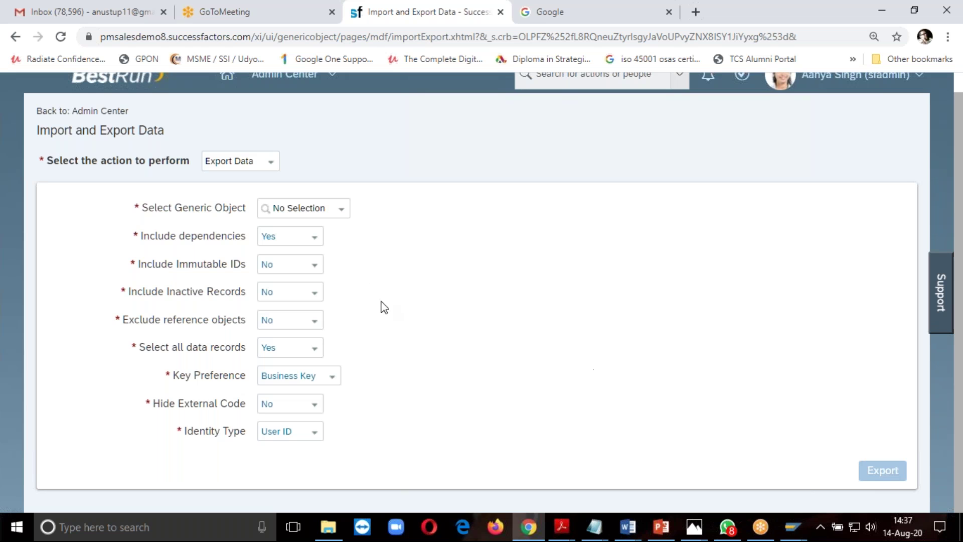
{"action": "left_click", "coordinate": [335, 211]}
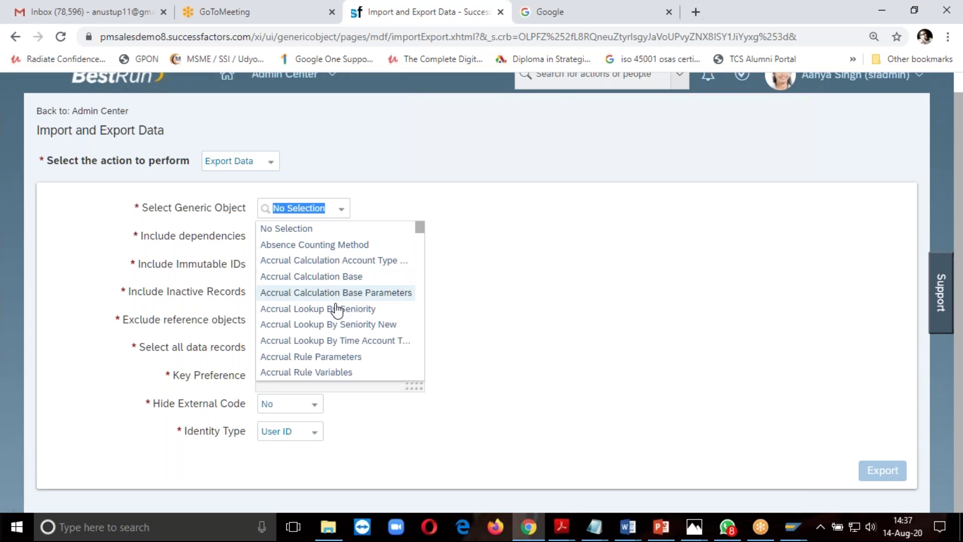
{"action": "scroll", "coordinate": [334, 306], "scroll_direction": "down", "scroll_amount": 3}
{"action": "type", "text": "Emplp"}
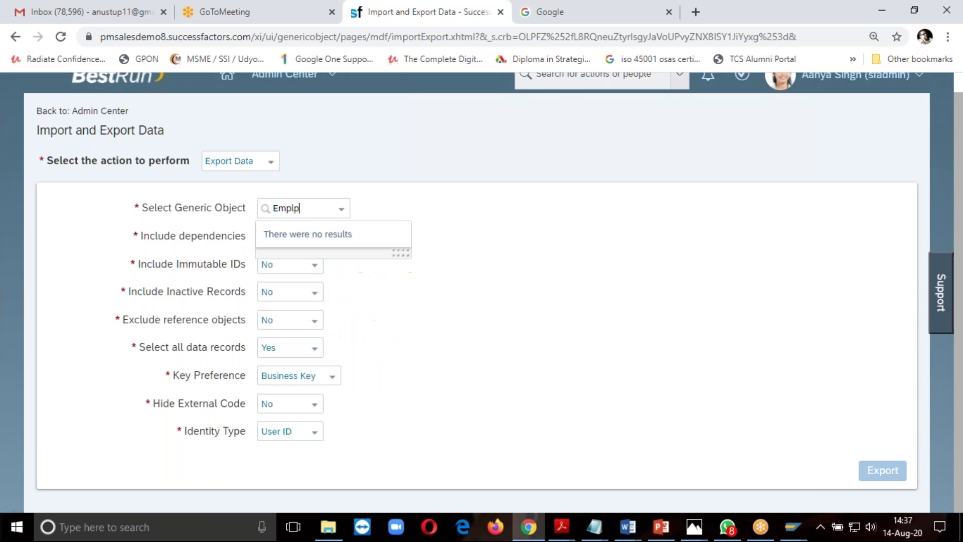
{"action": "key", "text": "BackSpace"}
{"action": "type", "text": "oy"}
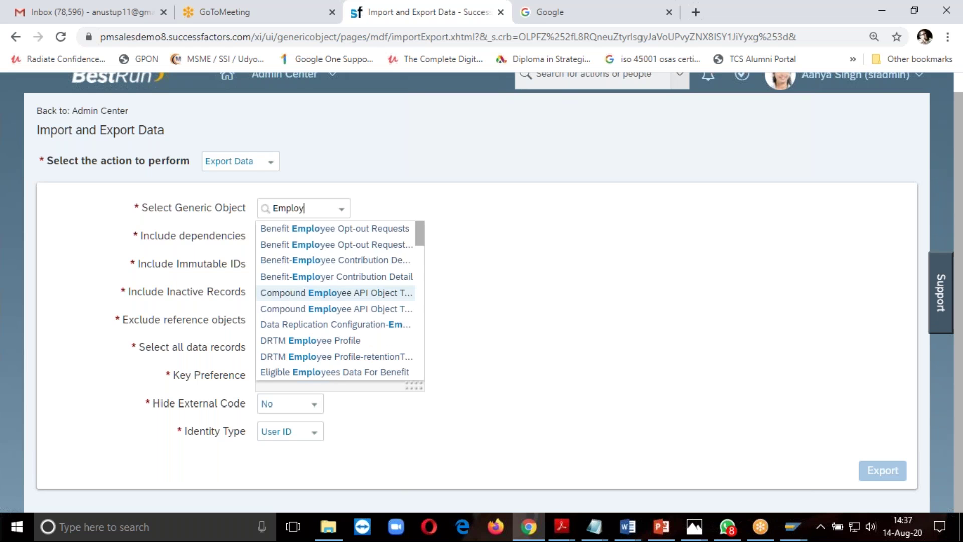
{"action": "type", "text": "ee f"}
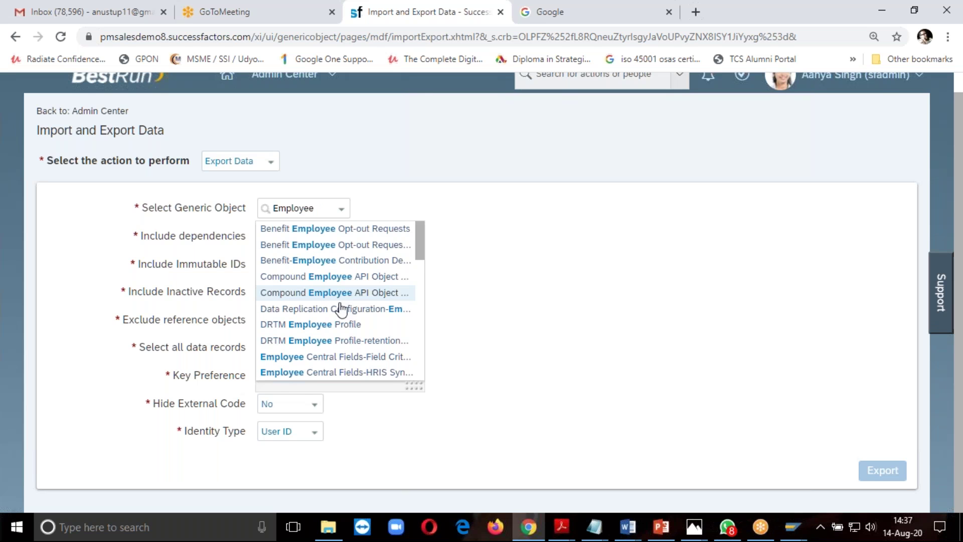
{"action": "left_click", "coordinate": [333, 325]}
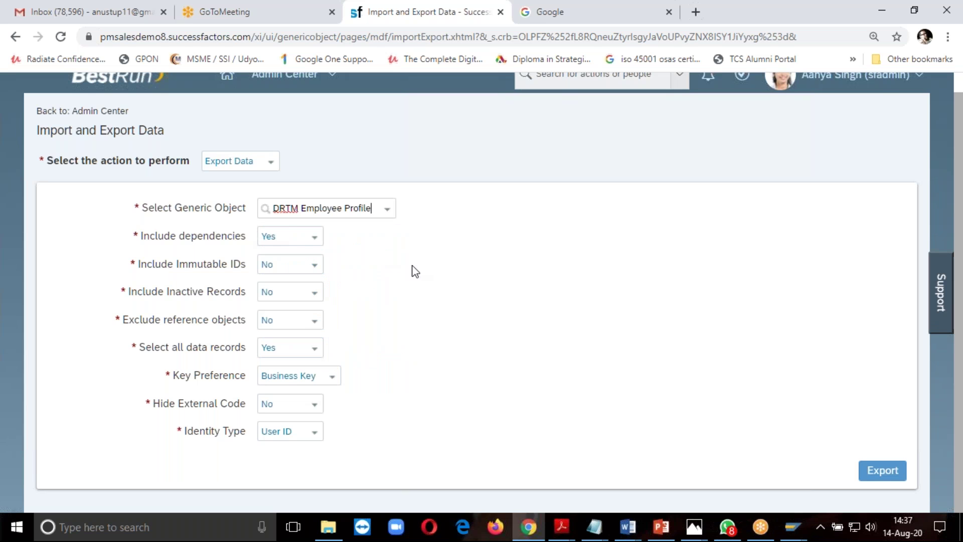
{"action": "left_click", "coordinate": [873, 471]}
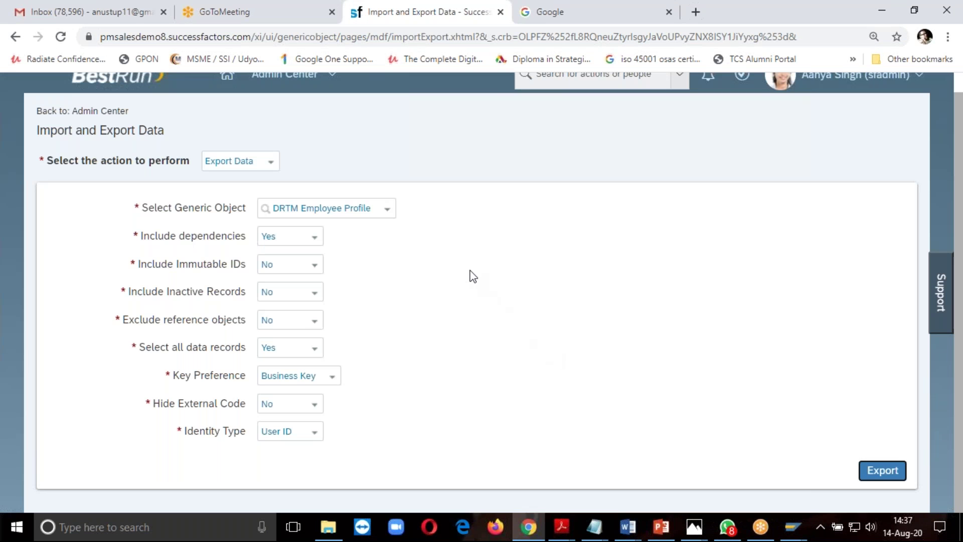
Go back to the Admin Center home through the header module menu
{"action": "scroll", "coordinate": [599, 313], "scroll_direction": "up", "scroll_amount": 1}
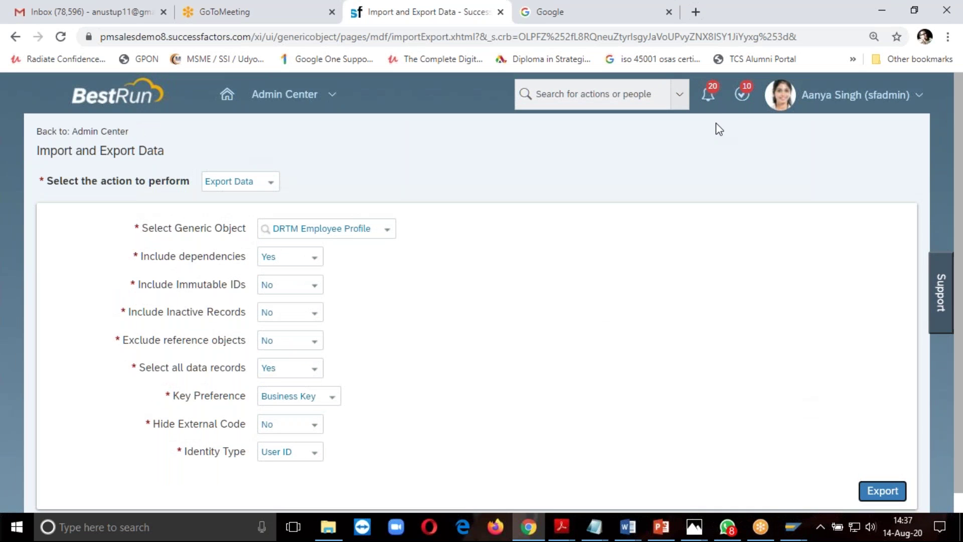
{"action": "left_click", "coordinate": [327, 101]}
{"action": "left_click", "coordinate": [356, 485]}
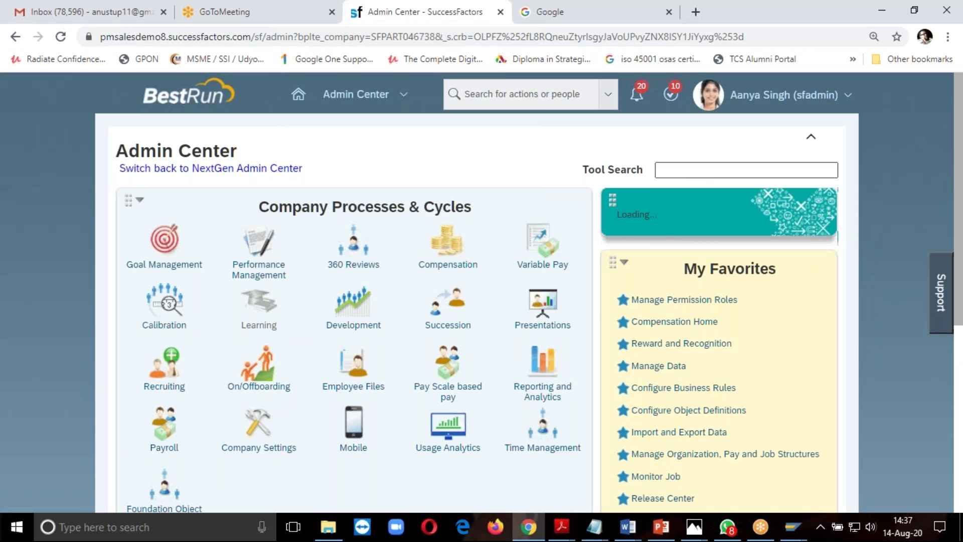
Find 'monitor' in Tool Search and open Monitor Job, scrolling the job list right
{"action": "left_click", "coordinate": [662, 169]}
{"action": "type", "text": "monitor"}
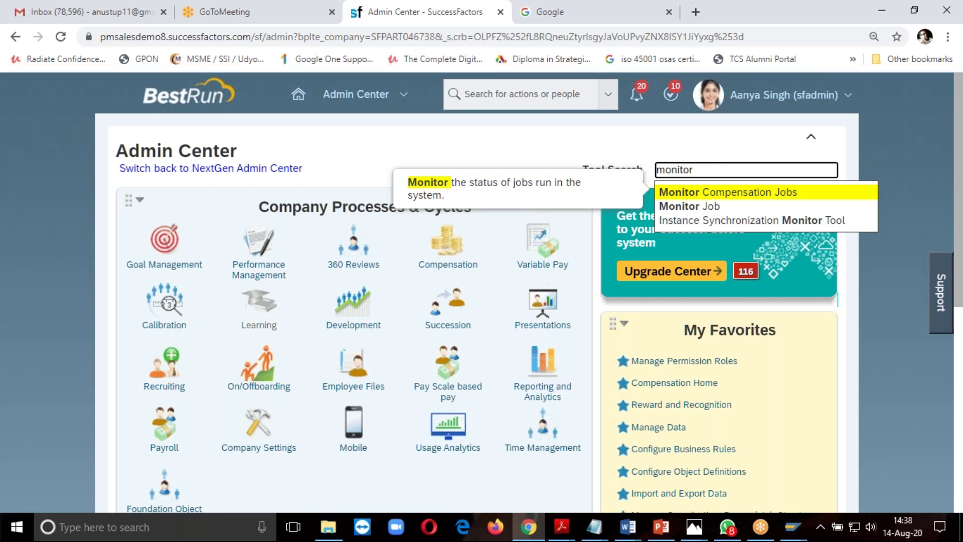
{"action": "left_click", "coordinate": [709, 207]}
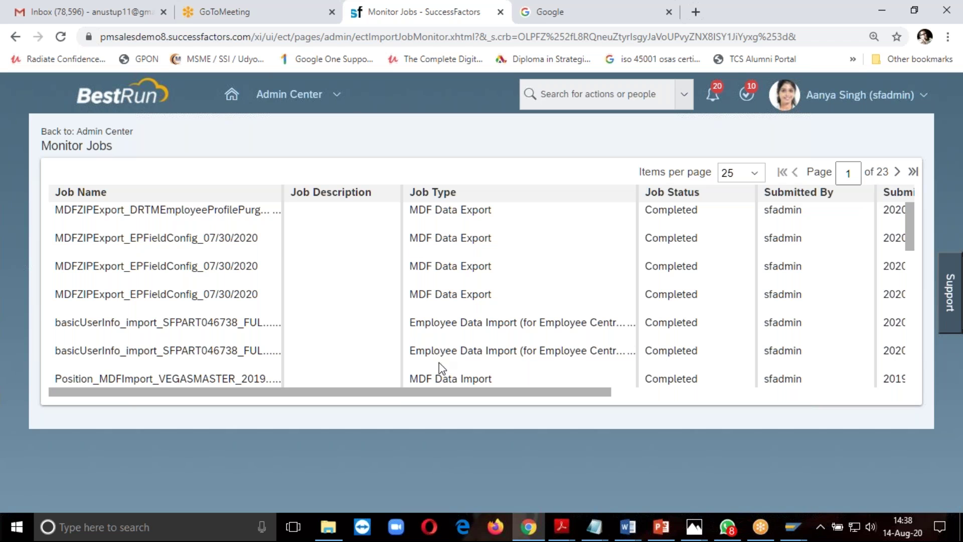
{"action": "left_click_drag", "start_coordinate": [491, 398], "coordinate": [796, 406]}
Download the latest export job's status file, then cancel the Save As dialog
{"action": "left_click", "coordinate": [833, 210]}
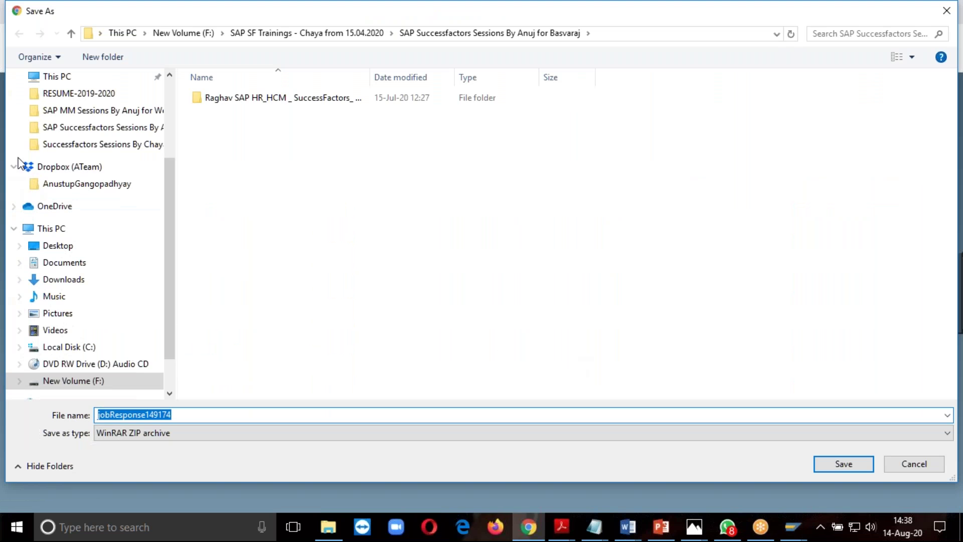
{"action": "scroll", "coordinate": [106, 97], "scroll_direction": "up", "scroll_amount": 3}
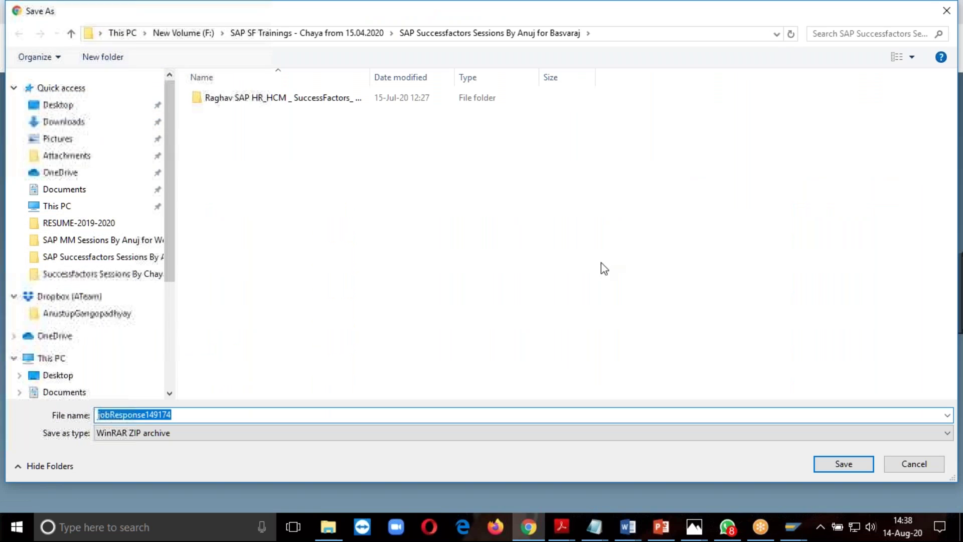
{"action": "left_click", "coordinate": [926, 466]}
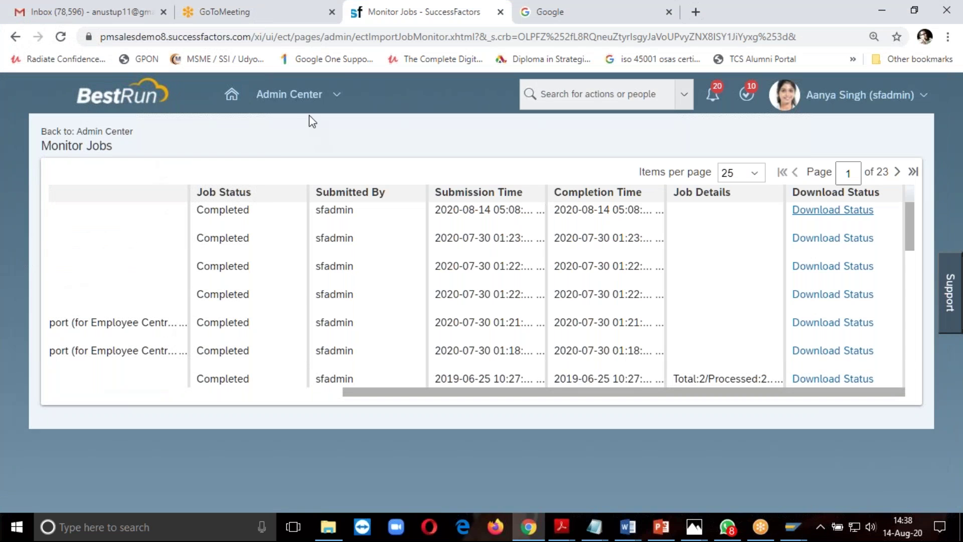
{"action": "left_click", "coordinate": [311, 103]}
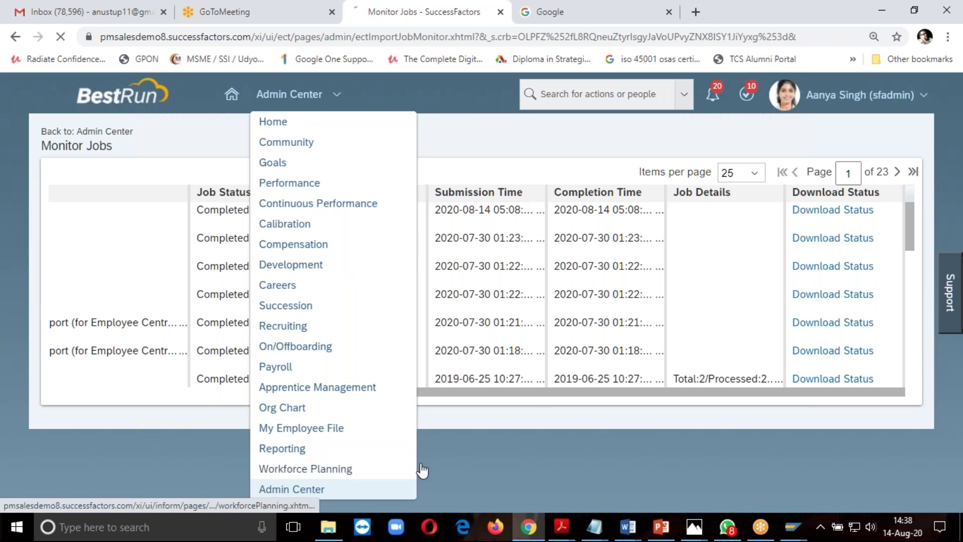
Return to the Admin Center home, then switch to the Org Chart from the header menu
{"action": "left_click", "coordinate": [301, 488]}
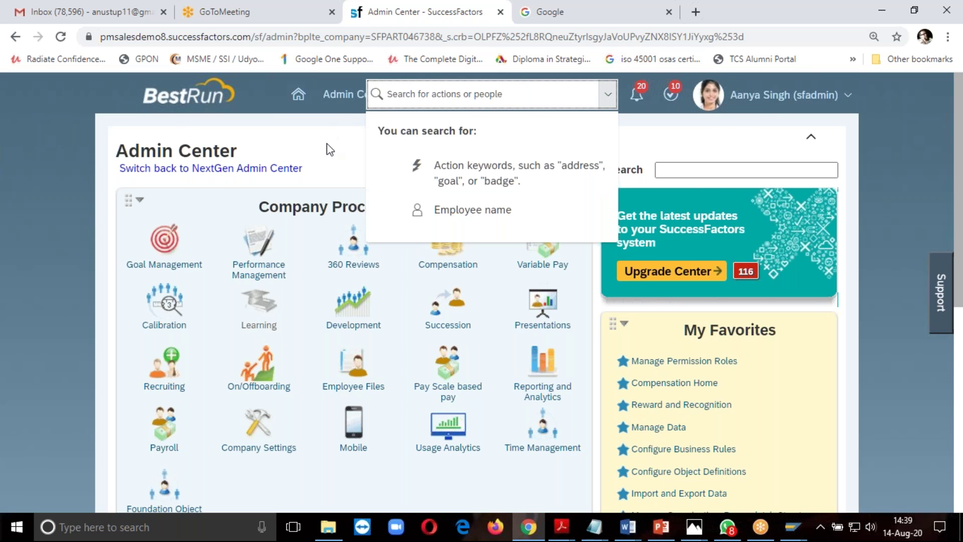
{"action": "left_click", "coordinate": [396, 96]}
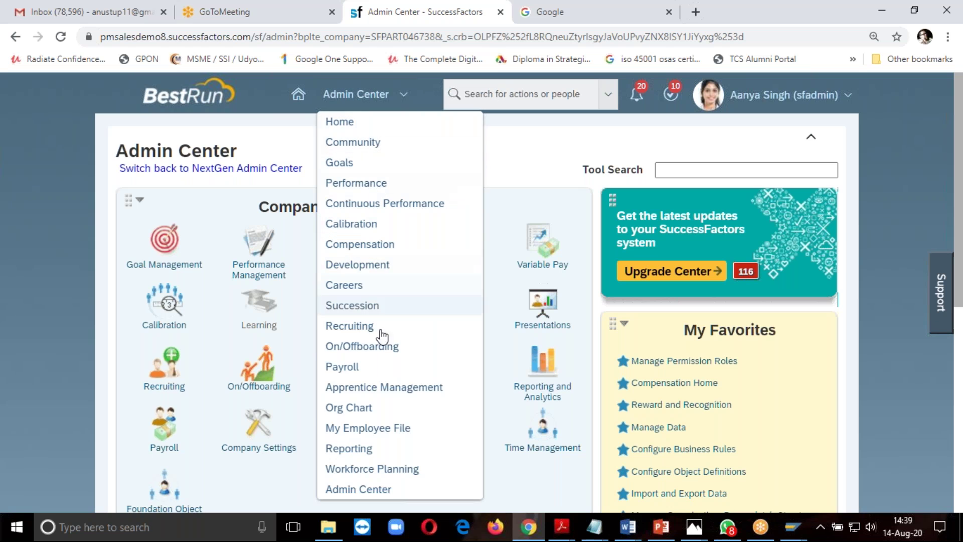
{"action": "left_click", "coordinate": [383, 408]}
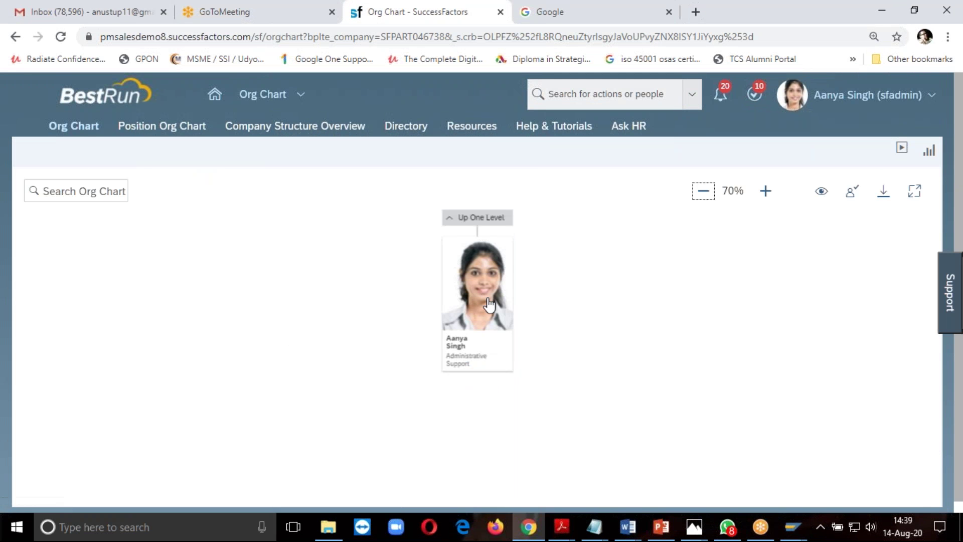
Move up one level to the VP Global People Operations and re-expand his nine direct reports
{"action": "left_click", "coordinate": [483, 227]}
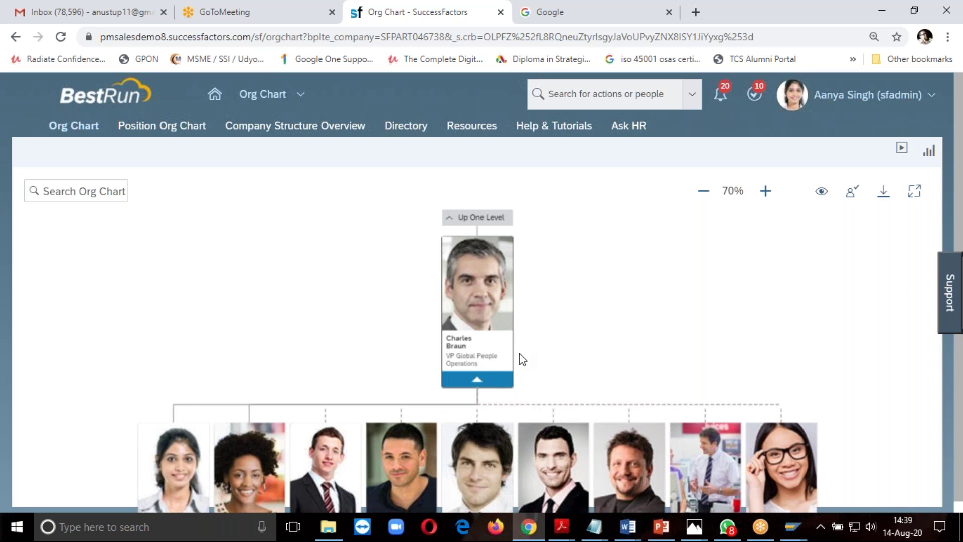
{"action": "scroll", "coordinate": [519, 353], "scroll_direction": "down", "scroll_amount": 3}
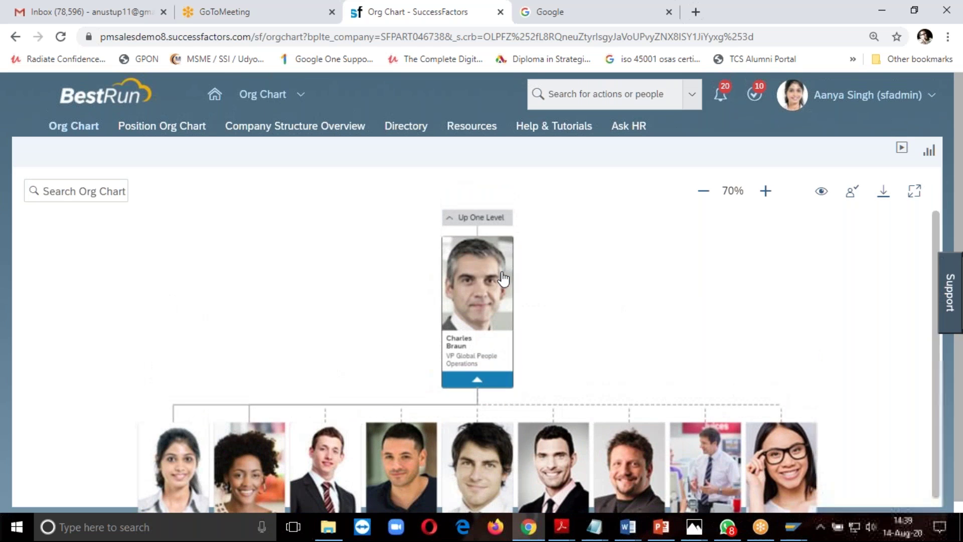
{"action": "left_click", "coordinate": [477, 277]}
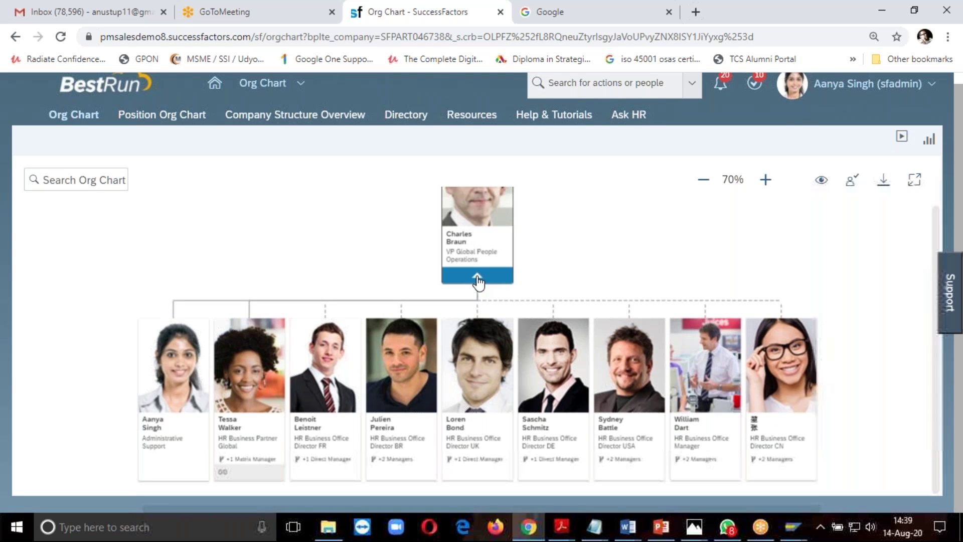
{"action": "left_click", "coordinate": [464, 374]}
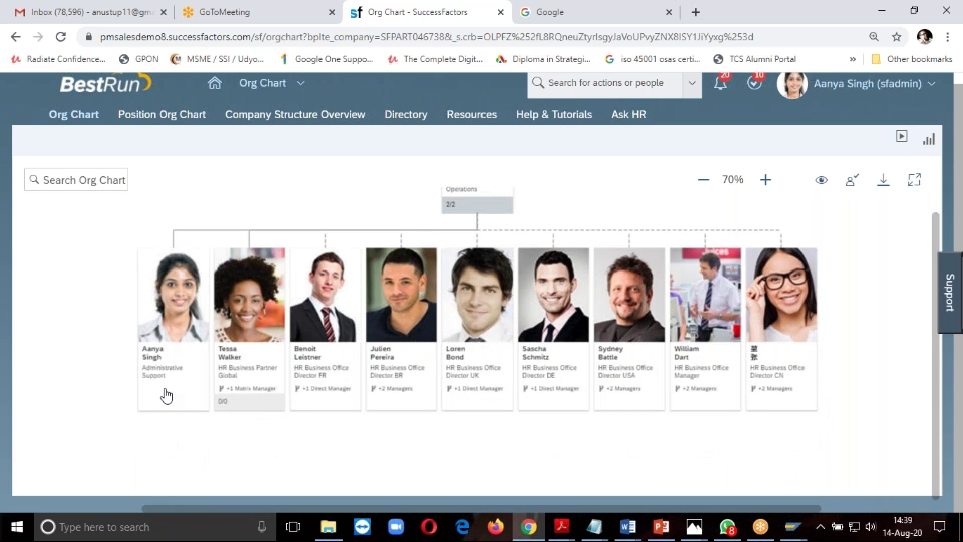
Open an HR Business Partner's matrix manager org chart, then search for that manager by name
{"action": "left_click", "coordinate": [253, 388]}
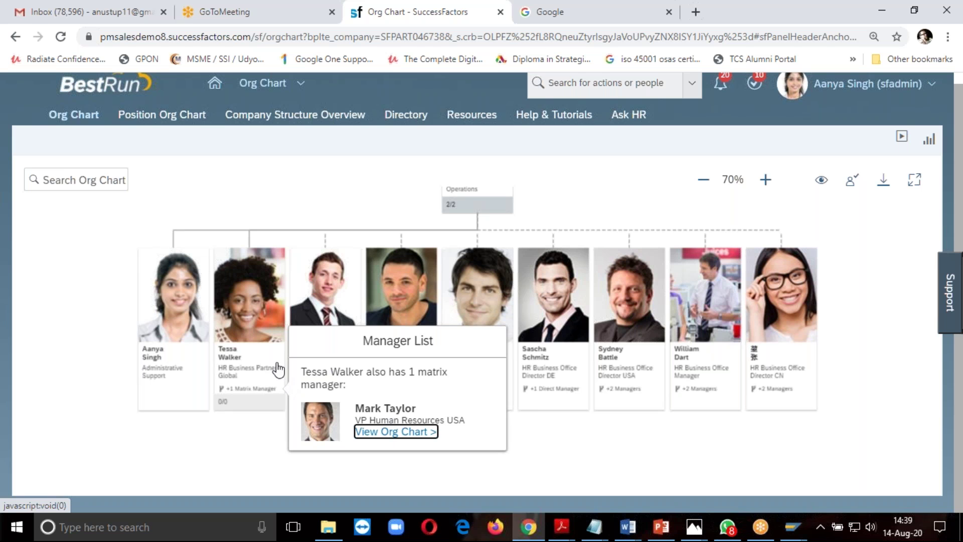
{"action": "left_click", "coordinate": [396, 432]}
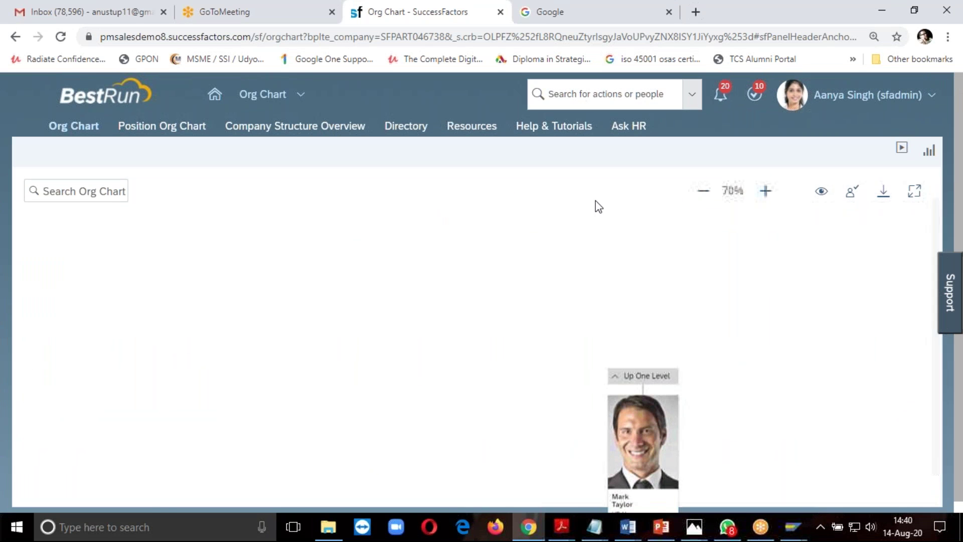
{"action": "left_click", "coordinate": [584, 91]}
{"action": "type", "text": "Mar"}
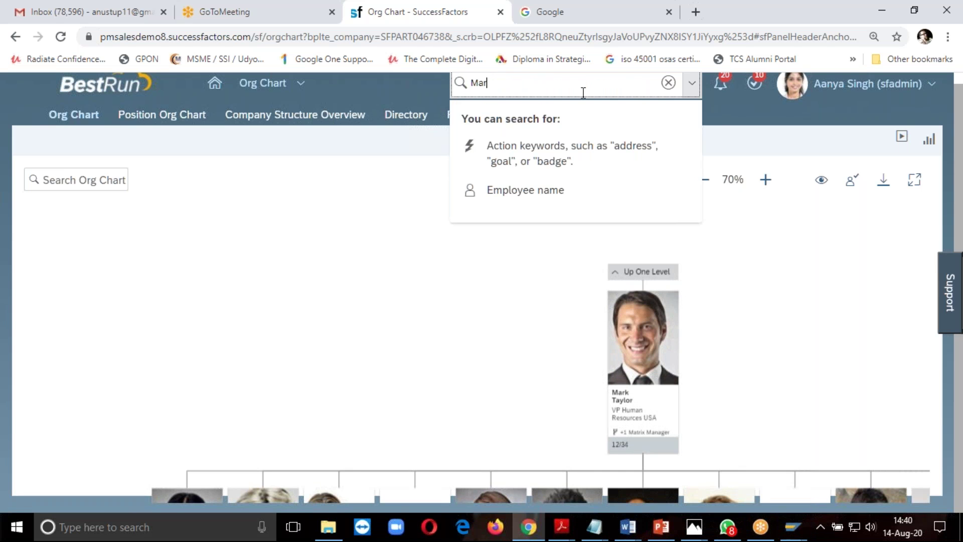
{"action": "type", "text": "k tay"}
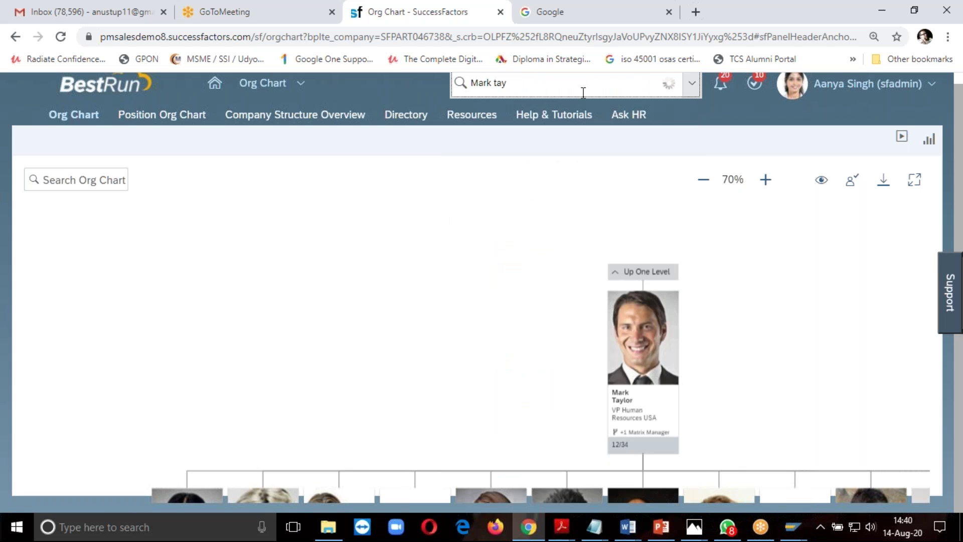
Pick the VP Human Resources USA from the search suggestions to open his profile
{"action": "mouse_move", "coordinate": [555, 135]}
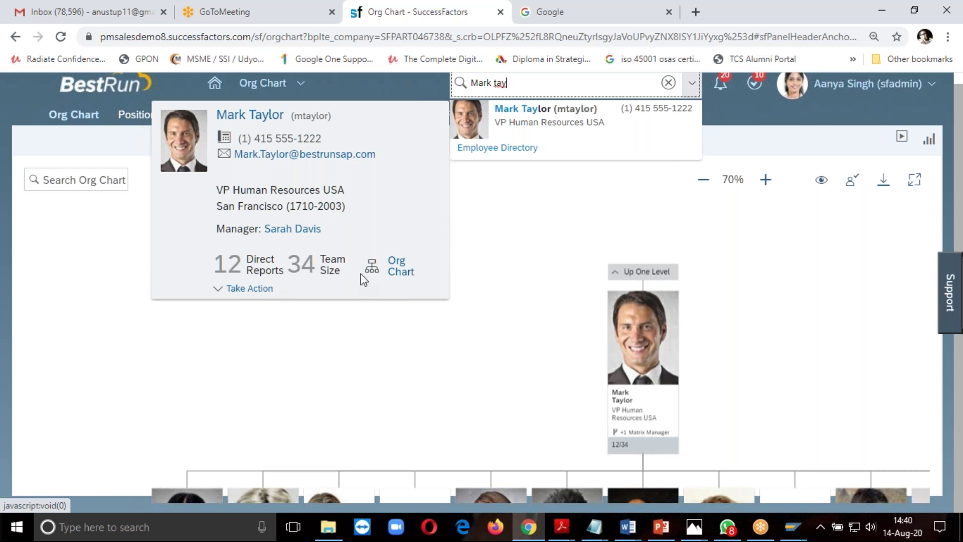
{"action": "left_click", "coordinate": [577, 120]}
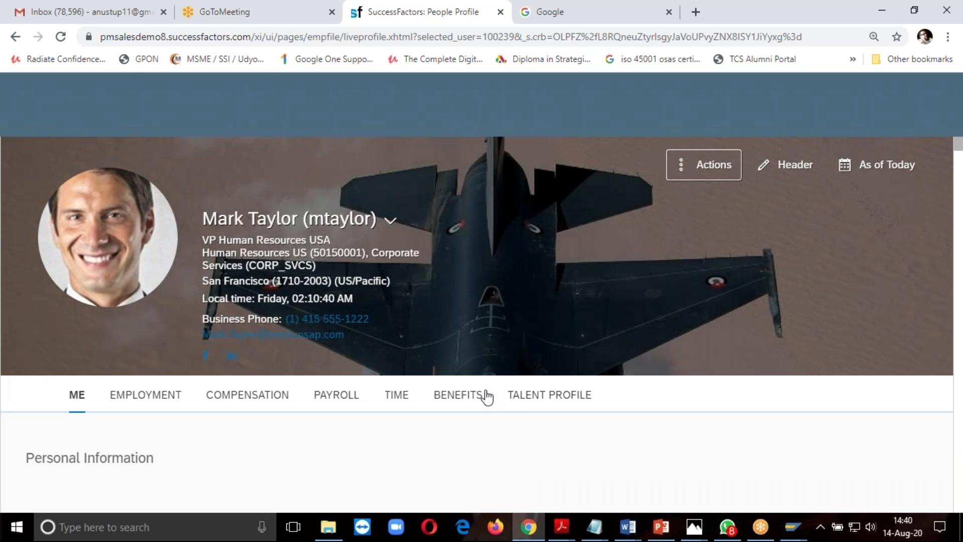
Scroll through the employee's personal details, then switch to their employment details
{"action": "scroll", "coordinate": [119, 401], "scroll_direction": "down", "scroll_amount": 5}
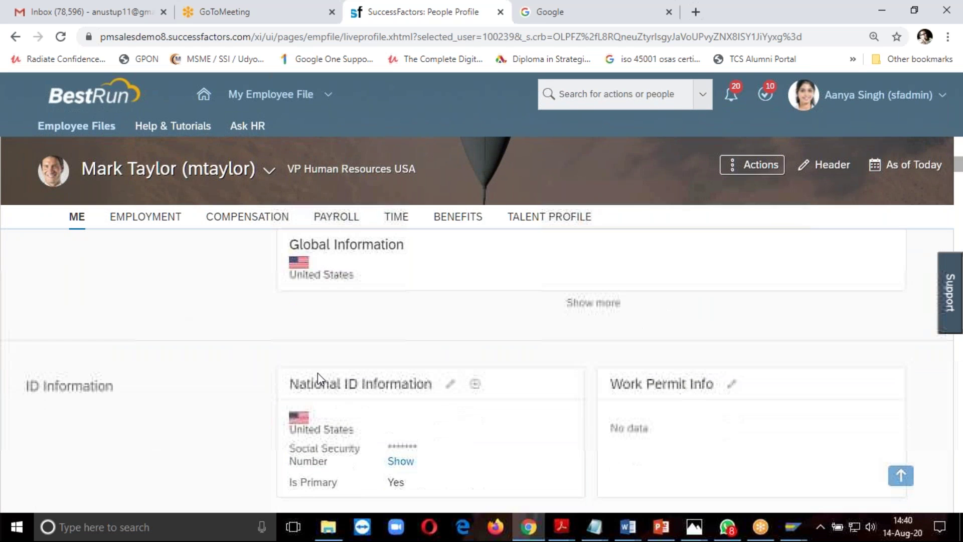
{"action": "scroll", "coordinate": [435, 393], "scroll_direction": "down", "scroll_amount": 2}
{"action": "scroll", "coordinate": [527, 354], "scroll_direction": "down", "scroll_amount": 4}
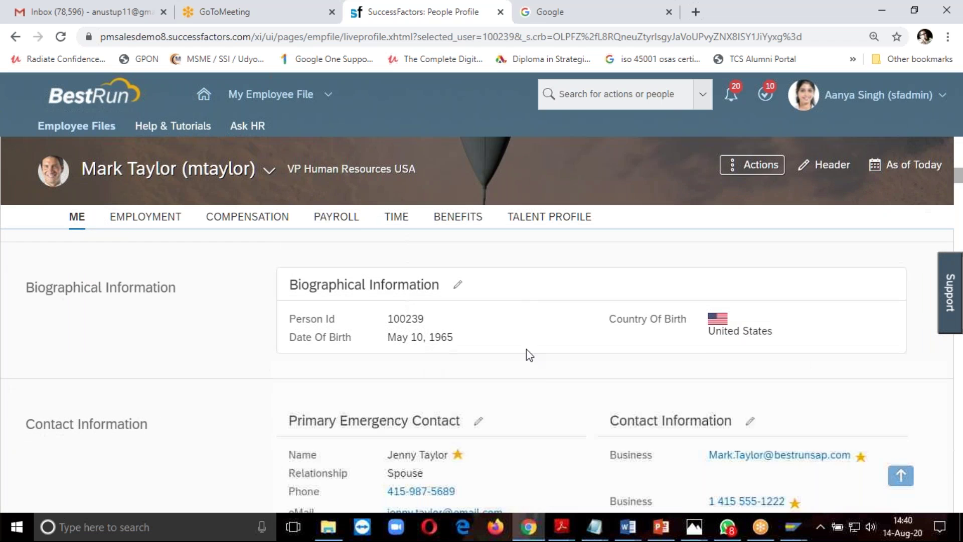
{"action": "scroll", "coordinate": [695, 376], "scroll_direction": "down", "scroll_amount": 3}
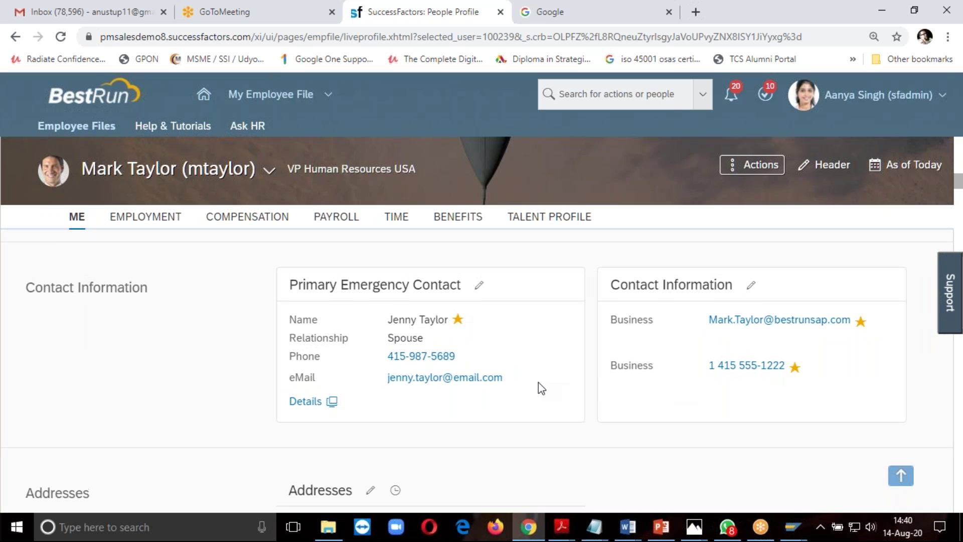
{"action": "scroll", "coordinate": [431, 376], "scroll_direction": "down", "scroll_amount": 5}
{"action": "scroll", "coordinate": [453, 380], "scroll_direction": "up", "scroll_amount": 12}
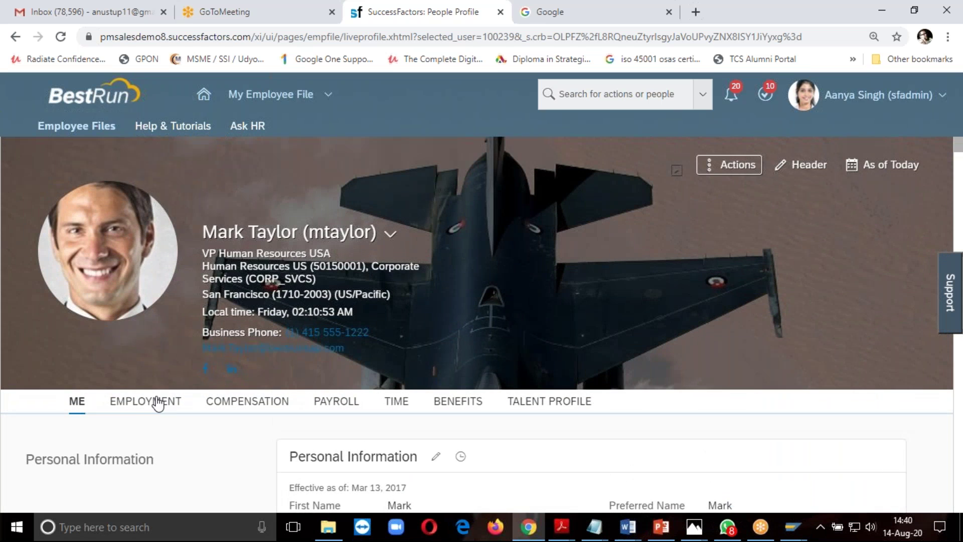
{"action": "left_click", "coordinate": [145, 401]}
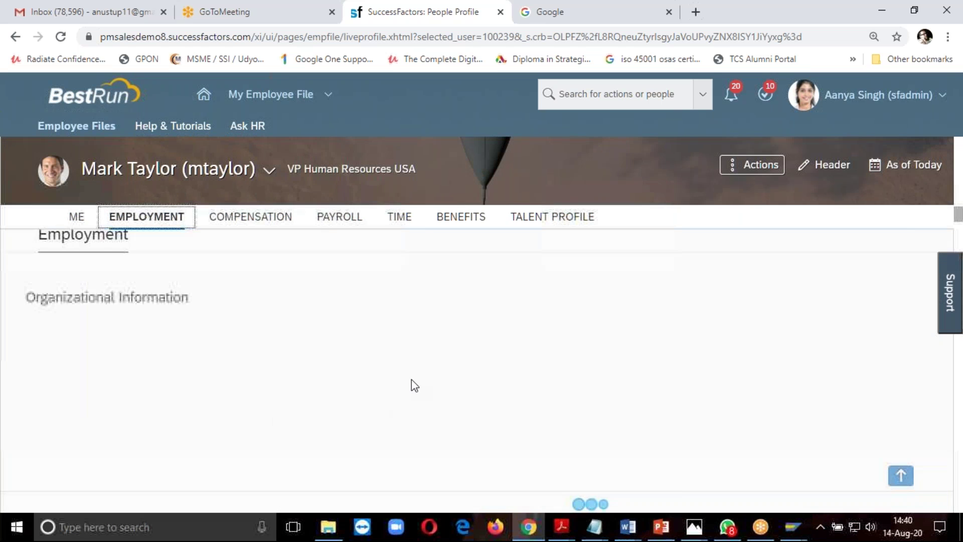
Show the compensation details: 120,000 USD annualized salary, 100.82% compa ratio
{"action": "scroll", "coordinate": [432, 381], "scroll_direction": "up", "scroll_amount": 5}
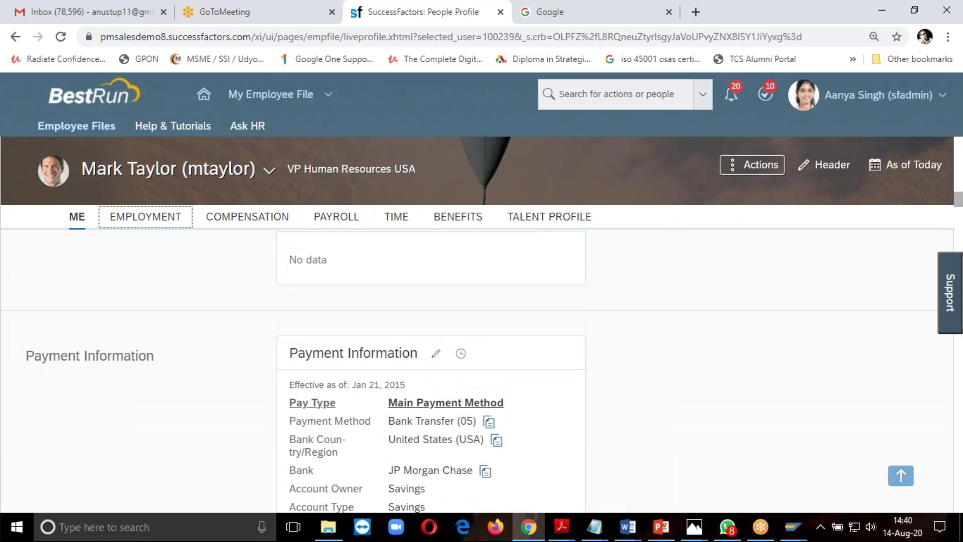
{"action": "scroll", "coordinate": [456, 466], "scroll_direction": "up", "scroll_amount": 10}
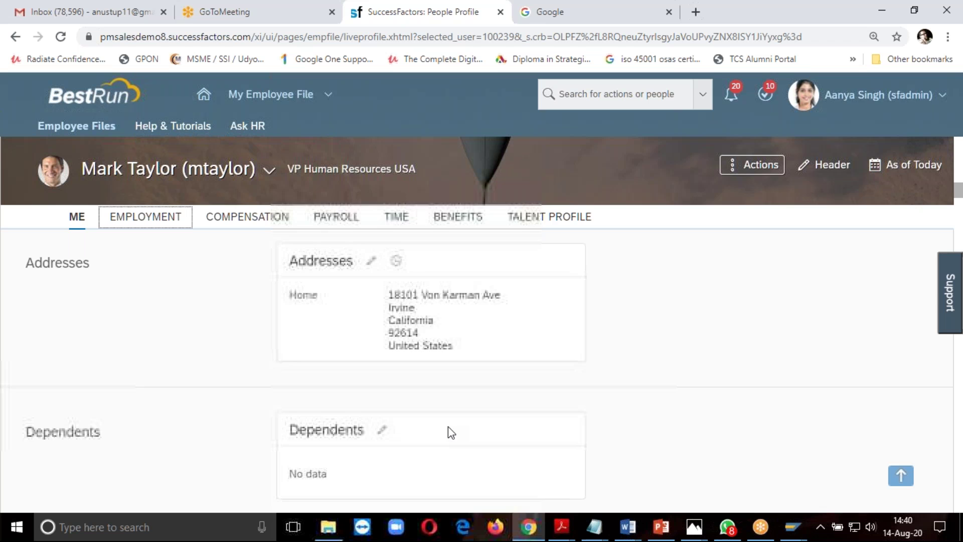
{"action": "scroll", "coordinate": [701, 374], "scroll_direction": "up", "scroll_amount": 3}
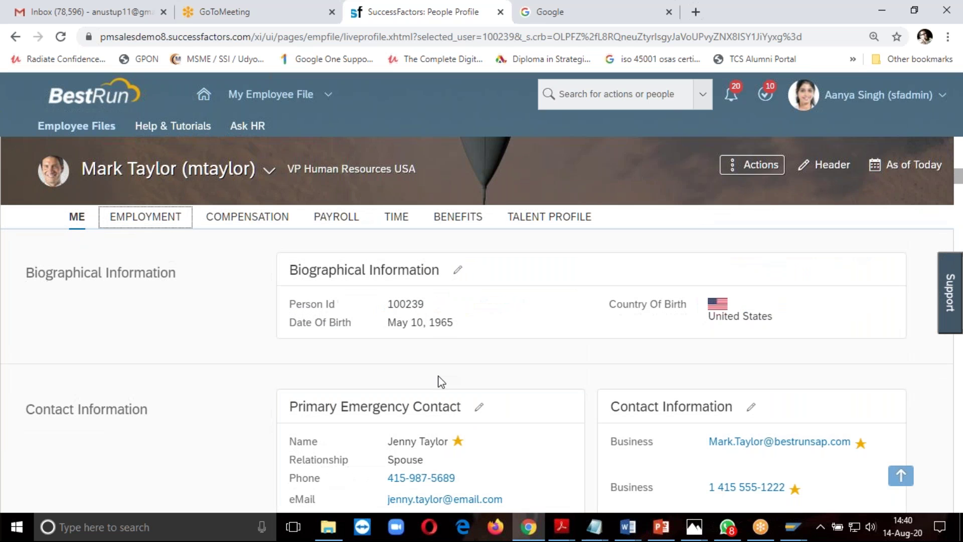
{"action": "left_click", "coordinate": [253, 221]}
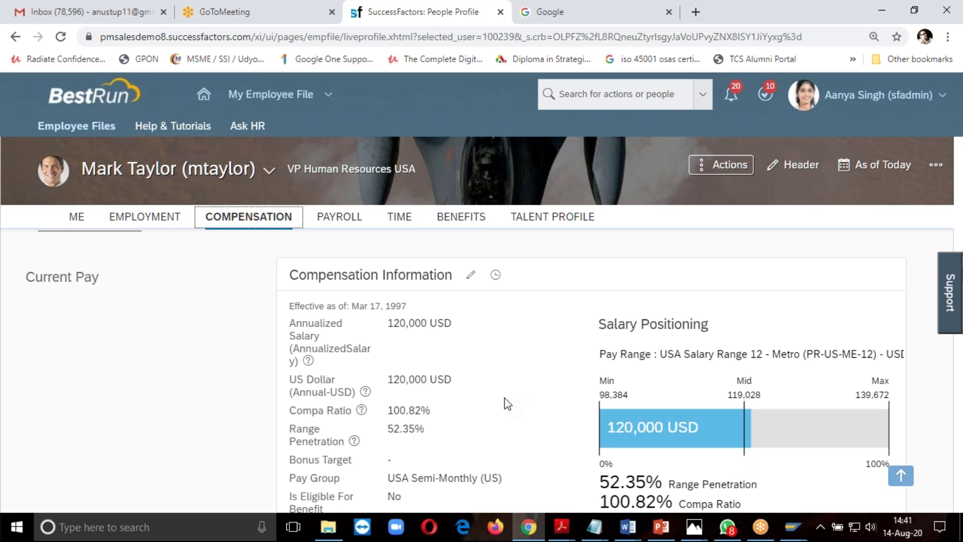
Check pay group USA Semi-Monthly and benefits rate 0, then start a header search for actions or people
{"action": "left_click", "coordinate": [368, 36]}
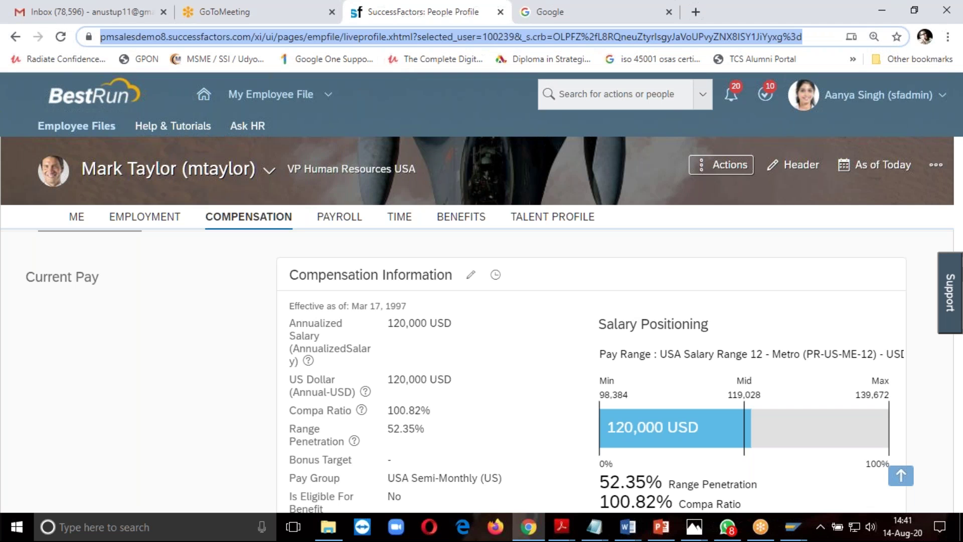
{"action": "scroll", "coordinate": [571, 323], "scroll_direction": "down", "scroll_amount": 2}
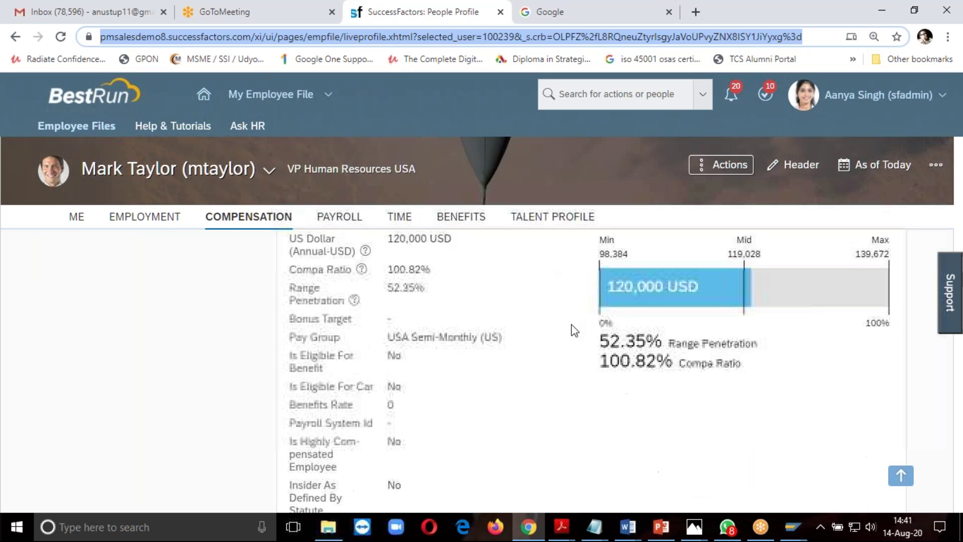
{"action": "scroll", "coordinate": [571, 324], "scroll_direction": "up", "scroll_amount": 1}
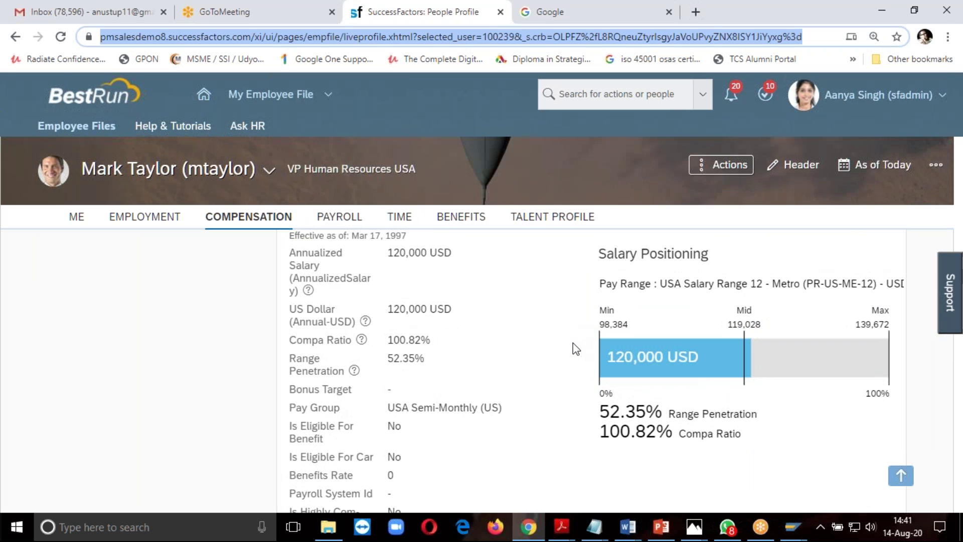
{"action": "left_click", "coordinate": [620, 98]}
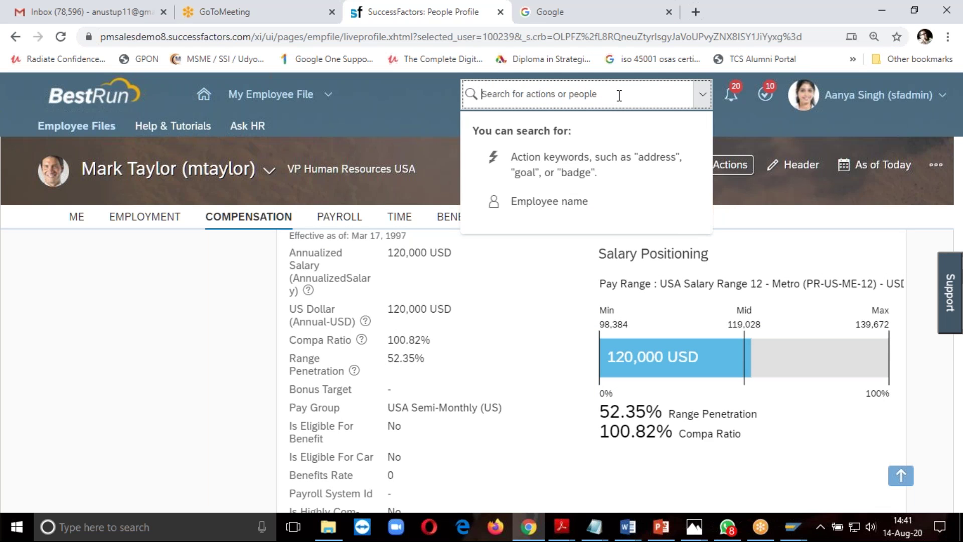
Search 'Manage pass' to open Password & Login Policy Settings (length 2–18), then search 'pa' again
{"action": "type", "text": "Manage pass"}
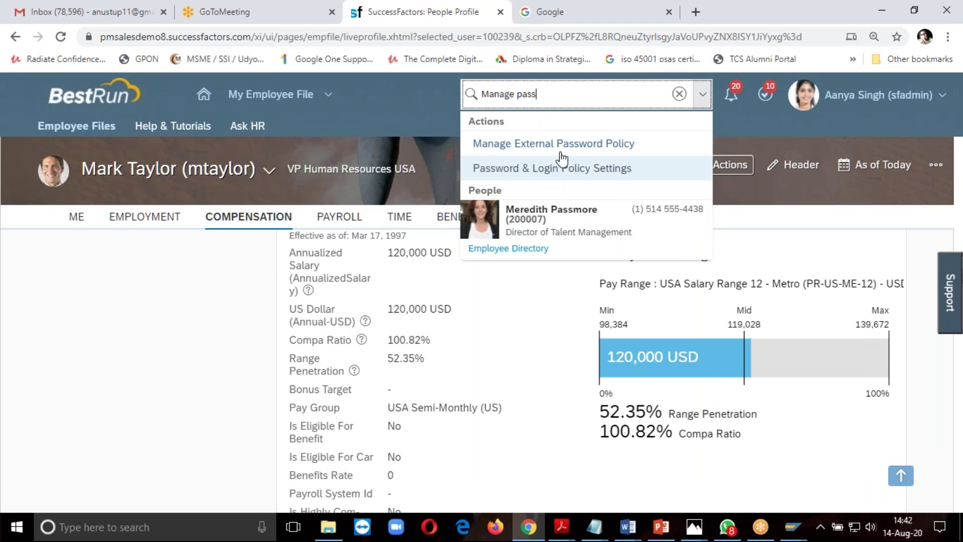
{"action": "left_click", "coordinate": [564, 170]}
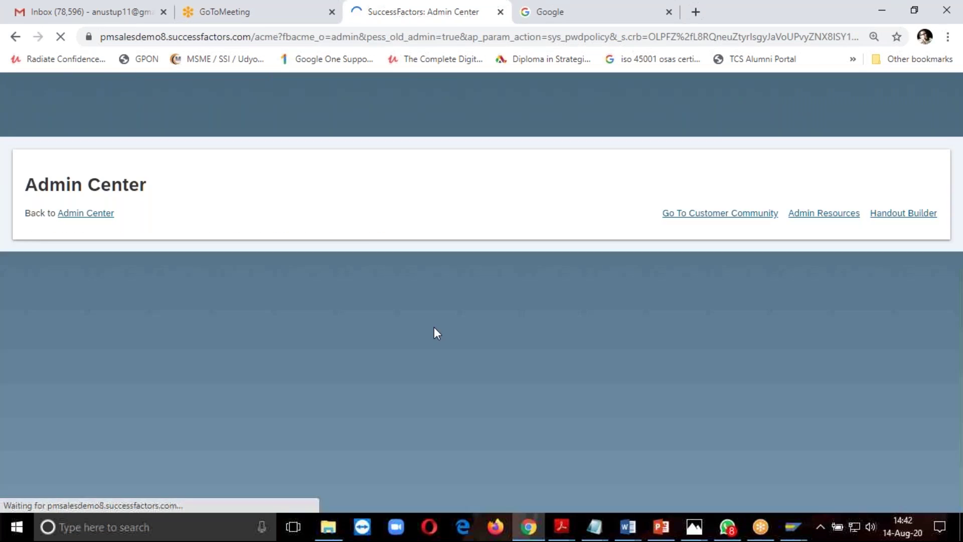
{"action": "scroll", "coordinate": [435, 327], "scroll_direction": "down", "scroll_amount": 3}
{"action": "scroll", "coordinate": [421, 246], "scroll_direction": "down", "scroll_amount": 7}
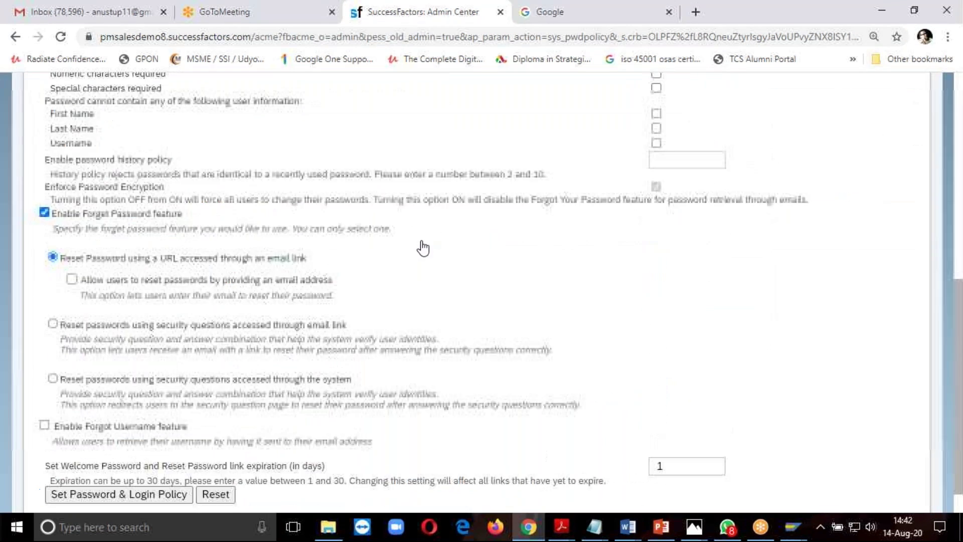
{"action": "left_click", "coordinate": [105, 457]}
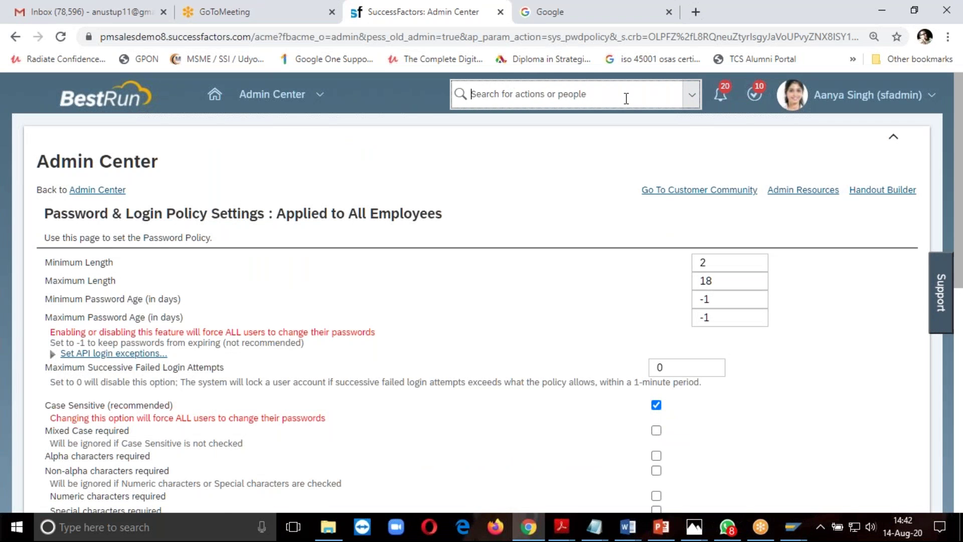
{"action": "type", "text": "pass"}
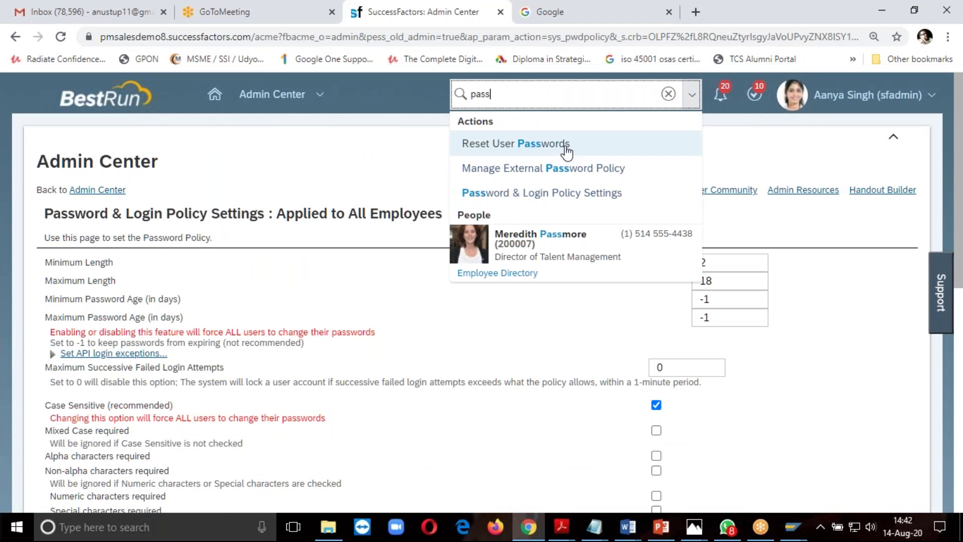
Open Reset User Passwords and search for the employee by first name
{"action": "left_click", "coordinate": [566, 146]}
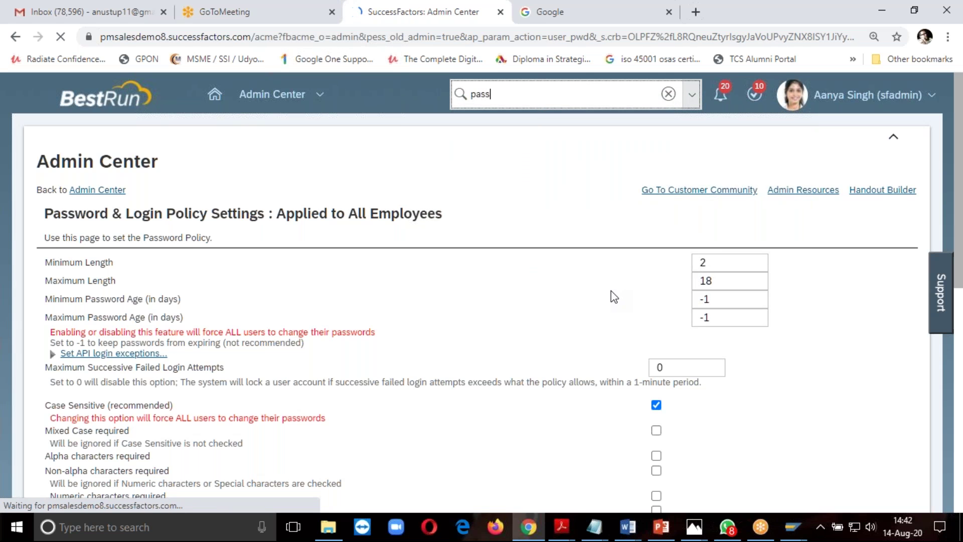
{"action": "scroll", "coordinate": [522, 327], "scroll_direction": "down", "scroll_amount": 1}
{"action": "left_click", "coordinate": [221, 379]}
{"action": "left_click", "coordinate": [192, 361]}
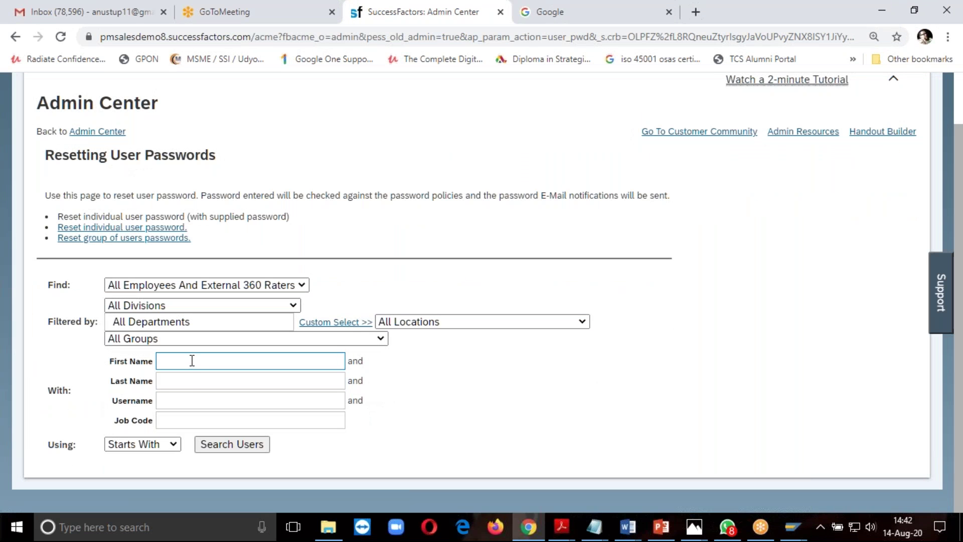
{"action": "left_click", "coordinate": [223, 359]}
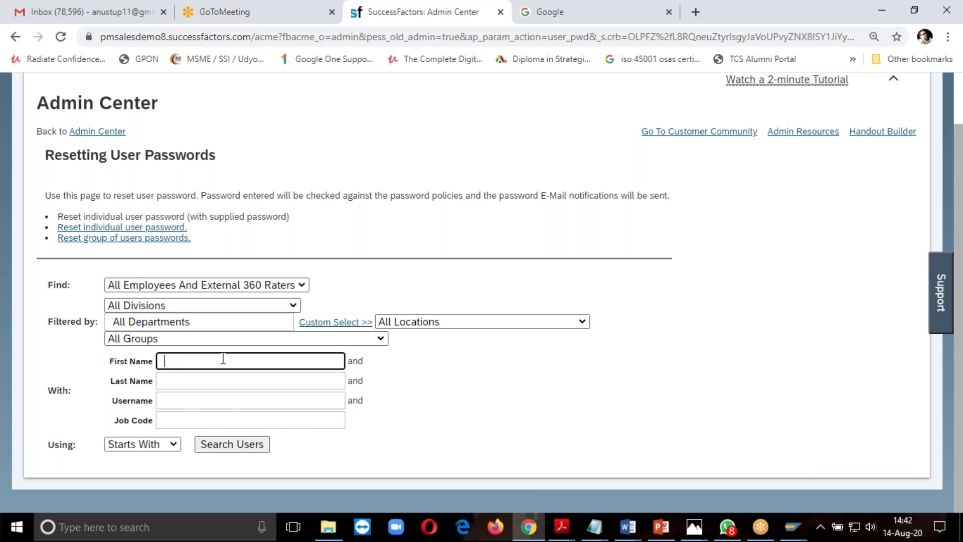
{"action": "type", "text": "T"}
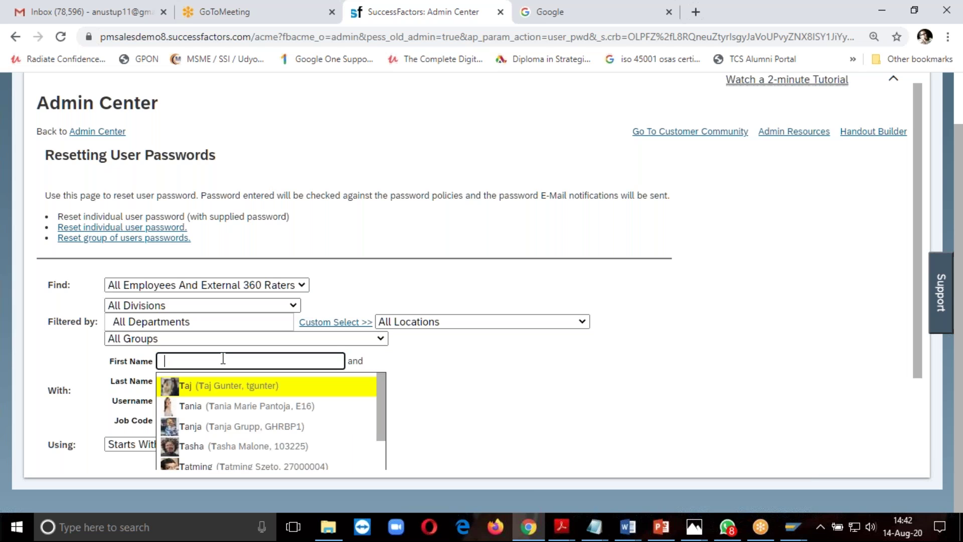
{"action": "type", "text": "ta"}
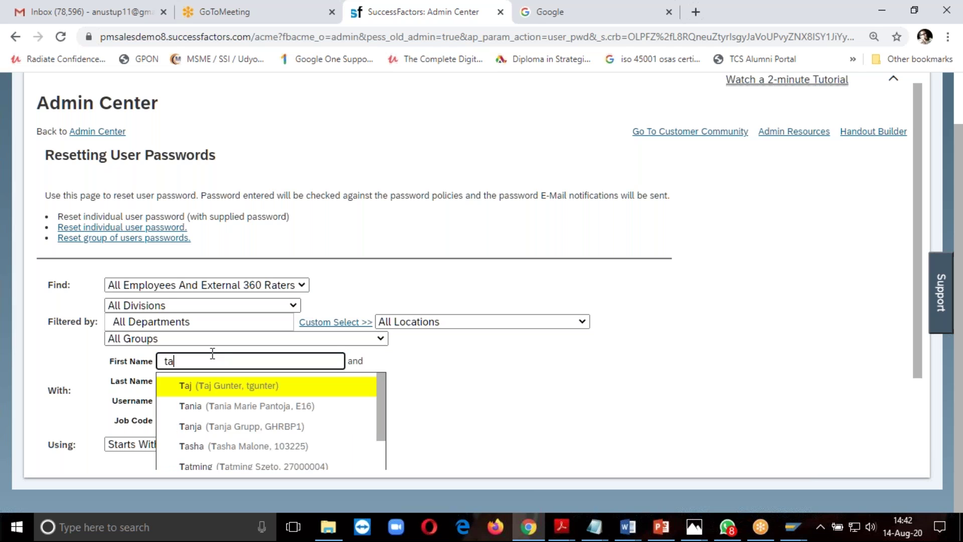
{"action": "left_click", "coordinate": [221, 385]}
{"action": "left_click", "coordinate": [213, 453]}
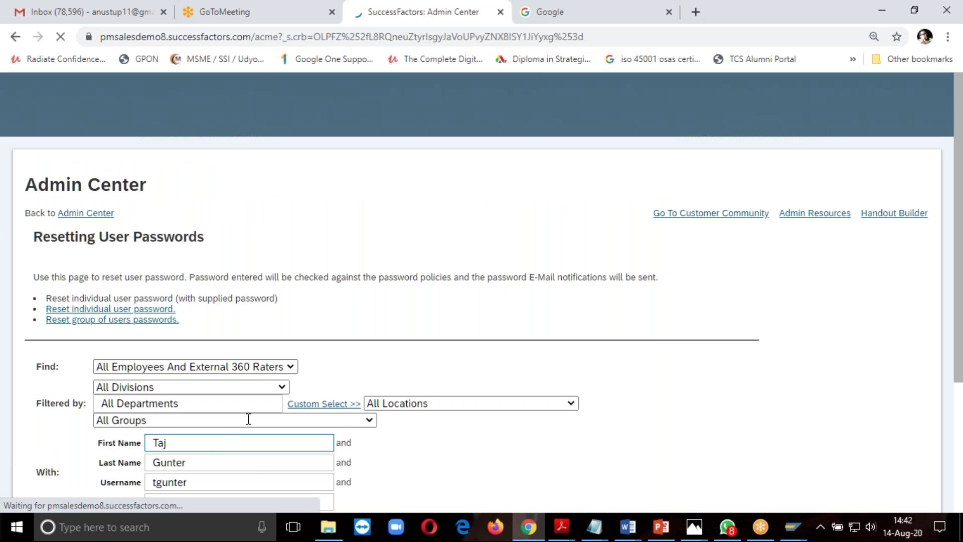
Select the matching user, set and confirm a new password, reset it, and return to Admin Center
{"action": "scroll", "coordinate": [279, 398], "scroll_direction": "down", "scroll_amount": 3}
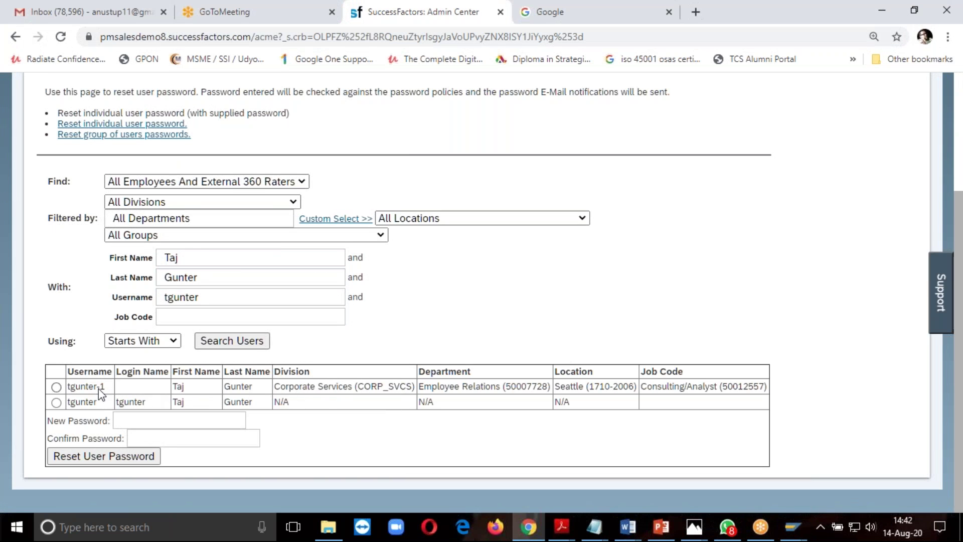
{"action": "left_click", "coordinate": [56, 387]}
{"action": "left_click", "coordinate": [174, 416]}
{"action": "left_click", "coordinate": [148, 440]}
{"action": "left_click", "coordinate": [91, 456]}
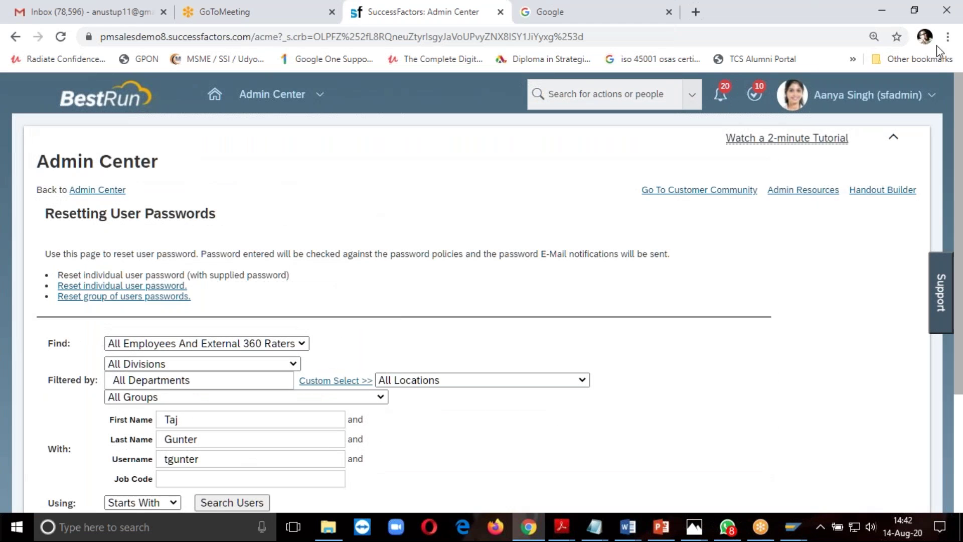
{"action": "left_click", "coordinate": [868, 95]}
{"action": "left_click", "coordinate": [812, 170]}
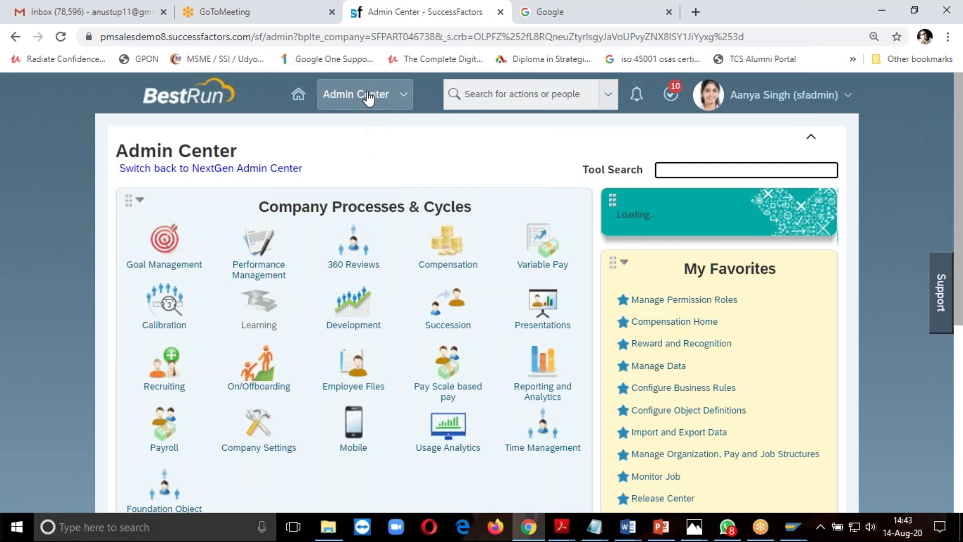
Review the Performance My Forms inbox, then go to Workforce Planning from the module menu
{"action": "left_click", "coordinate": [368, 97]}
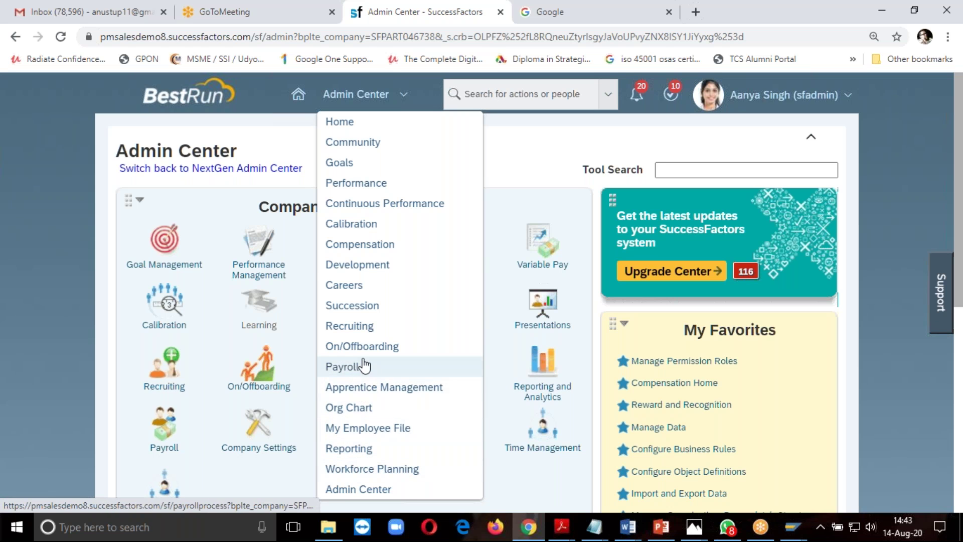
{"action": "left_click", "coordinate": [392, 183]}
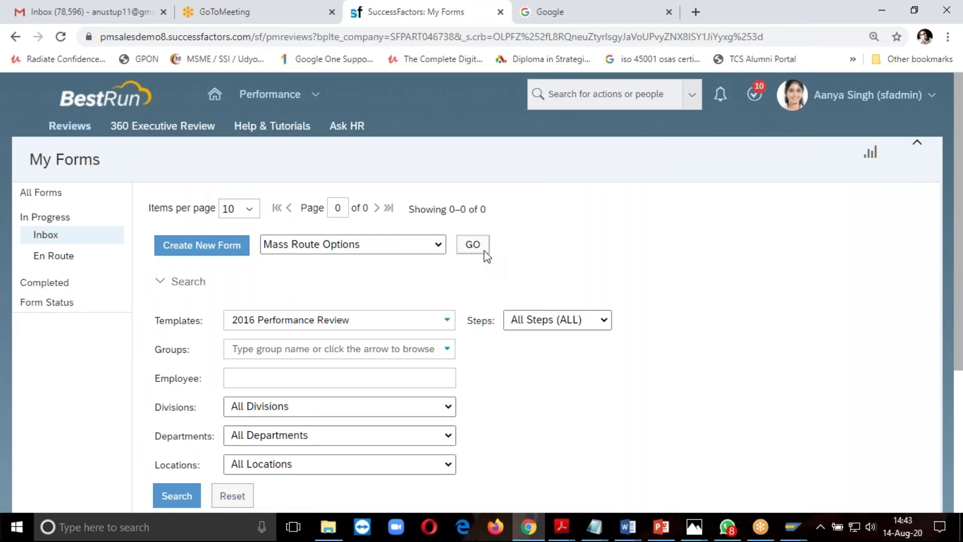
{"action": "scroll", "coordinate": [247, 300], "scroll_direction": "down", "scroll_amount": 4}
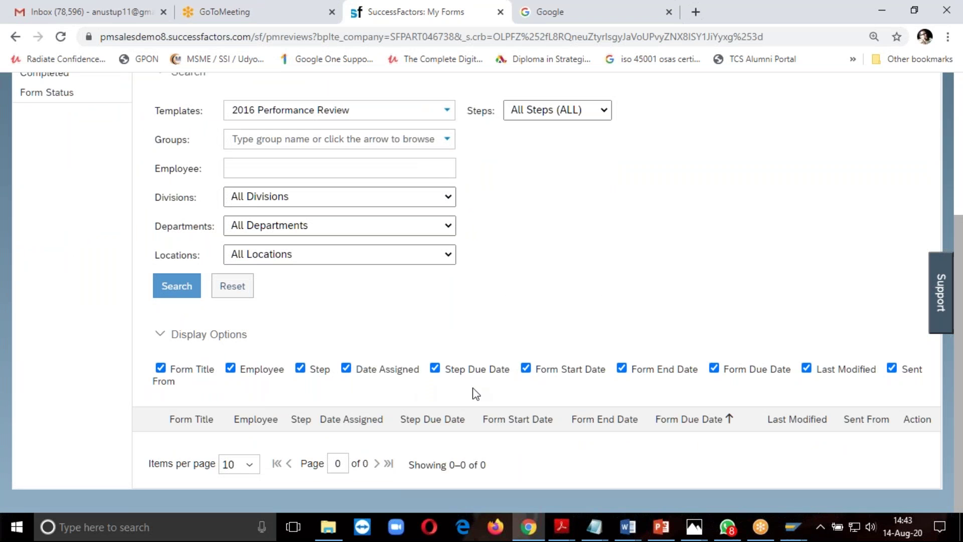
{"action": "scroll", "coordinate": [682, 399], "scroll_direction": "up", "scroll_amount": 4}
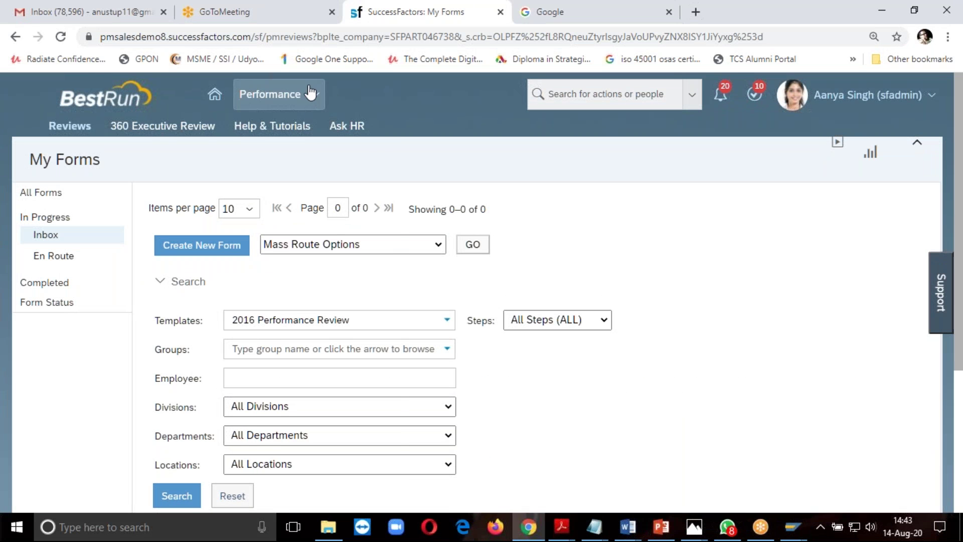
{"action": "left_click", "coordinate": [305, 110]}
{"action": "left_click", "coordinate": [337, 470]}
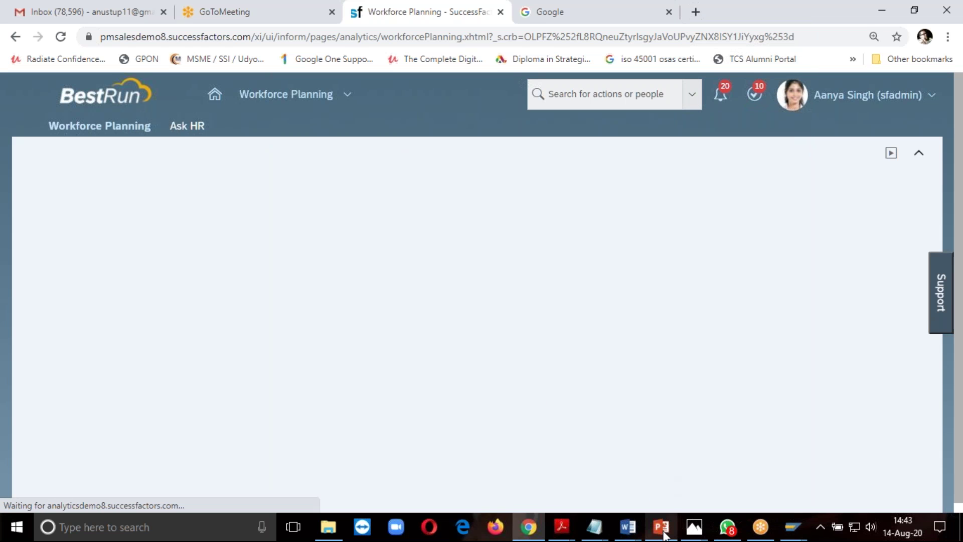
Try the Workforce Planning login's username and password fields, then switch to the PowerPoint deck
{"action": "mouse_move", "coordinate": [665, 535]}
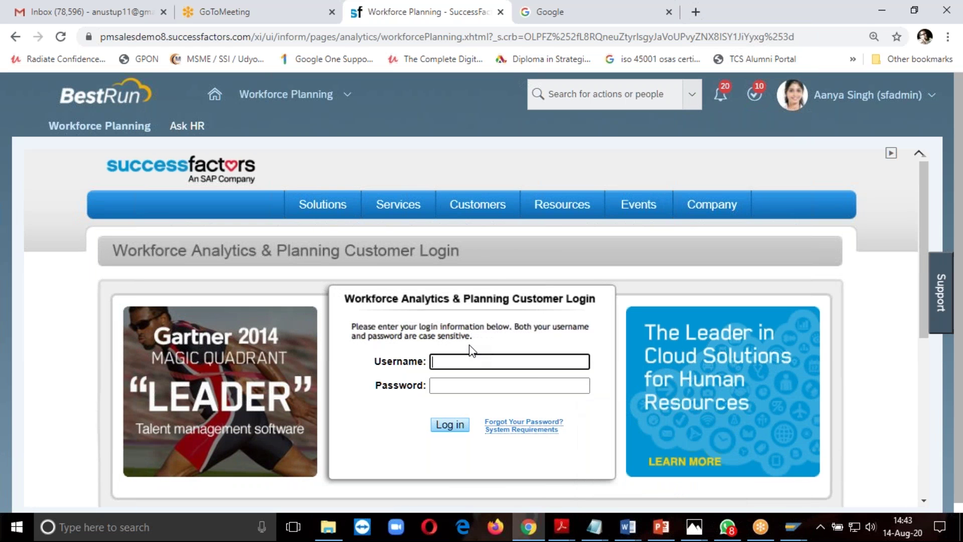
{"action": "scroll", "coordinate": [471, 350], "scroll_direction": "down", "scroll_amount": 2}
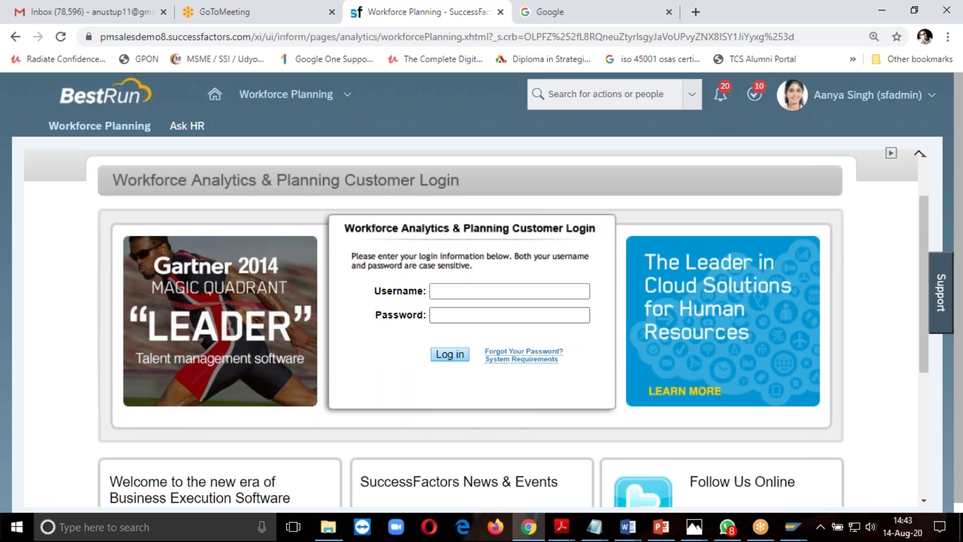
{"action": "left_click", "coordinate": [450, 295]}
{"action": "left_click", "coordinate": [448, 318]}
{"action": "left_click", "coordinate": [455, 290]}
{"action": "left_click", "coordinate": [466, 315]}
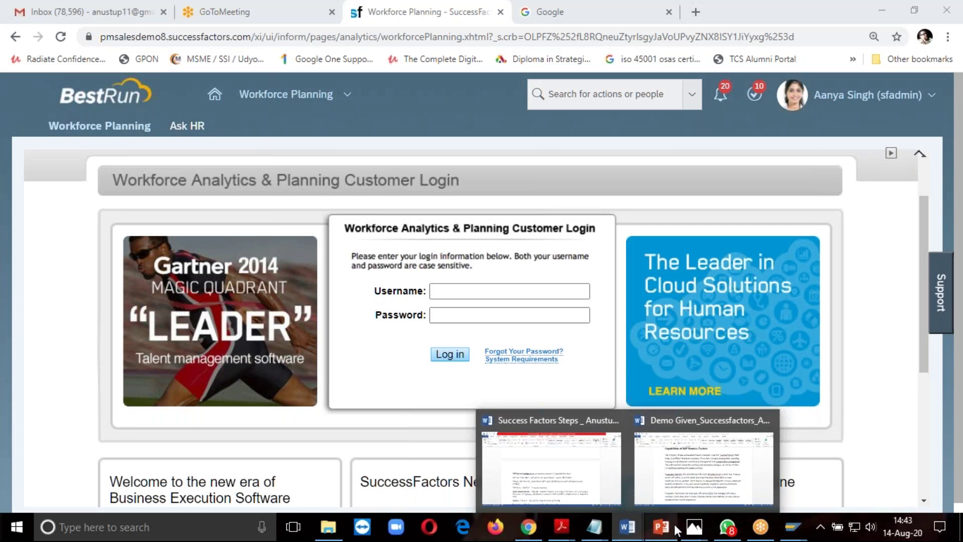
{"action": "key", "text": "alt+Tab"}
Move from slide 2 to slide 3, 'HCM System need also to change', zooming in and out
{"action": "left_click", "coordinate": [41, 186]}
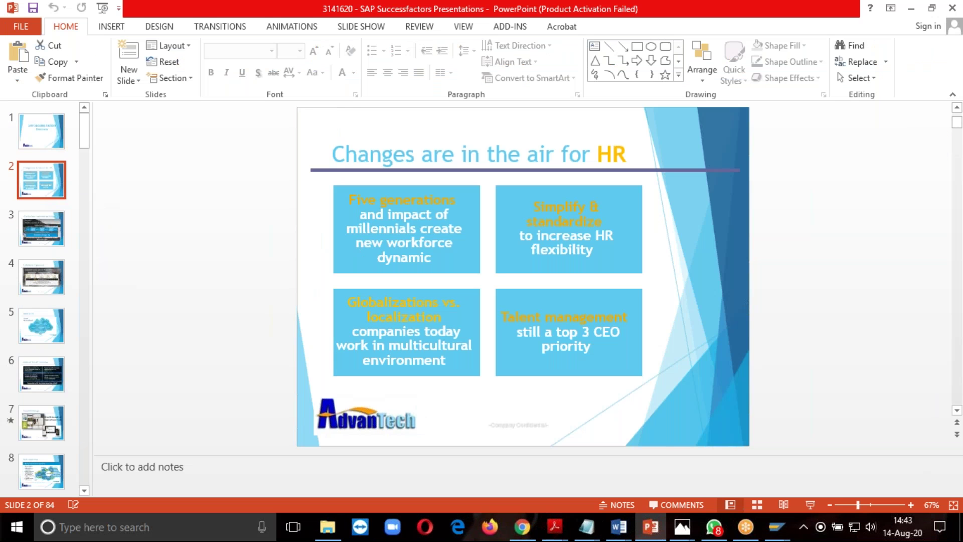
{"action": "left_click", "coordinate": [38, 229]}
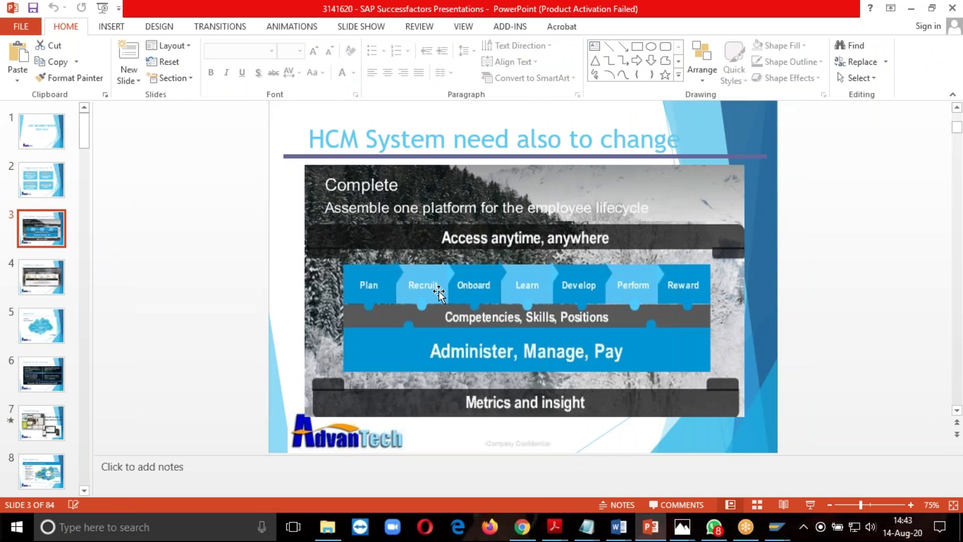
{"action": "scroll", "coordinate": [439, 293], "scroll_direction": "up", "scroll_amount": 3}
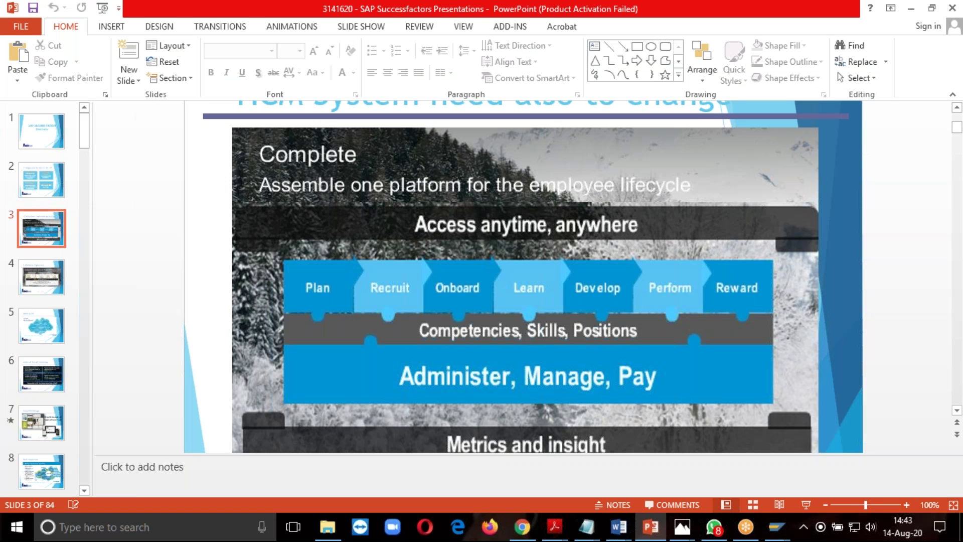
{"action": "scroll", "coordinate": [376, 332], "scroll_direction": "down", "scroll_amount": 3}
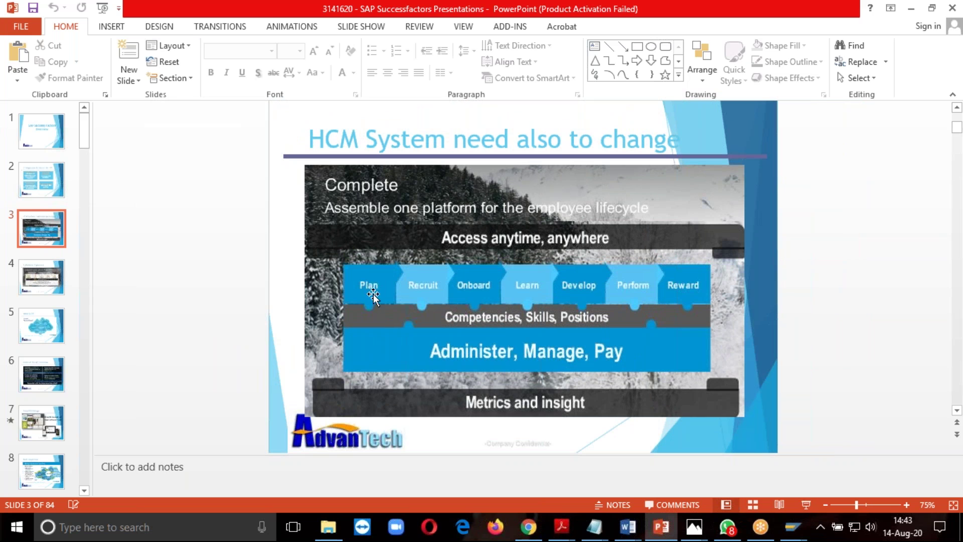
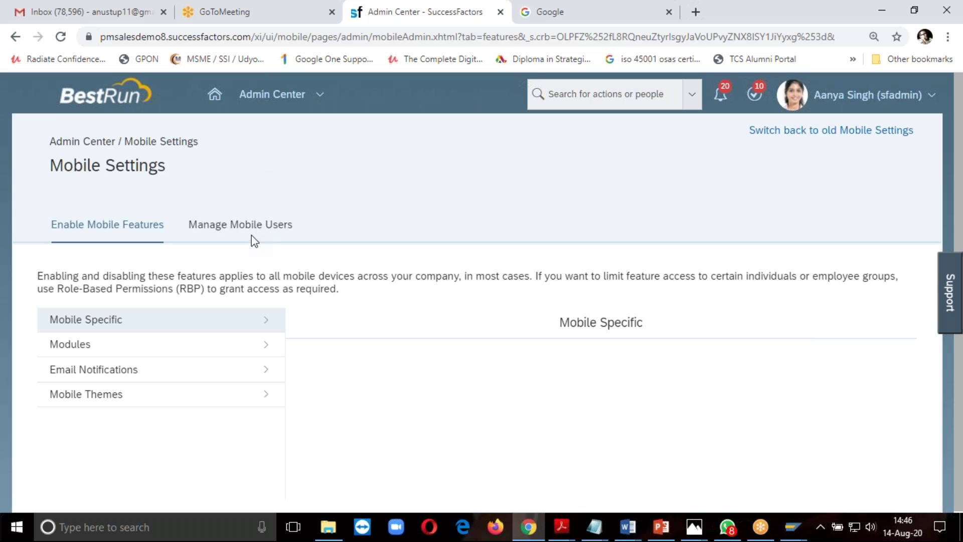
Open the Mobile Specific settings and decline turning on Mobile Policy Notifications
{"action": "left_click", "coordinate": [150, 346]}
{"action": "left_click", "coordinate": [155, 324]}
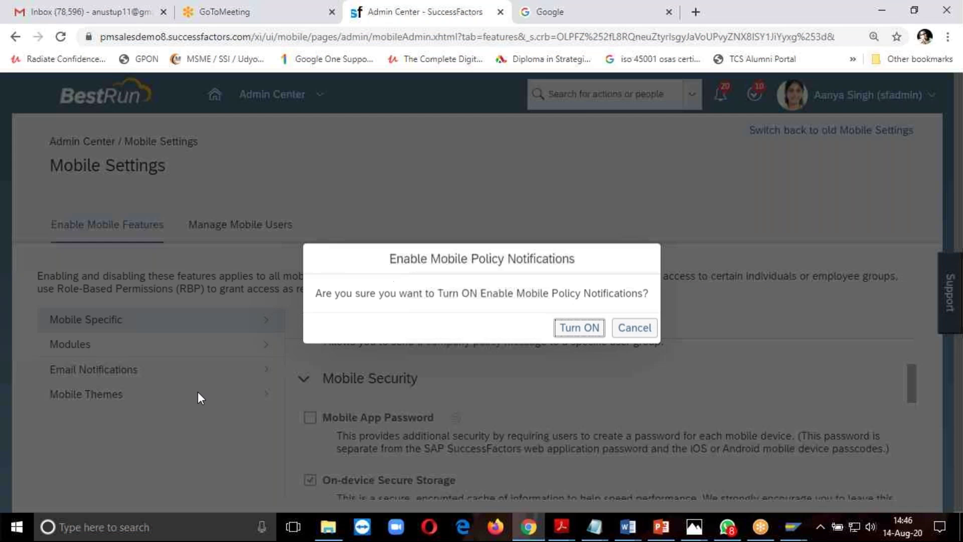
{"action": "left_click", "coordinate": [633, 328]}
Check the empty Manage Mobile Users list, return to Enable Mobile Features, and open the module menu
{"action": "left_click", "coordinate": [255, 229]}
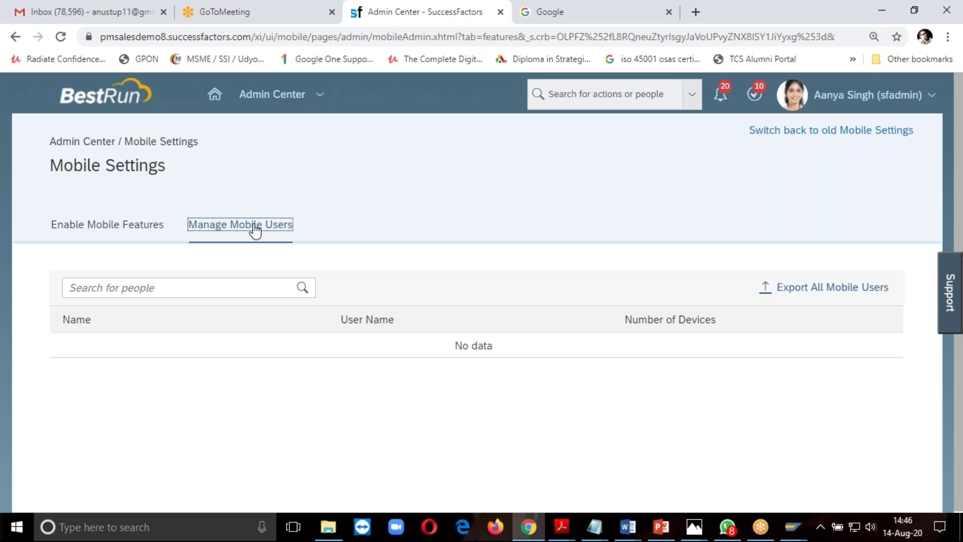
{"action": "left_click", "coordinate": [100, 230]}
{"action": "left_click", "coordinate": [258, 227]}
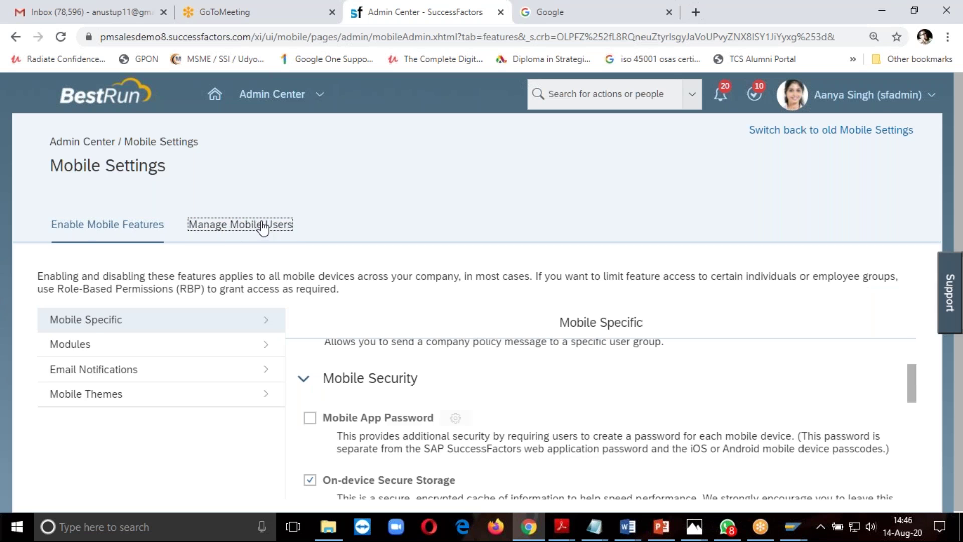
{"action": "left_click", "coordinate": [125, 225]}
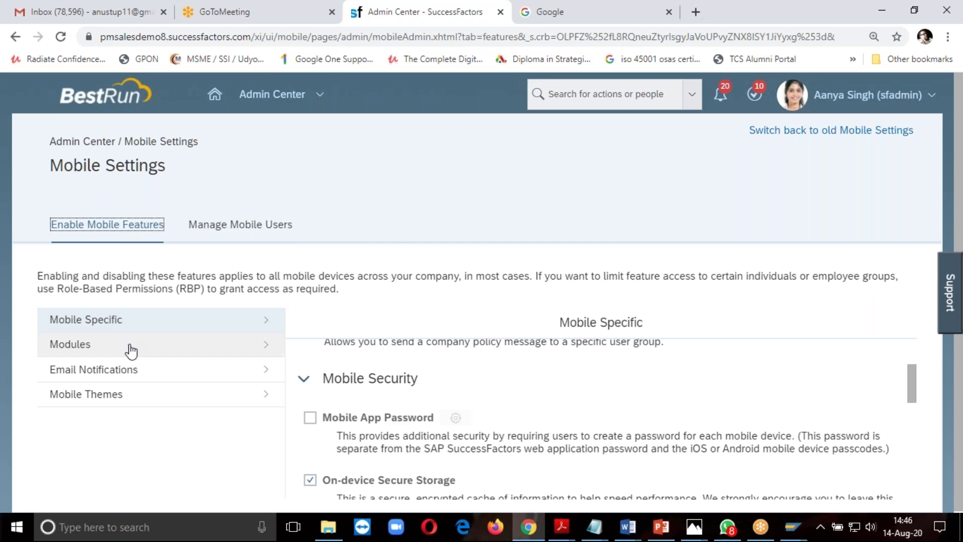
{"action": "left_click", "coordinate": [270, 96]}
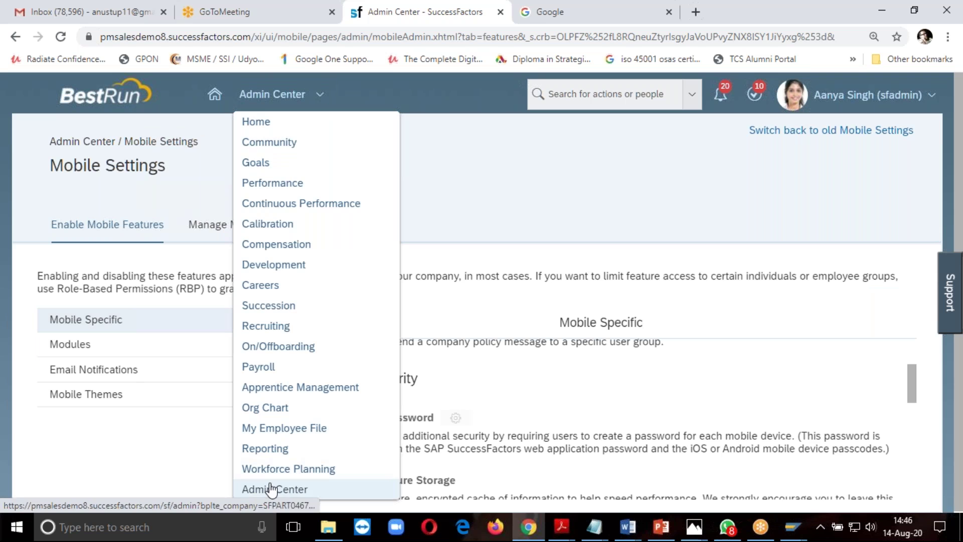
Go to the Admin Center home page, then bring the SAP Display IMG window forward
{"action": "left_click", "coordinate": [274, 488]}
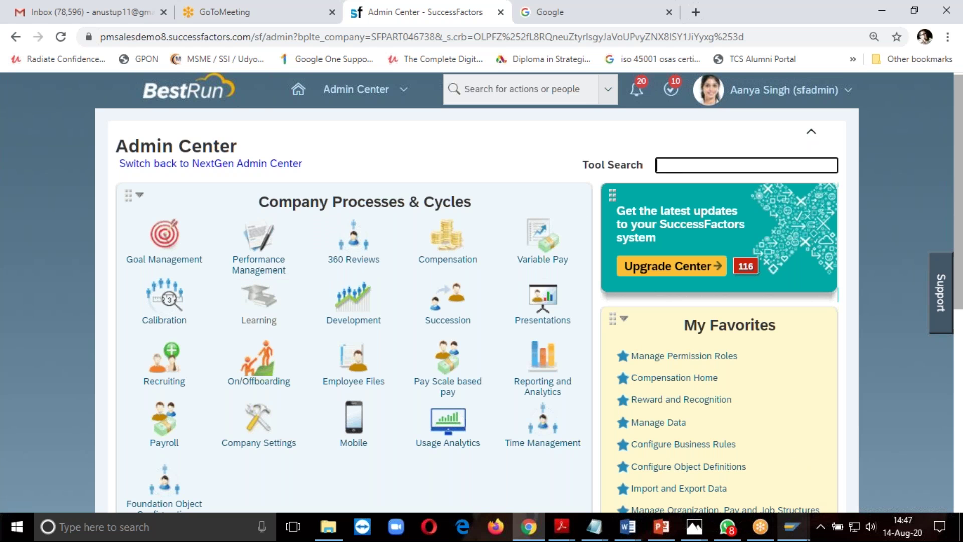
{"action": "left_click", "coordinate": [792, 526]}
{"action": "left_click", "coordinate": [837, 489]}
Under Recruitment > Basic Settings, review the PRELI internal-applicants integration feature, then return to the IMG
{"action": "scroll", "coordinate": [170, 307], "scroll_direction": "up", "scroll_amount": 1}
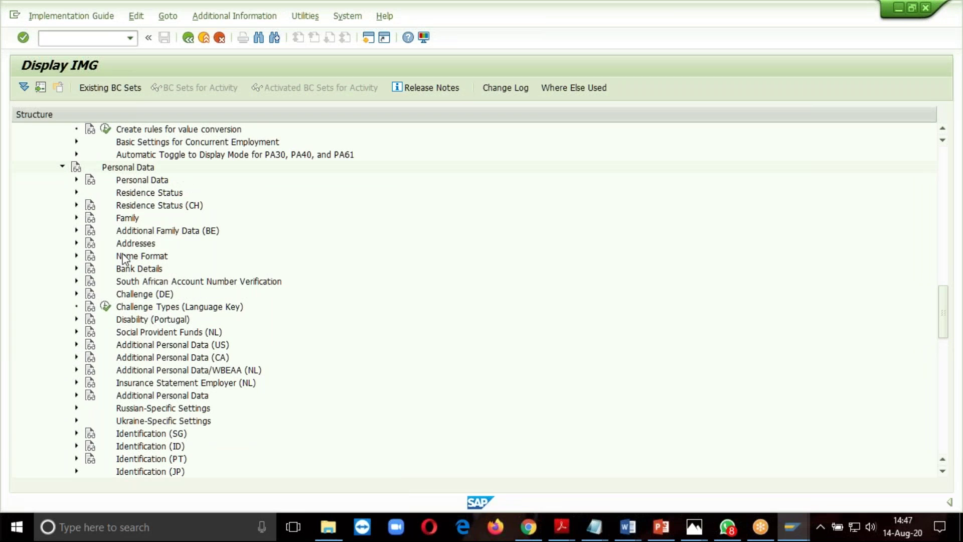
{"action": "left_click", "coordinate": [62, 166]}
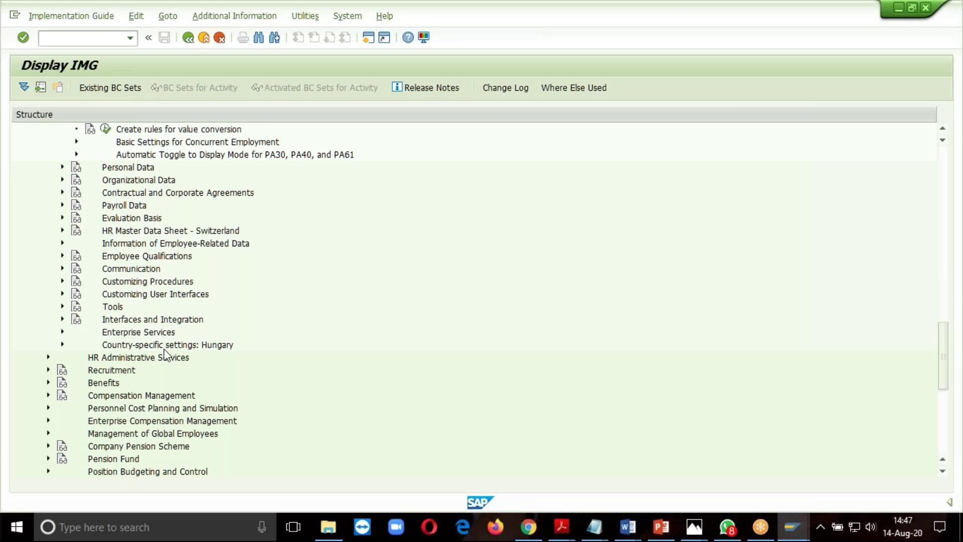
{"action": "left_click", "coordinate": [48, 370]}
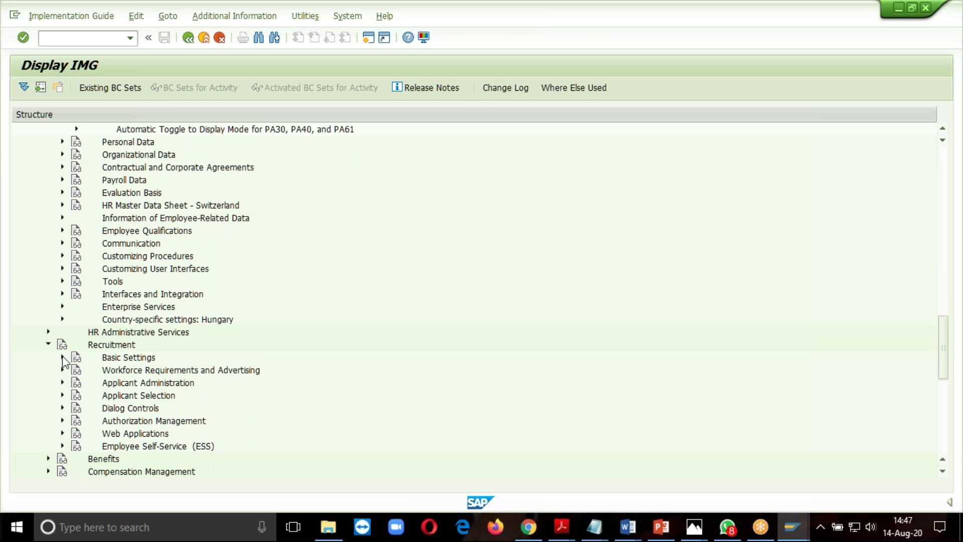
{"action": "left_click", "coordinate": [63, 357]}
{"action": "left_click", "coordinate": [106, 370]}
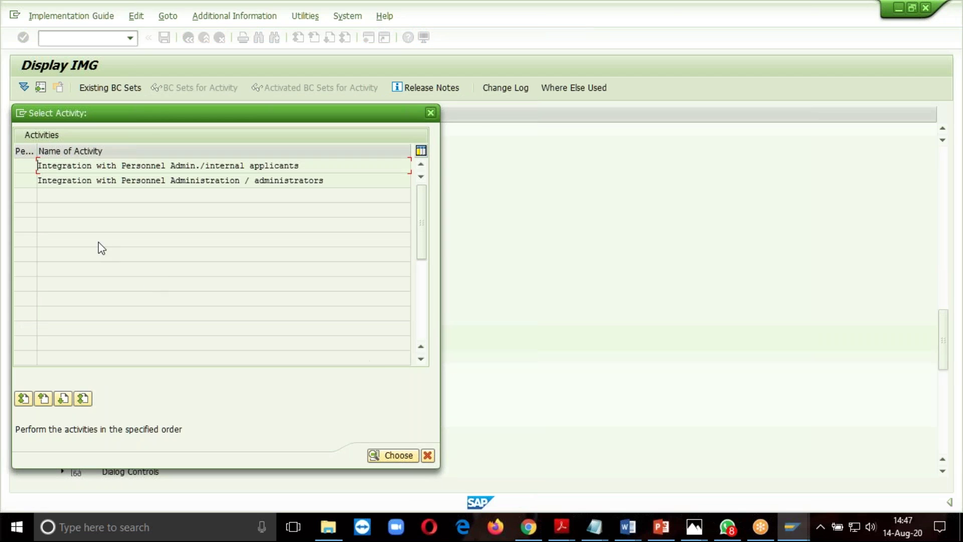
{"action": "key", "text": "Return"}
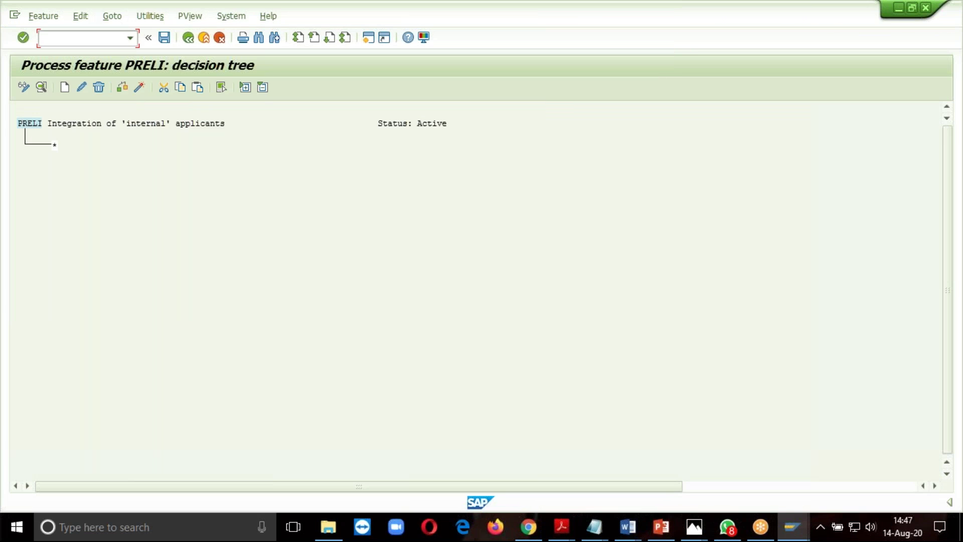
{"action": "left_click", "coordinate": [64, 87]}
{"action": "left_click", "coordinate": [188, 38]}
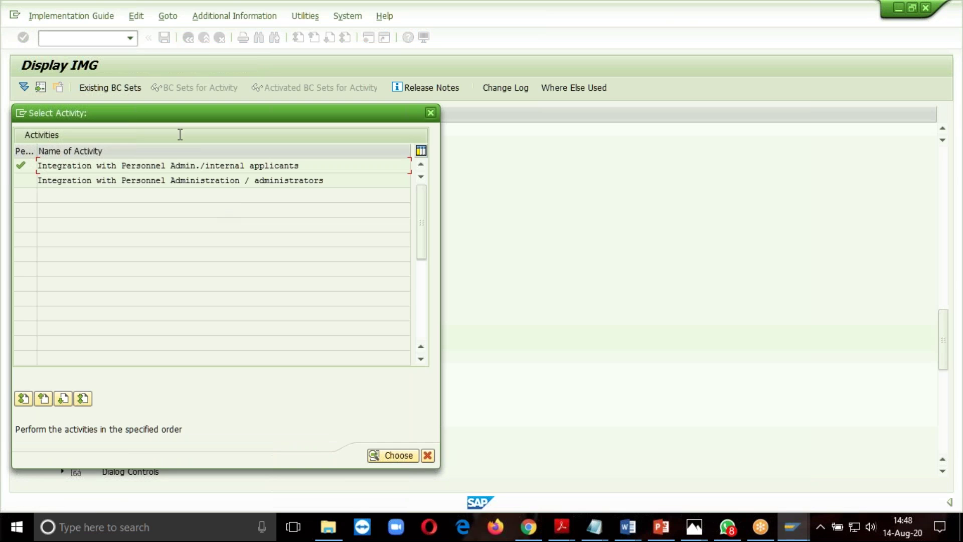
{"action": "left_click", "coordinate": [431, 458]}
Run Create positions under Workforce Requirements and Advertising, try New Entries, then return to SuccessFactors
{"action": "scroll", "coordinate": [150, 417], "scroll_direction": "down", "scroll_amount": 1}
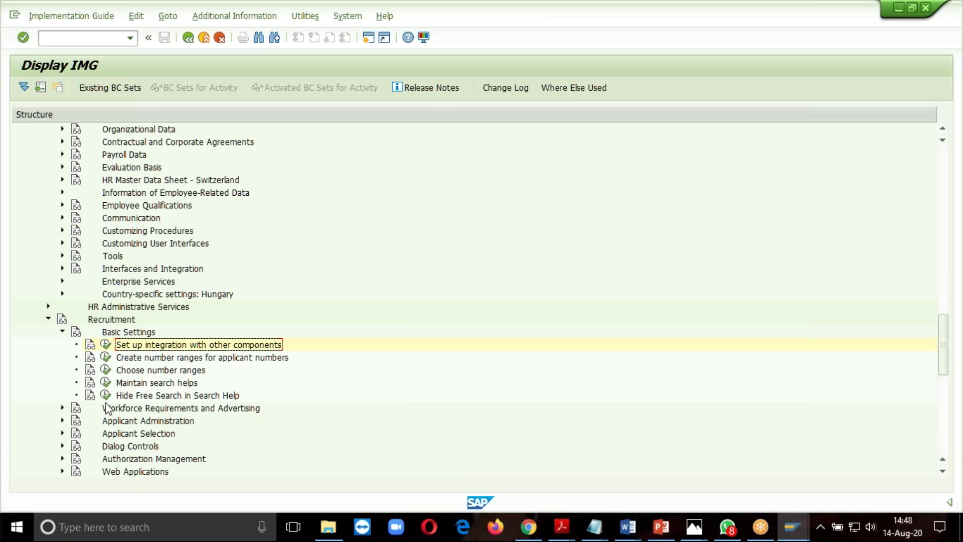
{"action": "left_click", "coordinate": [144, 421]}
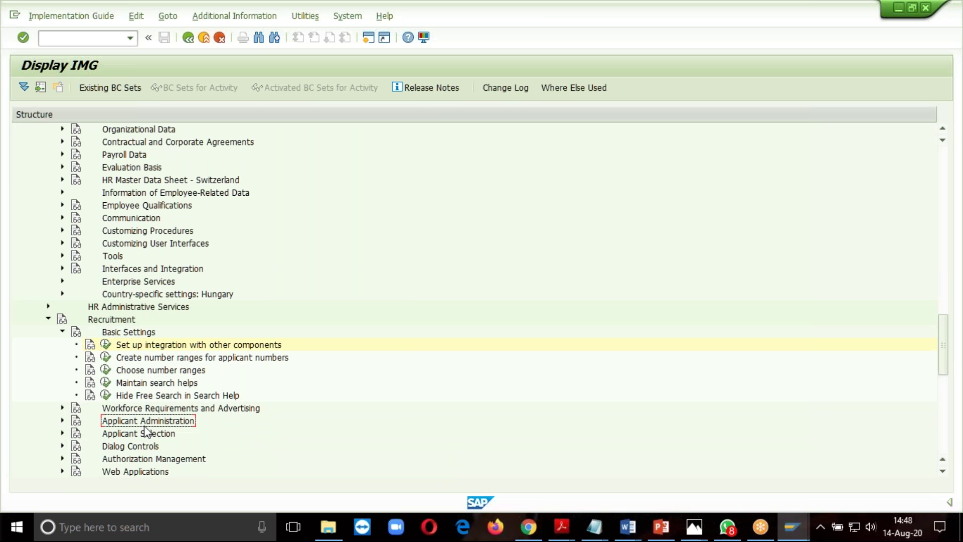
{"action": "scroll", "coordinate": [143, 426], "scroll_direction": "down", "scroll_amount": 1}
{"action": "left_click", "coordinate": [63, 397]}
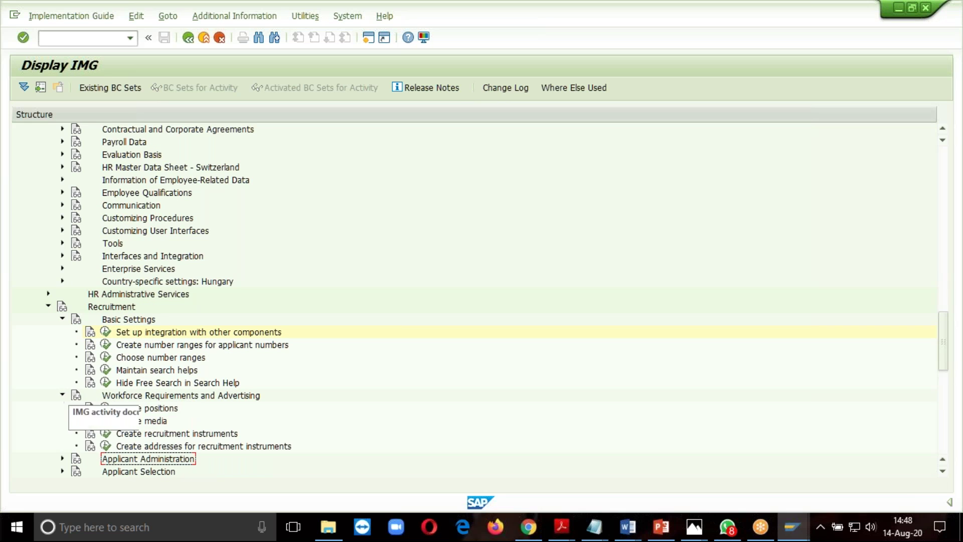
{"action": "scroll", "coordinate": [105, 396], "scroll_direction": "down", "scroll_amount": 2}
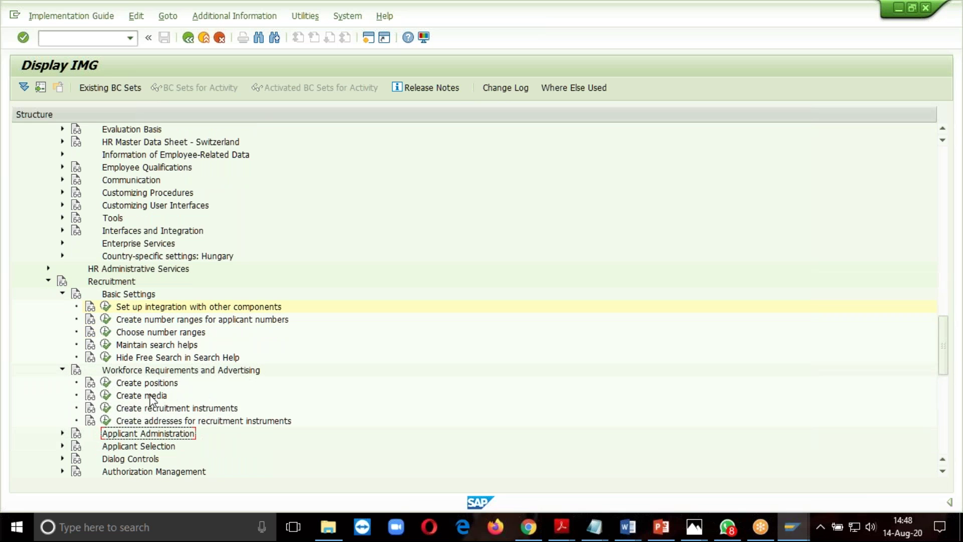
{"action": "left_click", "coordinate": [105, 384]}
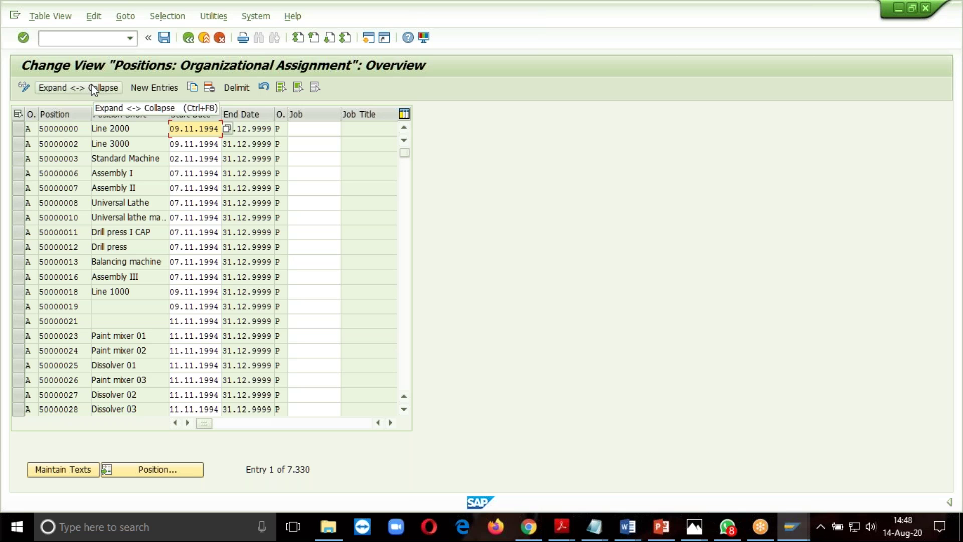
{"action": "left_click", "coordinate": [159, 88]}
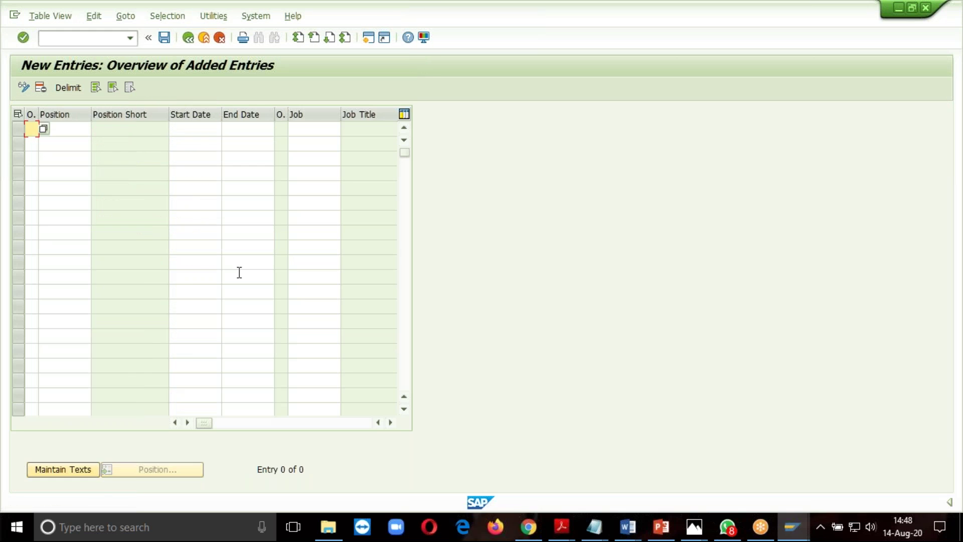
{"action": "left_click", "coordinate": [86, 469]}
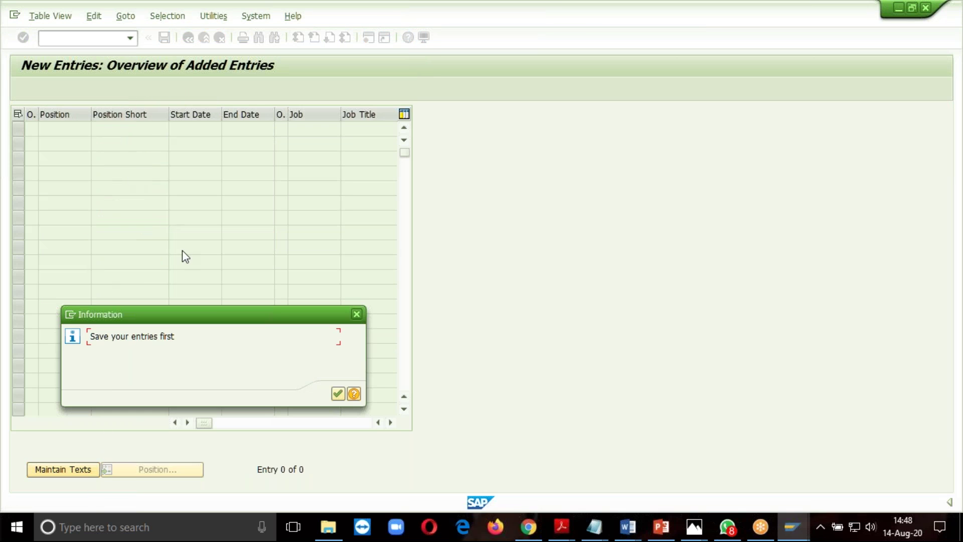
{"action": "left_click", "coordinate": [358, 315]}
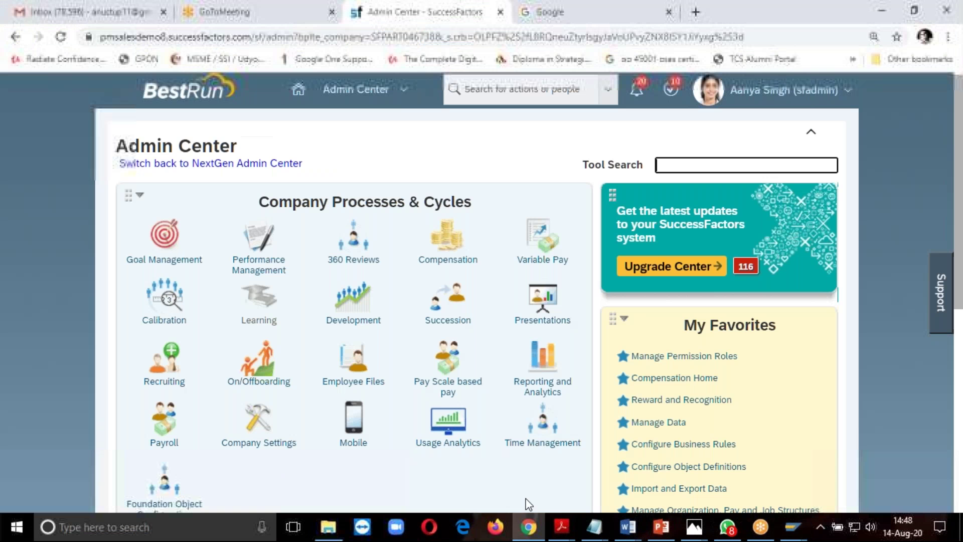
{"action": "left_click", "coordinate": [529, 526]}
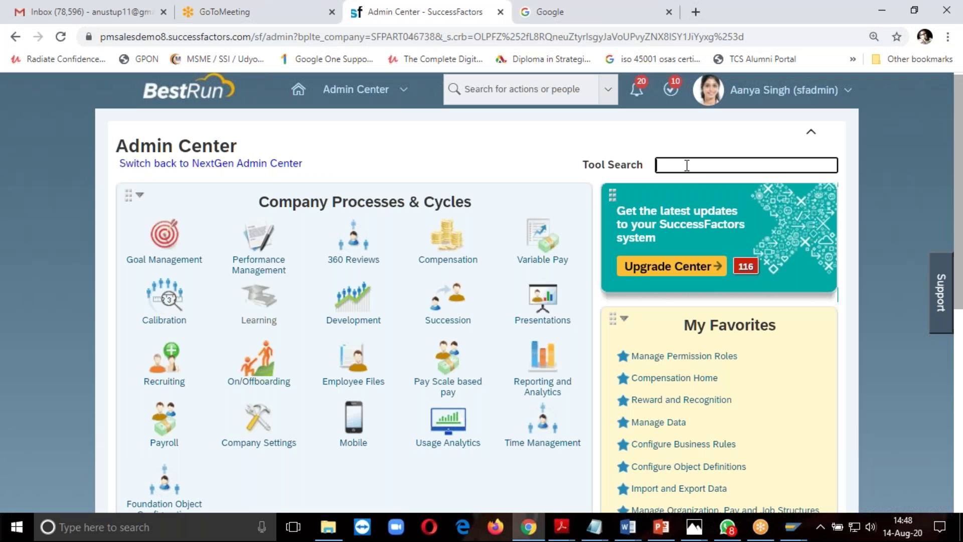
Search Admin Center tools for 'add new' instead of 'hire' and open Add New Employee
{"action": "type", "text": "hire"}
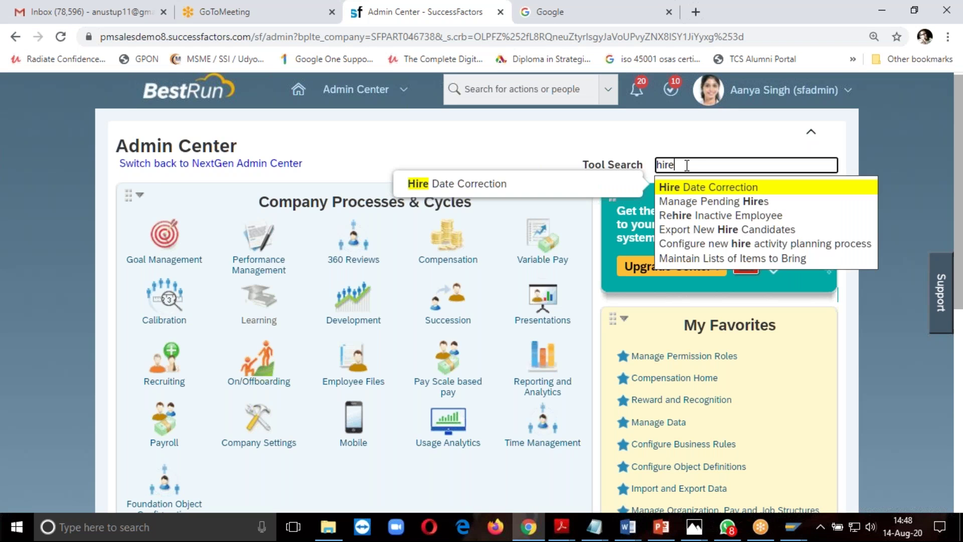
{"action": "key", "text": "BackSpace"}
{"action": "key", "text": "BackSpace"}
{"action": "key", "text": "BackSpace"}
{"action": "key", "text": "BackSpace"}
{"action": "type", "text": "ad"}
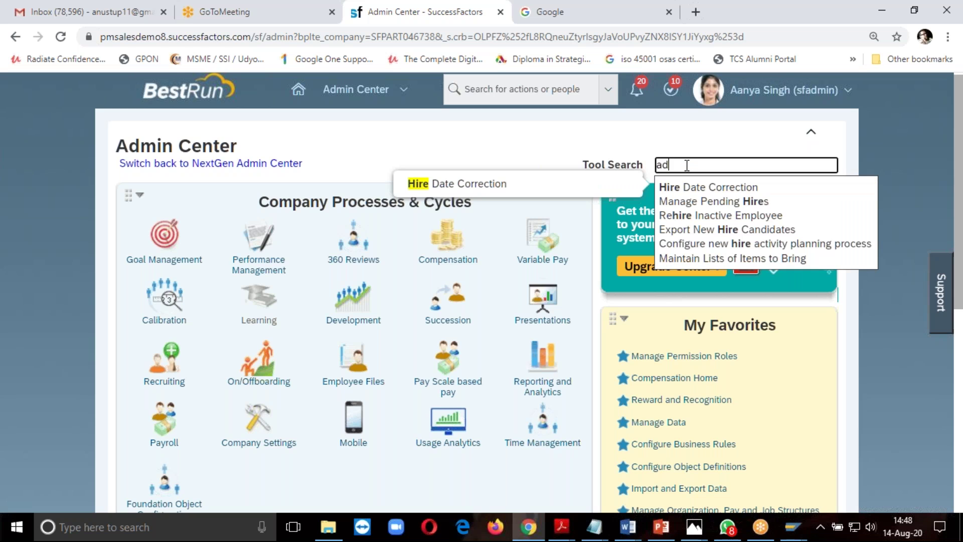
{"action": "type", "text": "d new"}
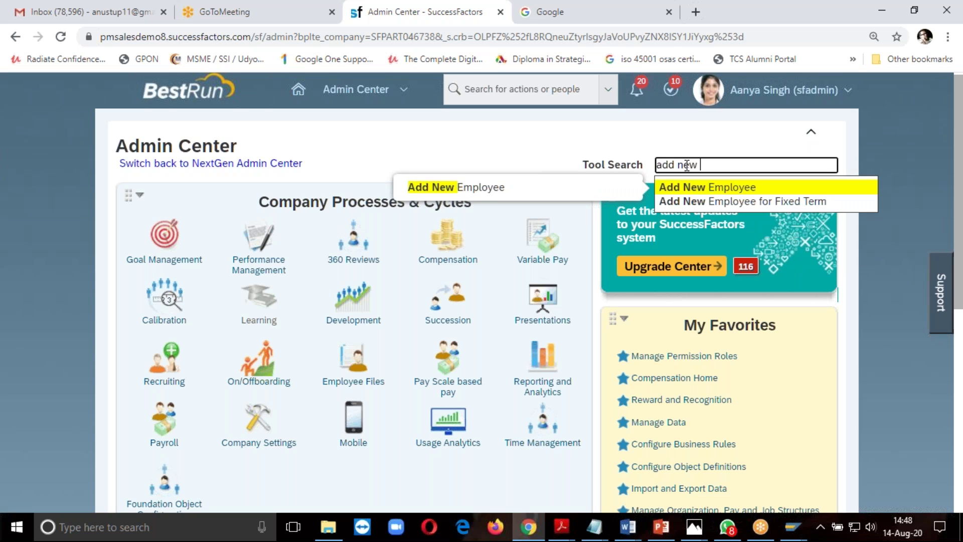
{"action": "left_click", "coordinate": [686, 191]}
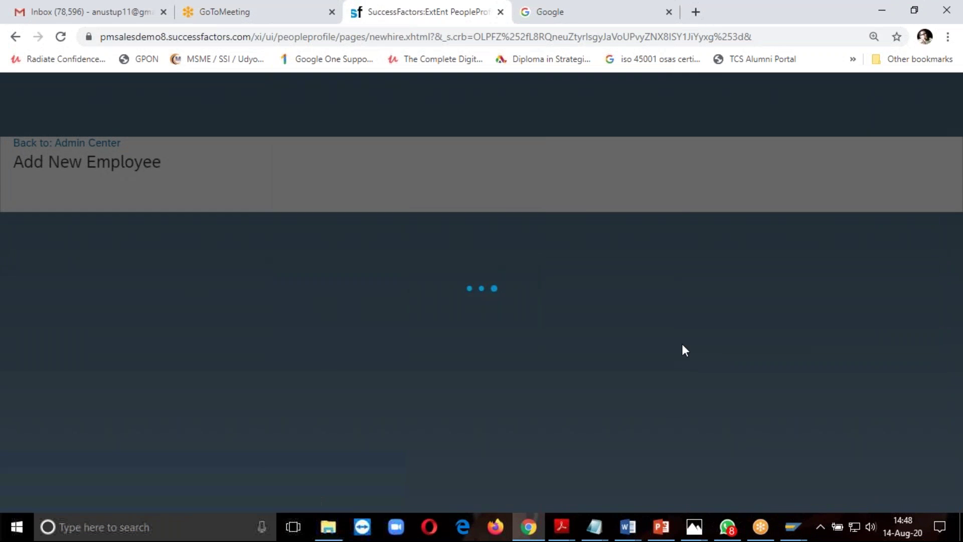
Back out of the SAP GUI positions screens to Easy Access, then return to the browser
{"action": "left_click", "coordinate": [801, 536]}
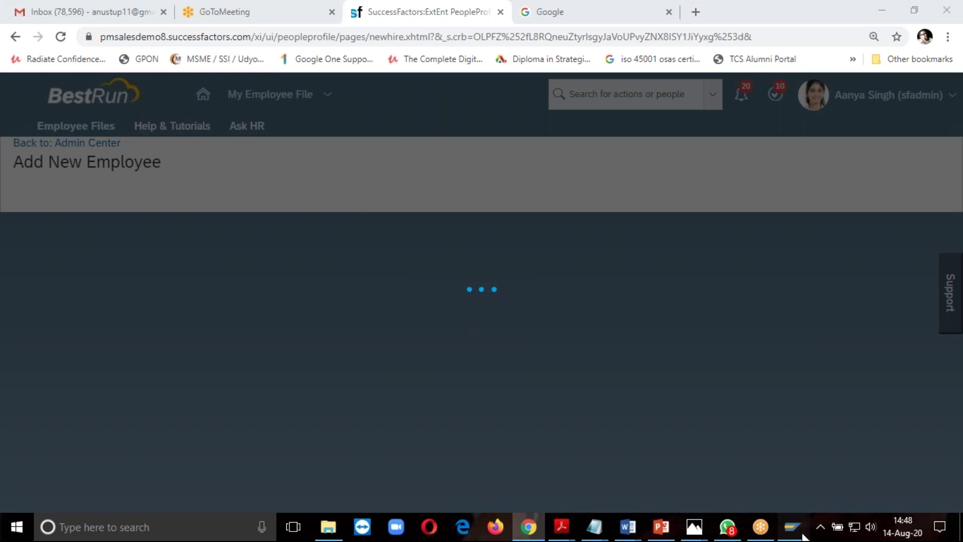
{"action": "left_click", "coordinate": [841, 476]}
{"action": "left_click", "coordinate": [219, 37]}
{"action": "left_click", "coordinate": [219, 37]}
{"action": "left_click", "coordinate": [219, 38]}
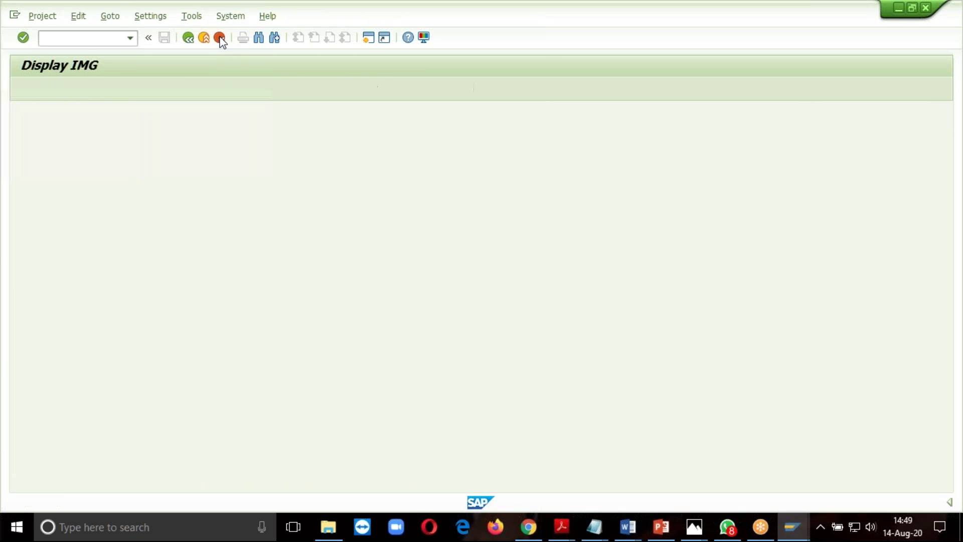
{"action": "left_click", "coordinate": [219, 38]}
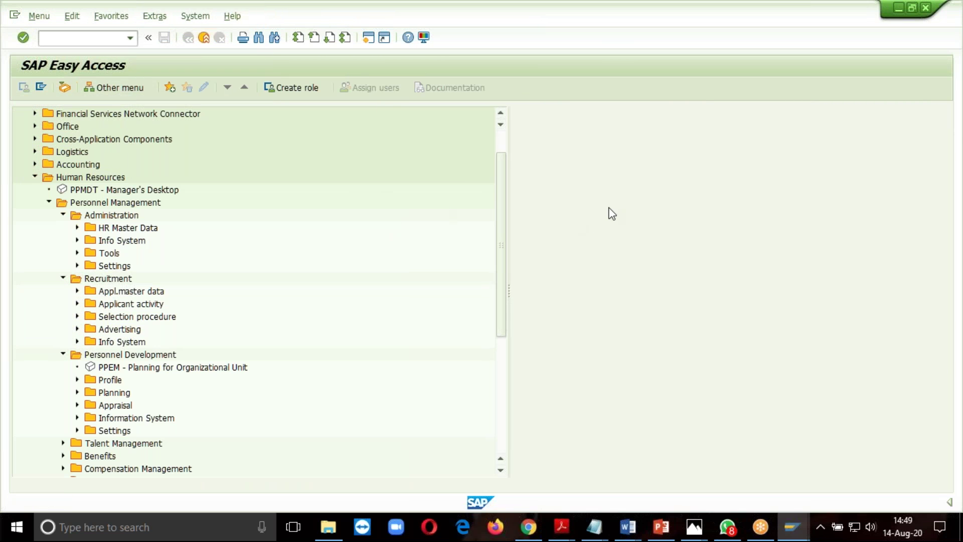
{"action": "key", "text": "alt+Tab"}
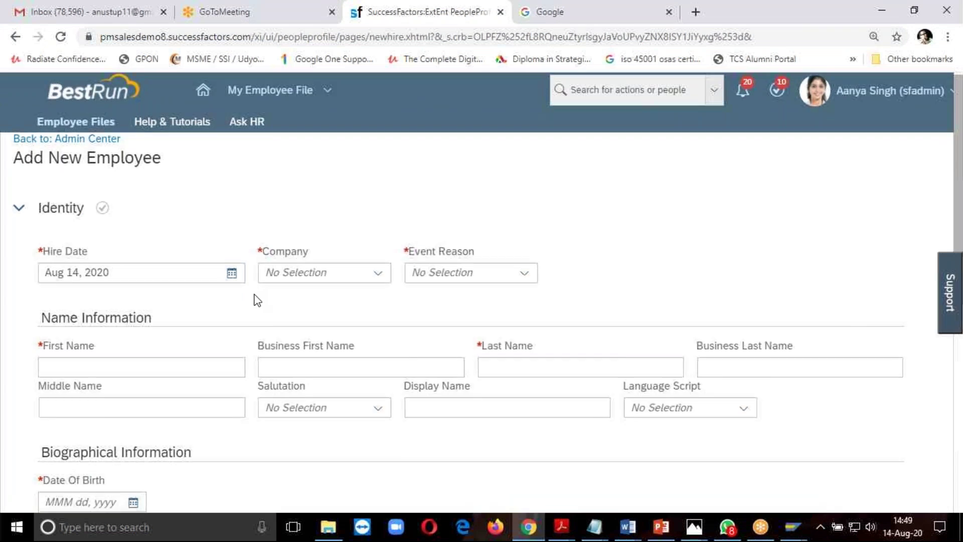
Set Company to BestRun (10000) and Event Reason to Hired from Affiliate (HIRAFFIL)
{"action": "scroll", "coordinate": [257, 299], "scroll_direction": "down", "scroll_amount": 3}
{"action": "left_click", "coordinate": [377, 135]}
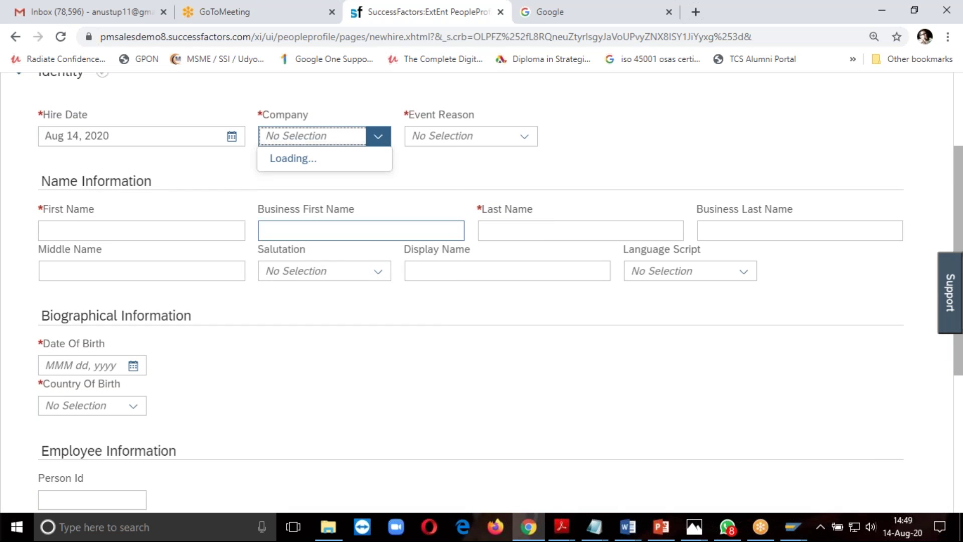
{"action": "left_click", "coordinate": [344, 160]}
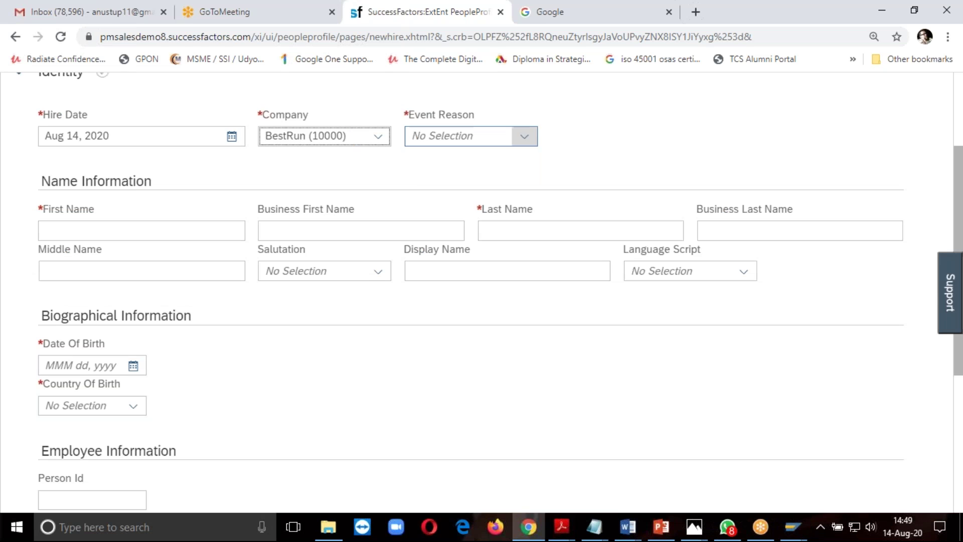
{"action": "left_click", "coordinate": [524, 137]}
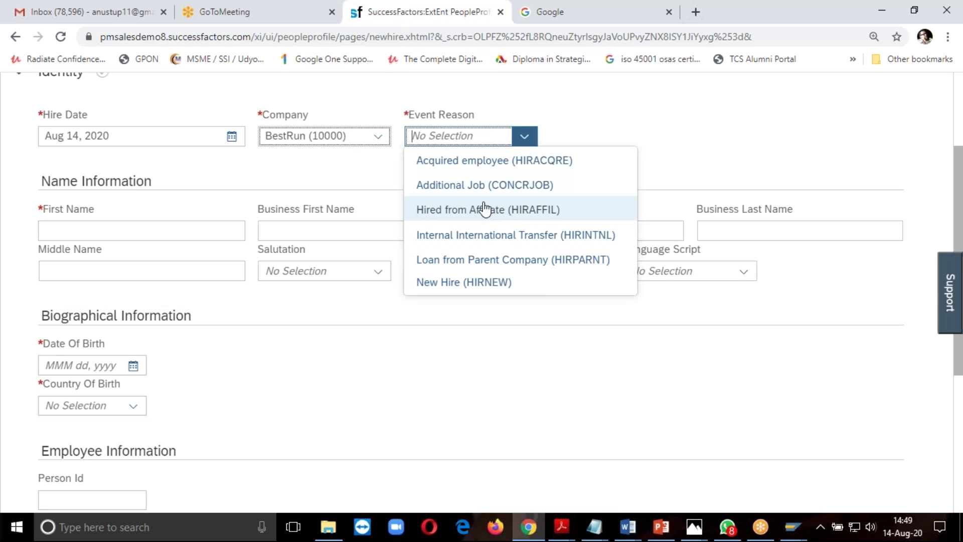
{"action": "left_click", "coordinate": [486, 209]}
Go to Admin Center from the site menu, confirming leaving the unsaved employee form
{"action": "scroll", "coordinate": [212, 338], "scroll_direction": "down", "scroll_amount": 4}
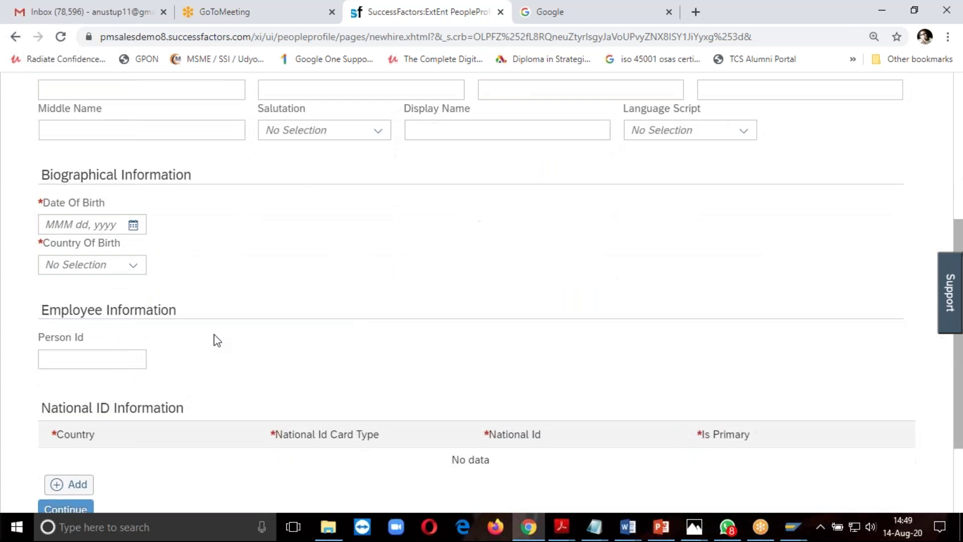
{"action": "scroll", "coordinate": [233, 372], "scroll_direction": "up", "scroll_amount": 8}
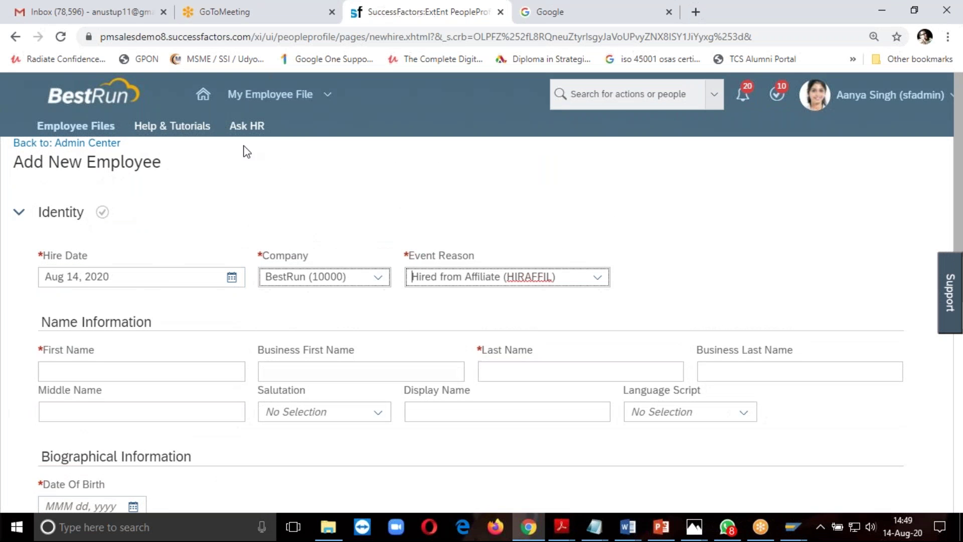
{"action": "left_click", "coordinate": [324, 95]}
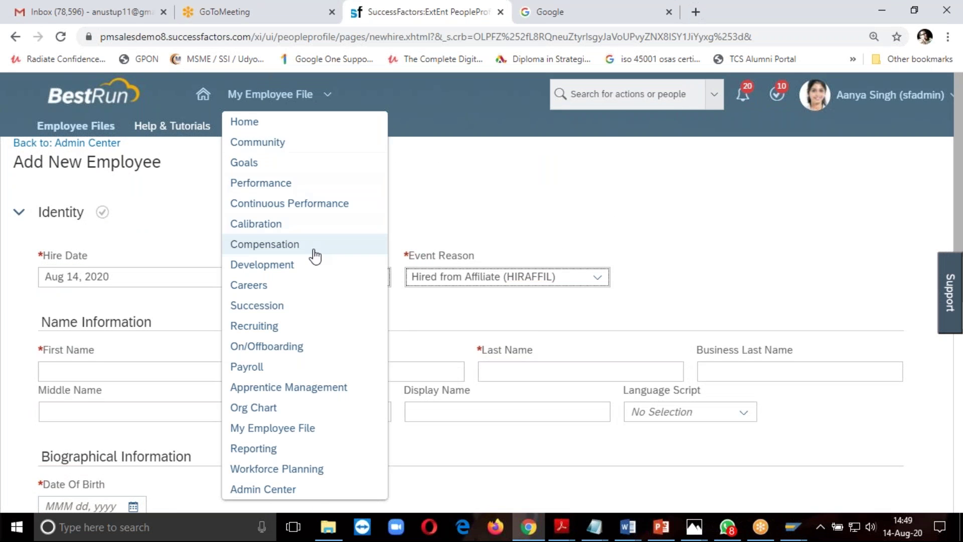
{"action": "left_click", "coordinate": [297, 489]}
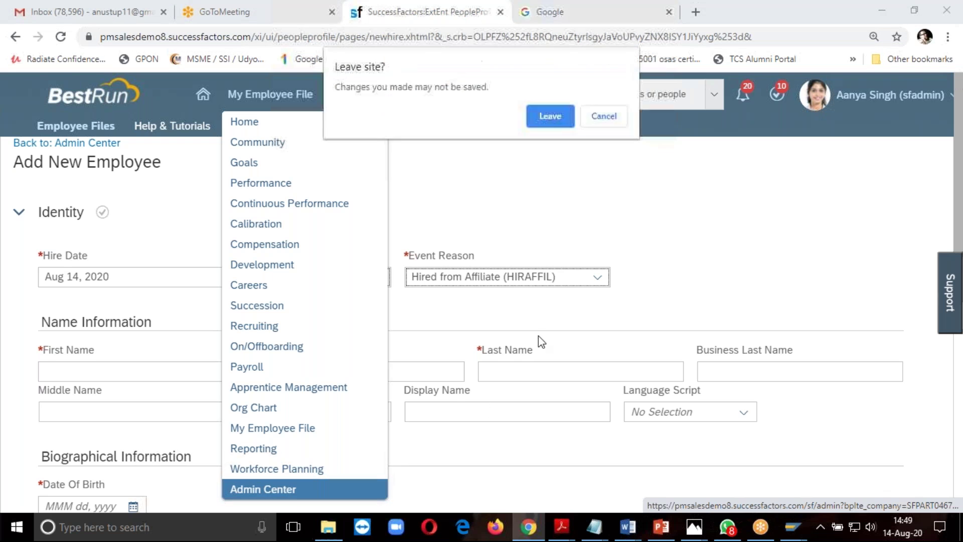
{"action": "left_click", "coordinate": [552, 115]}
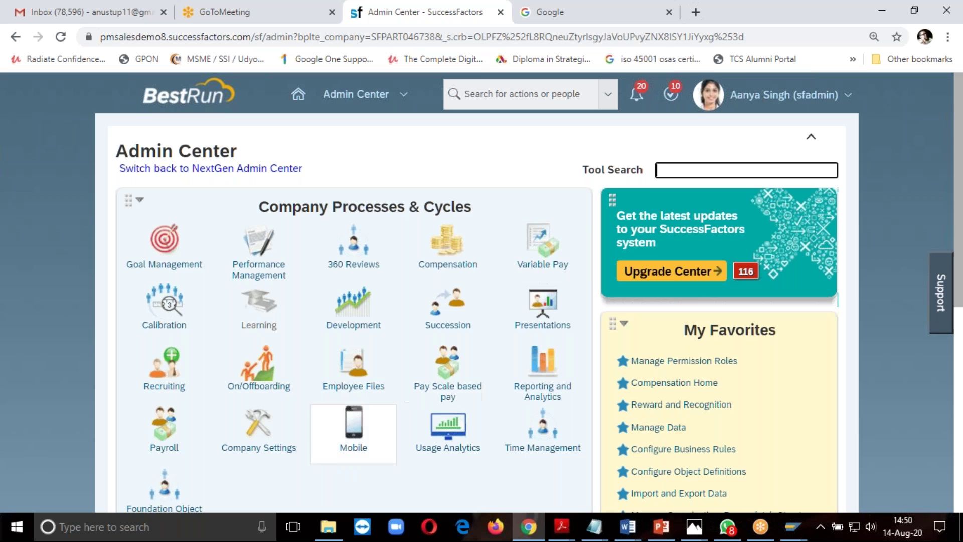
Once the Admin Center home page has loaded, switch to the PowerPoint presentation
{"action": "left_click", "coordinate": [661, 526]}
Show slide 8, Start Anywhere, and zoom from 75% to 125% on its modular diagram
{"action": "scroll", "coordinate": [41, 426], "scroll_direction": "down", "scroll_amount": 2}
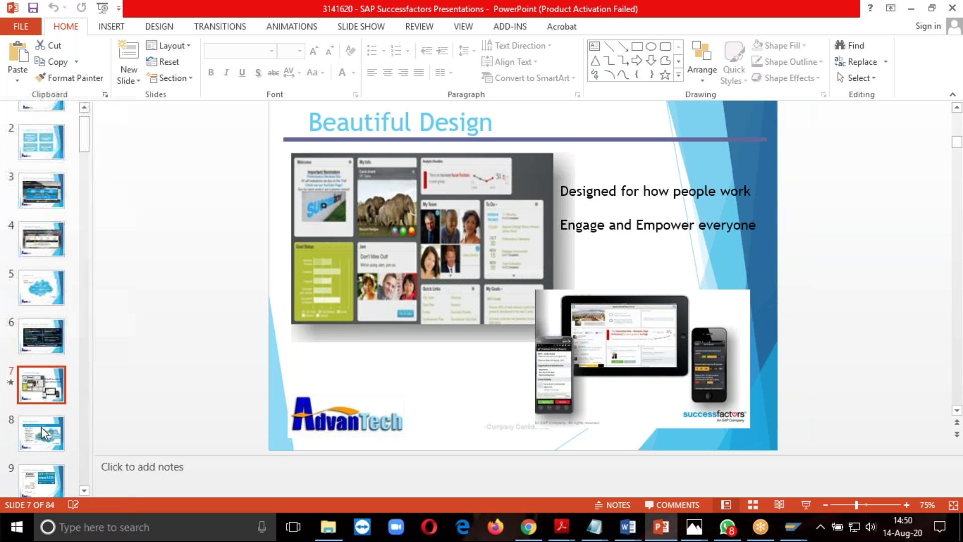
{"action": "left_click", "coordinate": [41, 426]}
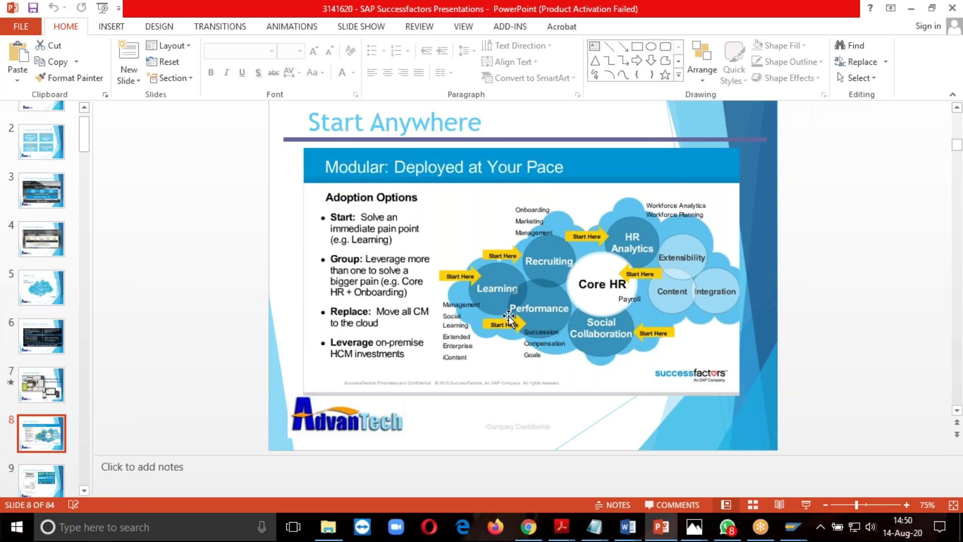
{"action": "scroll", "coordinate": [509, 316], "scroll_direction": "up", "scroll_amount": 5}
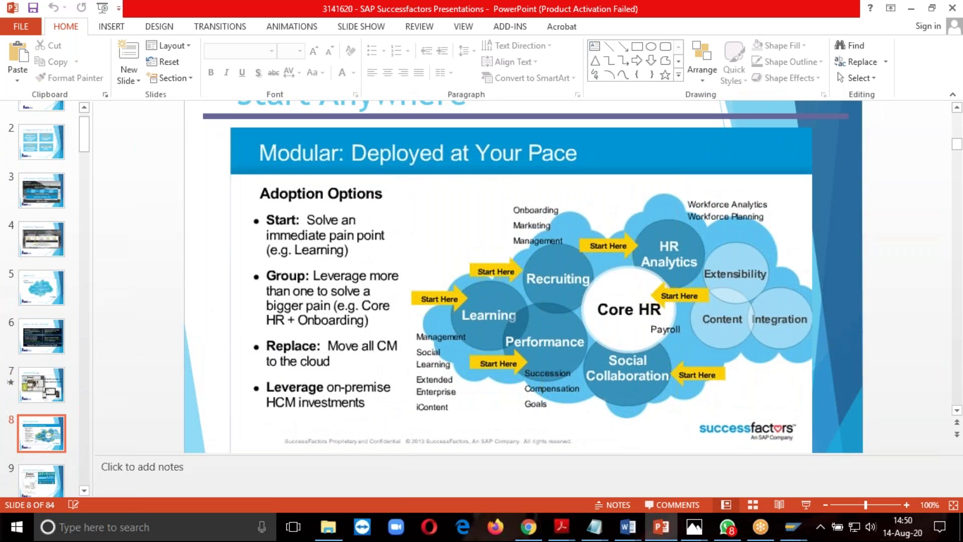
{"action": "scroll", "coordinate": [521, 281], "scroll_direction": "up", "scroll_amount": 1}
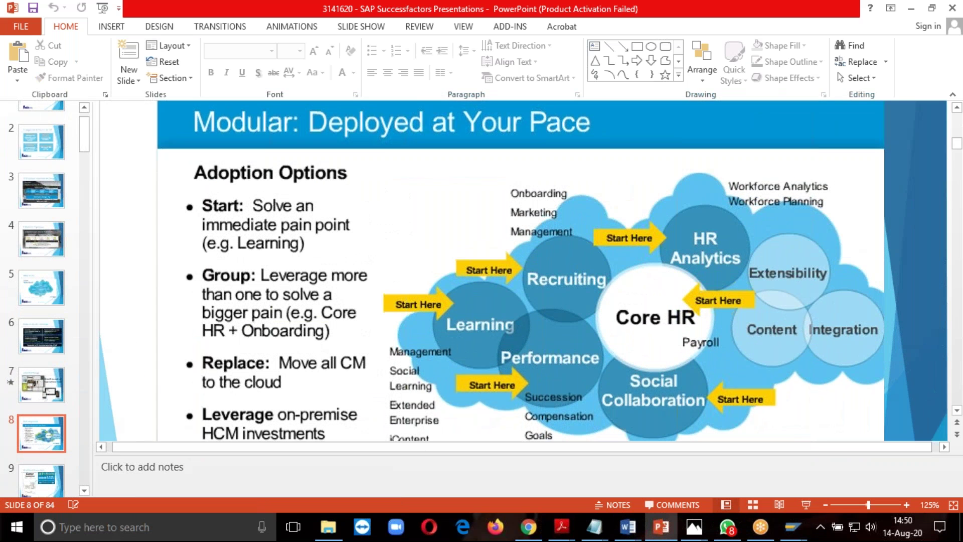